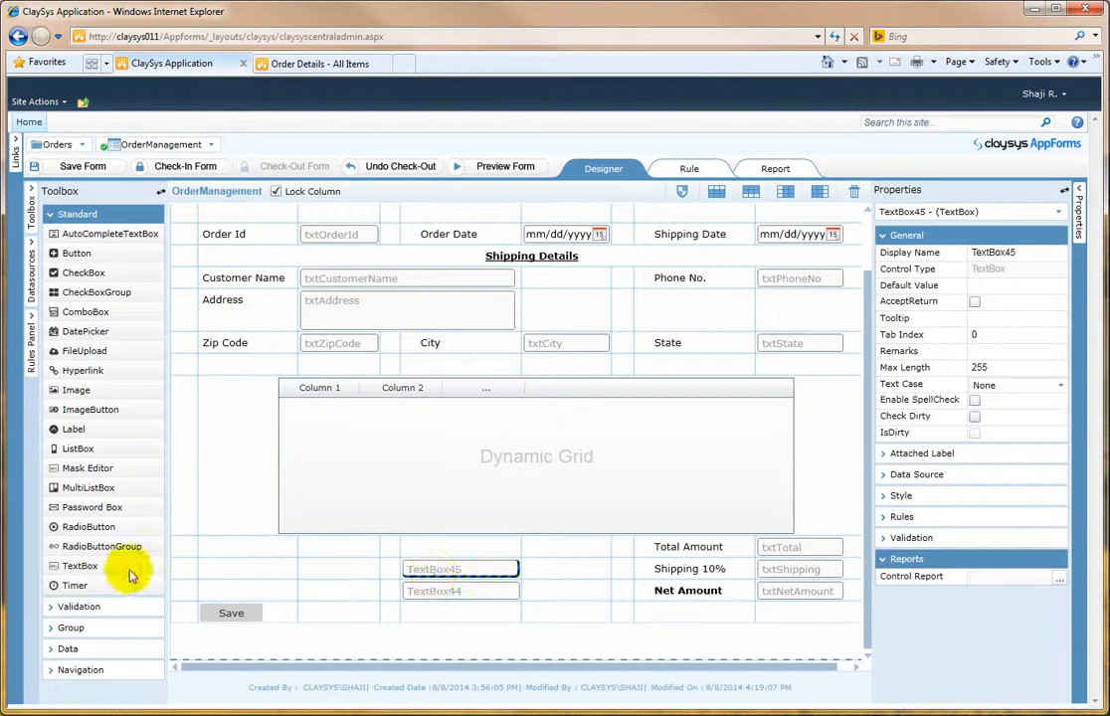
# Step: Add a text box below TextBox44 and rename TextBox45 as txtProductId
pyautogui.moveTo(150, 567); pyautogui.dragTo(453, 617)
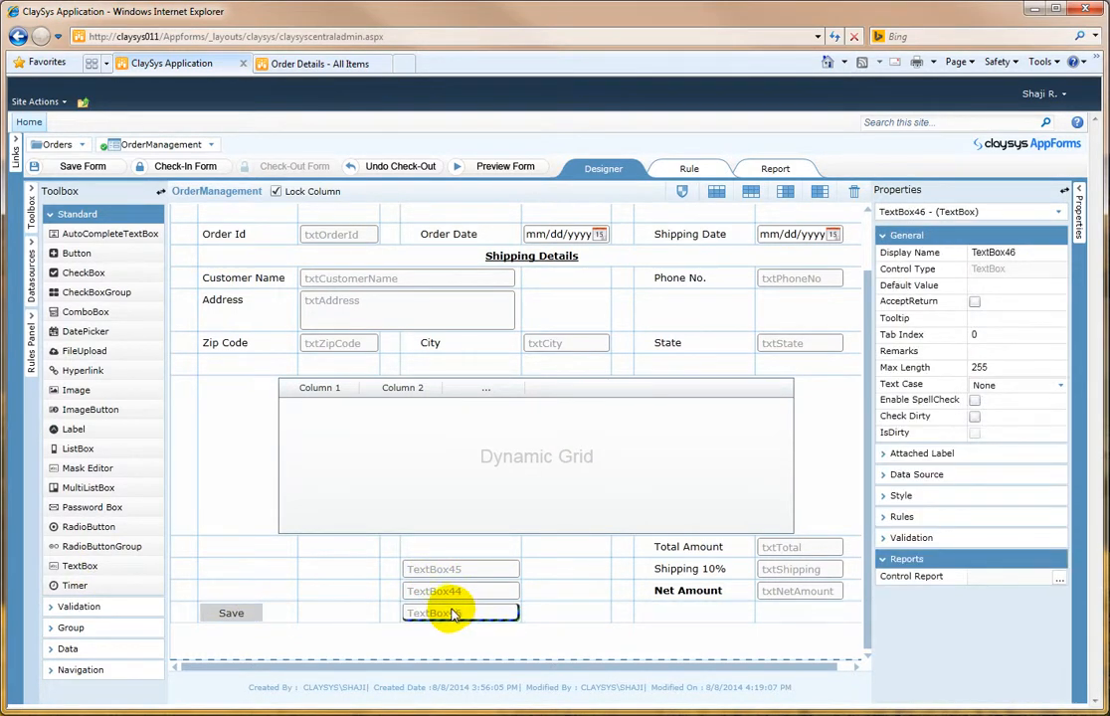
pyautogui.doubleClick(437, 572)
pyautogui.doubleClick(597, 450)
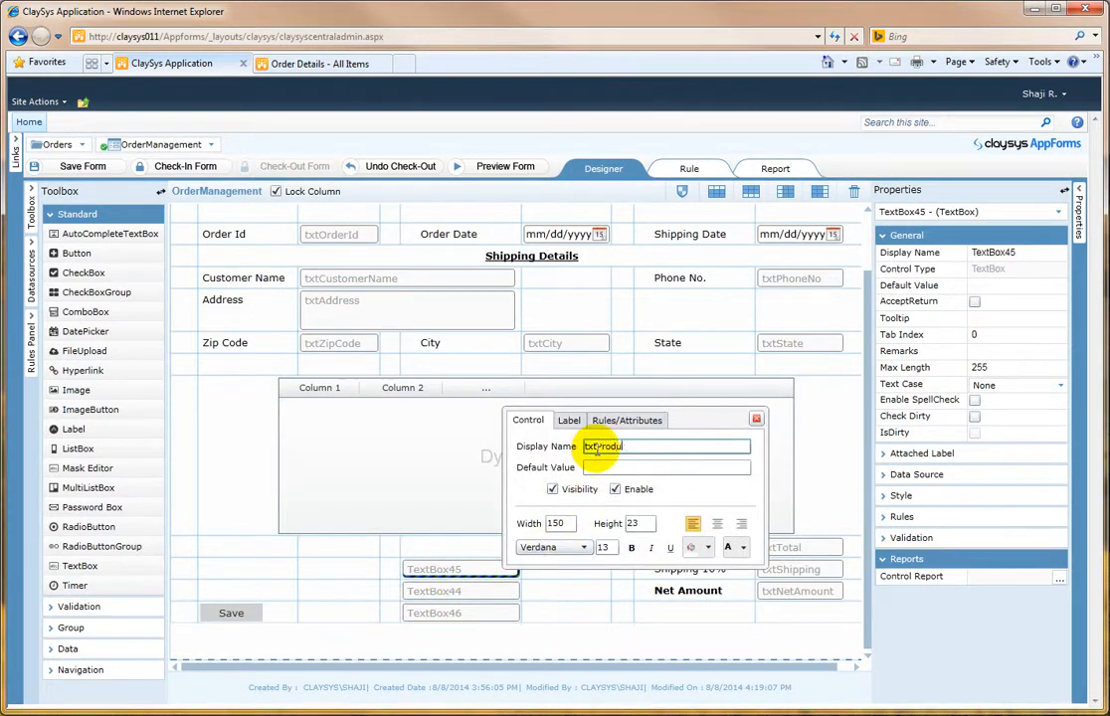
pyautogui.press('Tab')
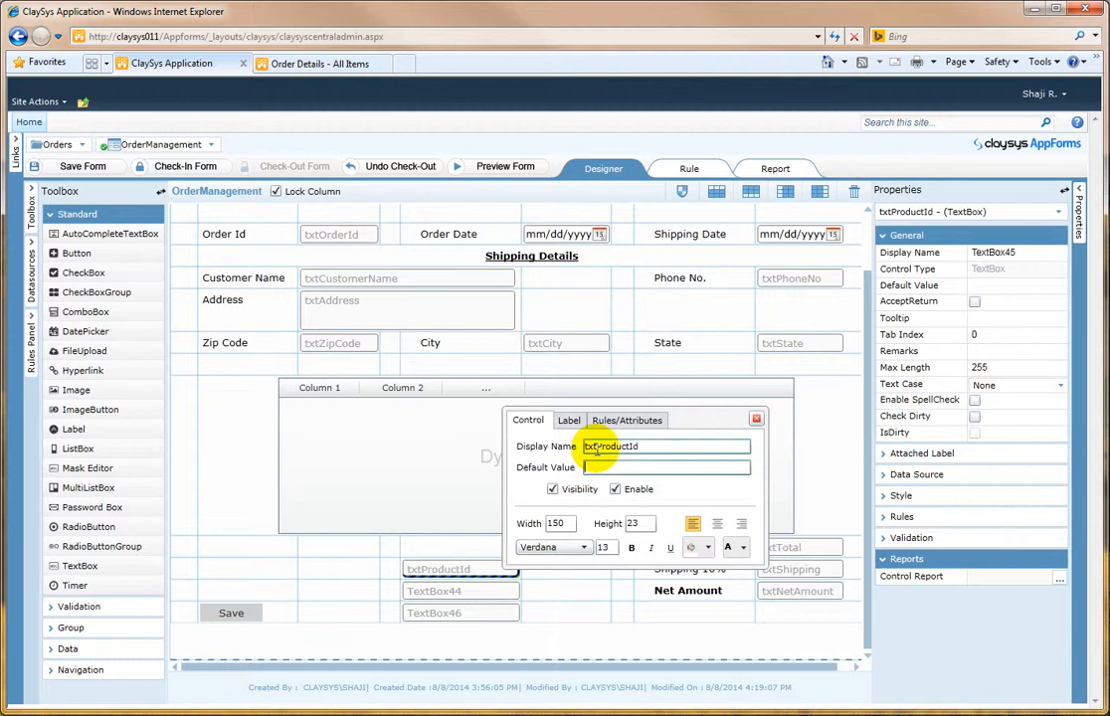
# Step: Rename the TextBox44 field as txtUnit
pyautogui.doubleClick(478, 593)
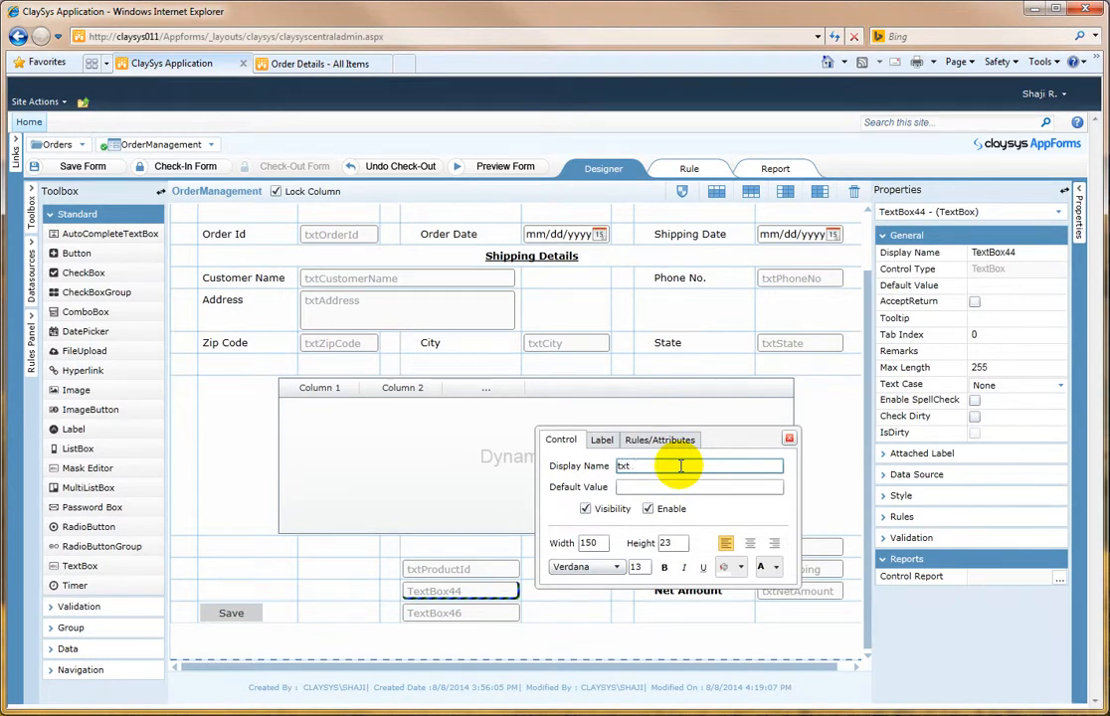
pyautogui.write('txtUnit')
pyautogui.press('Tab')
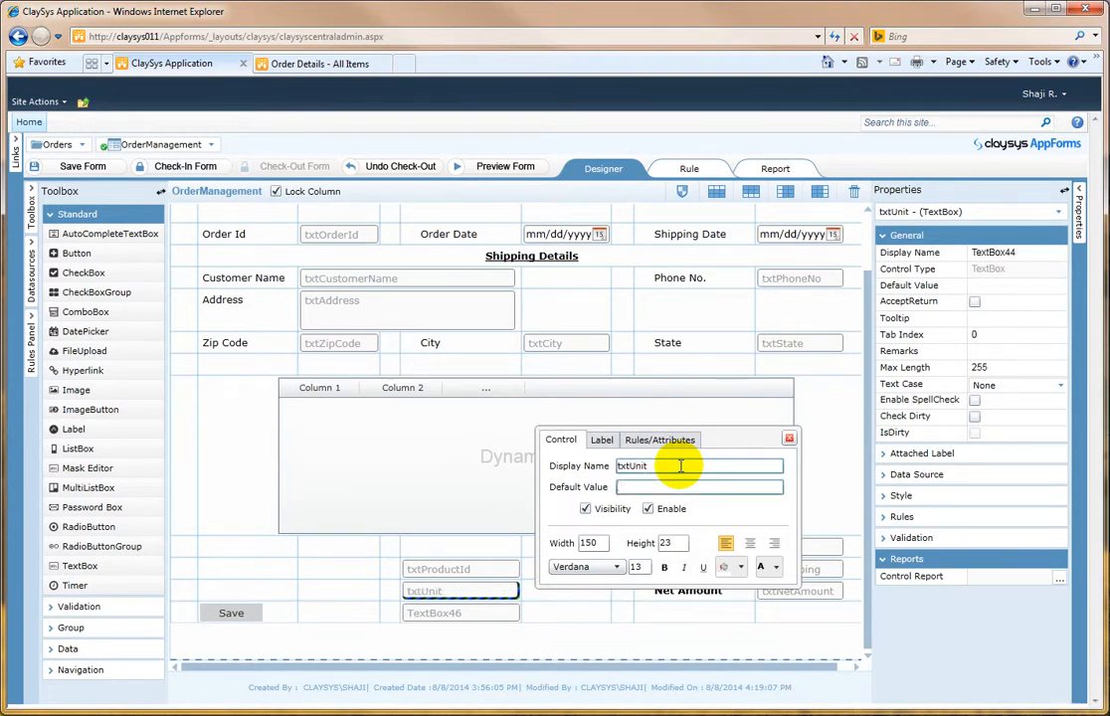
# Step: Rename the new bottom text box as txtRate and close its properties popup
pyautogui.doubleClick(454, 614)
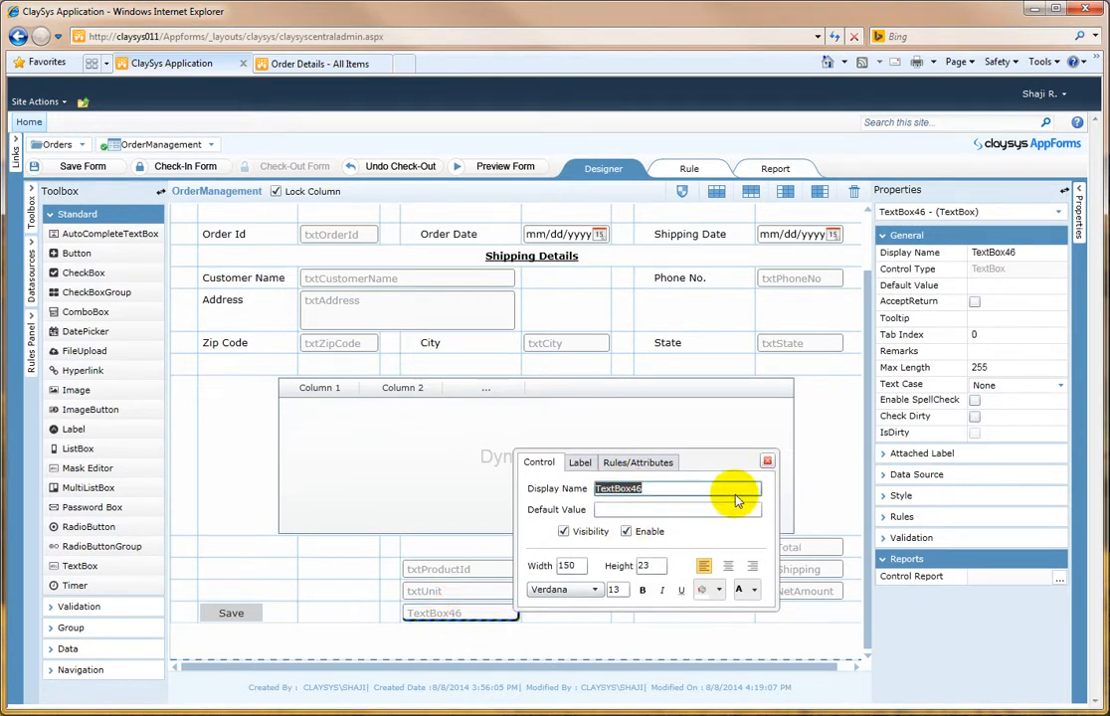
pyautogui.write('txtRate')
pyautogui.press('Tab')
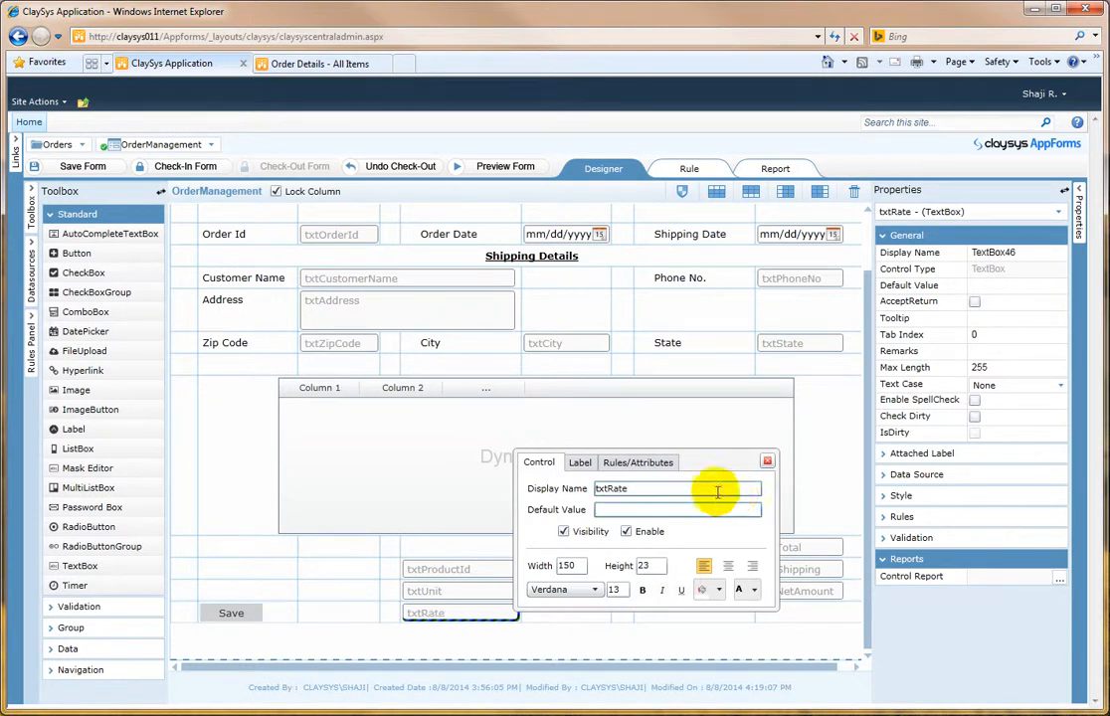
pyautogui.click(767, 461)
pyautogui.moveTo(475, 591); pyautogui.dragTo(477, 601)
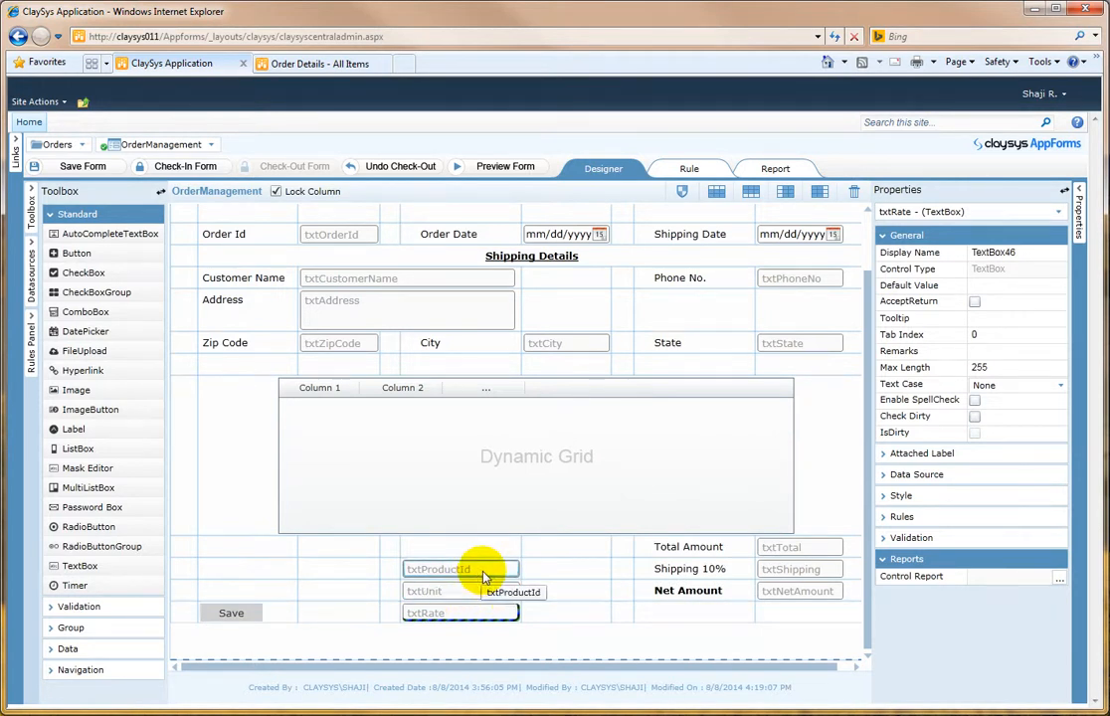
# Step: Create a new SharePoint data source based on the Products list
pyautogui.click(32, 288)
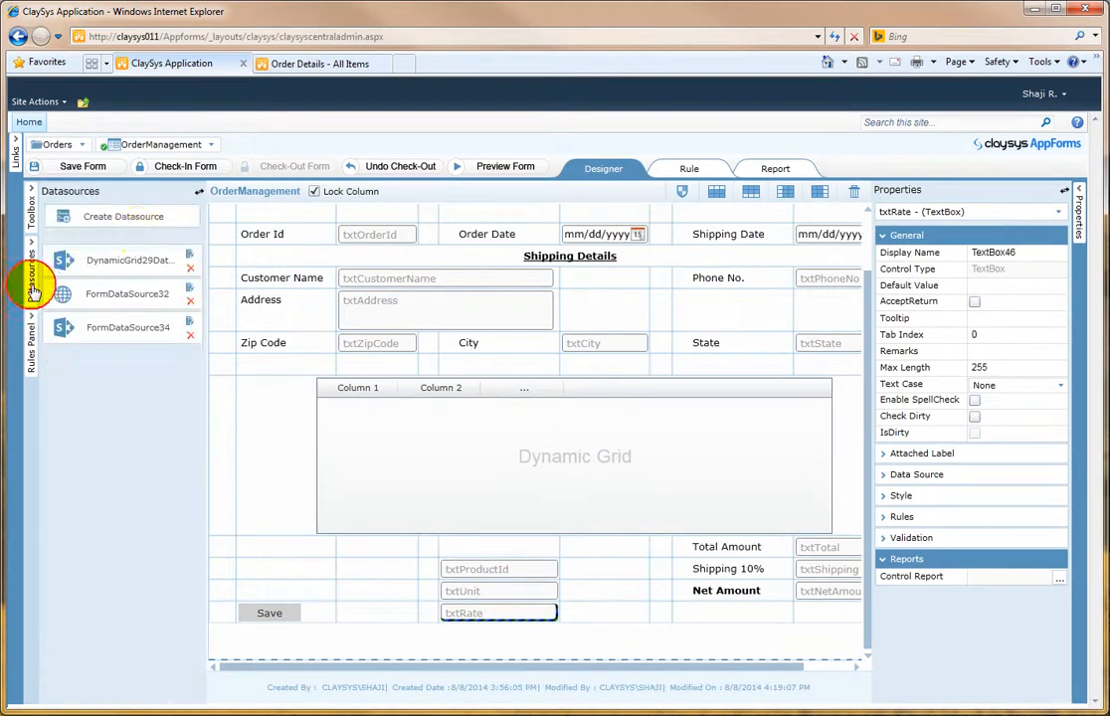
pyautogui.click(133, 222)
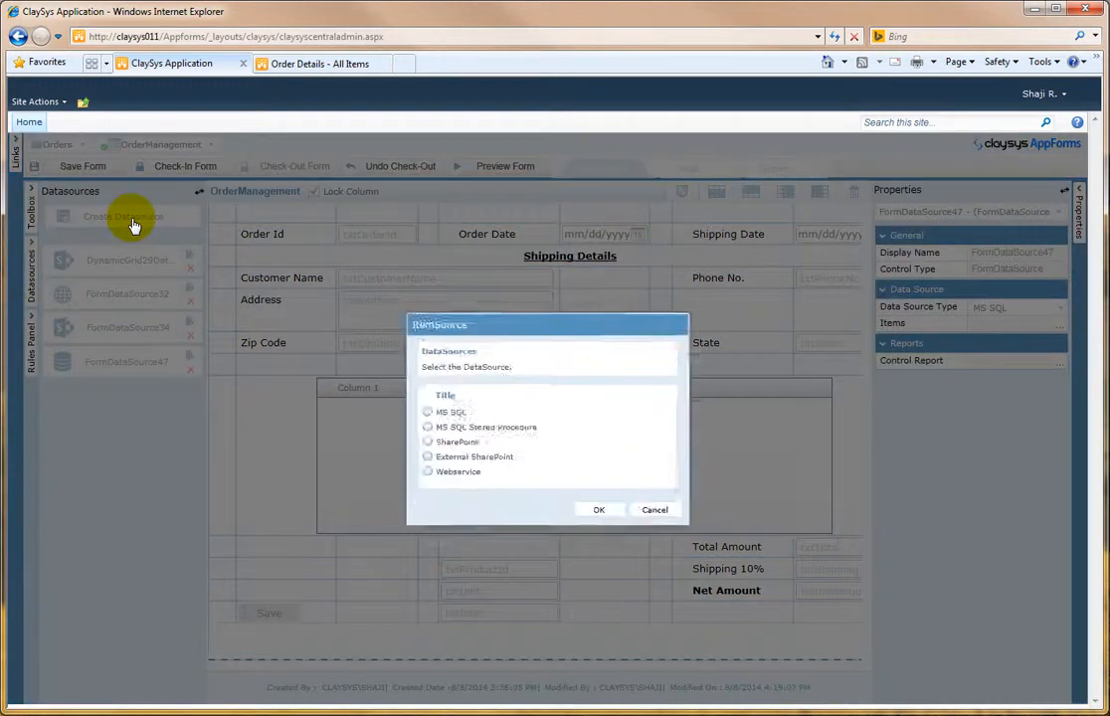
pyautogui.click(415, 443)
pyautogui.click(604, 519)
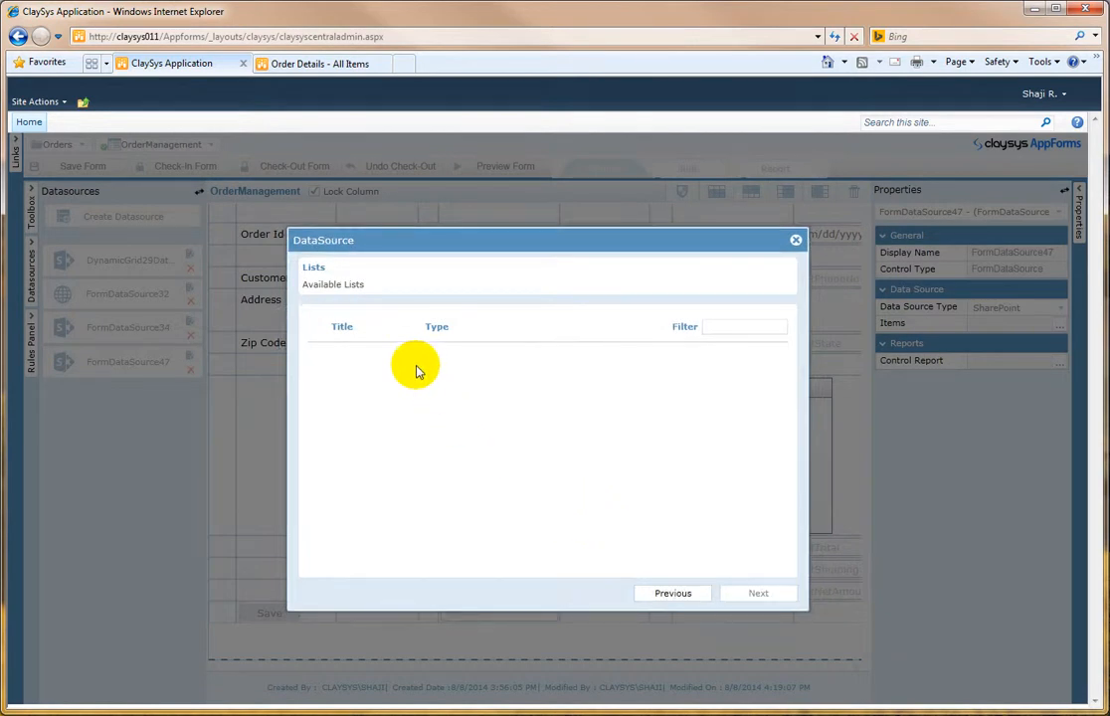
pyautogui.click(314, 453)
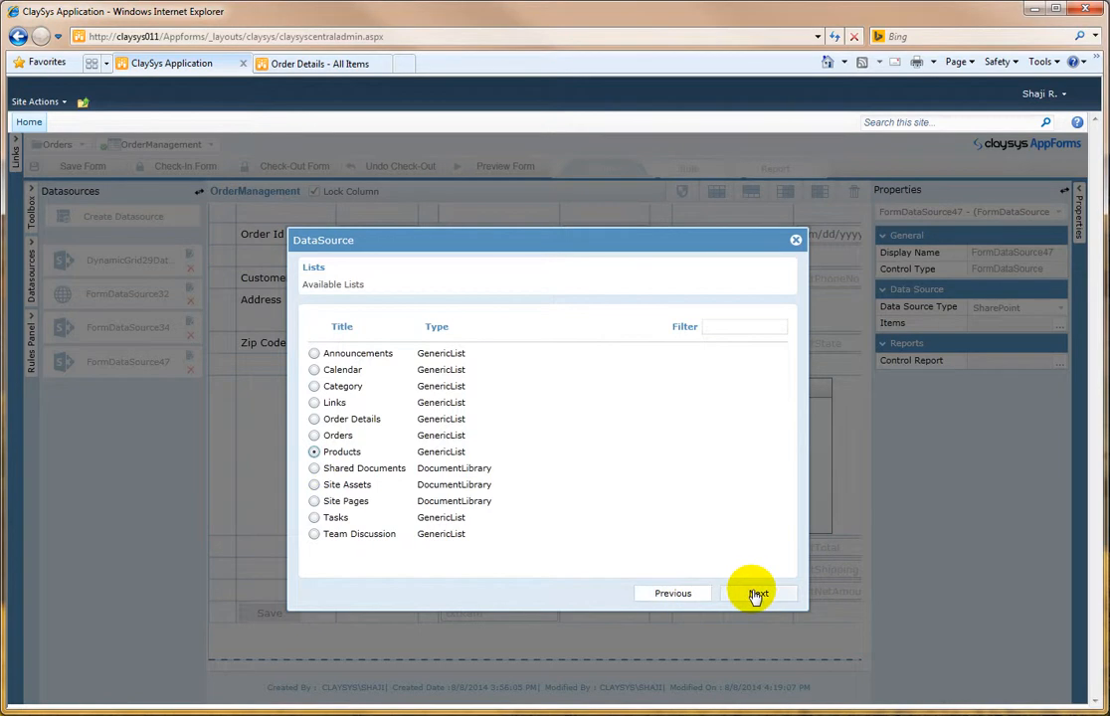
pyautogui.click(756, 594)
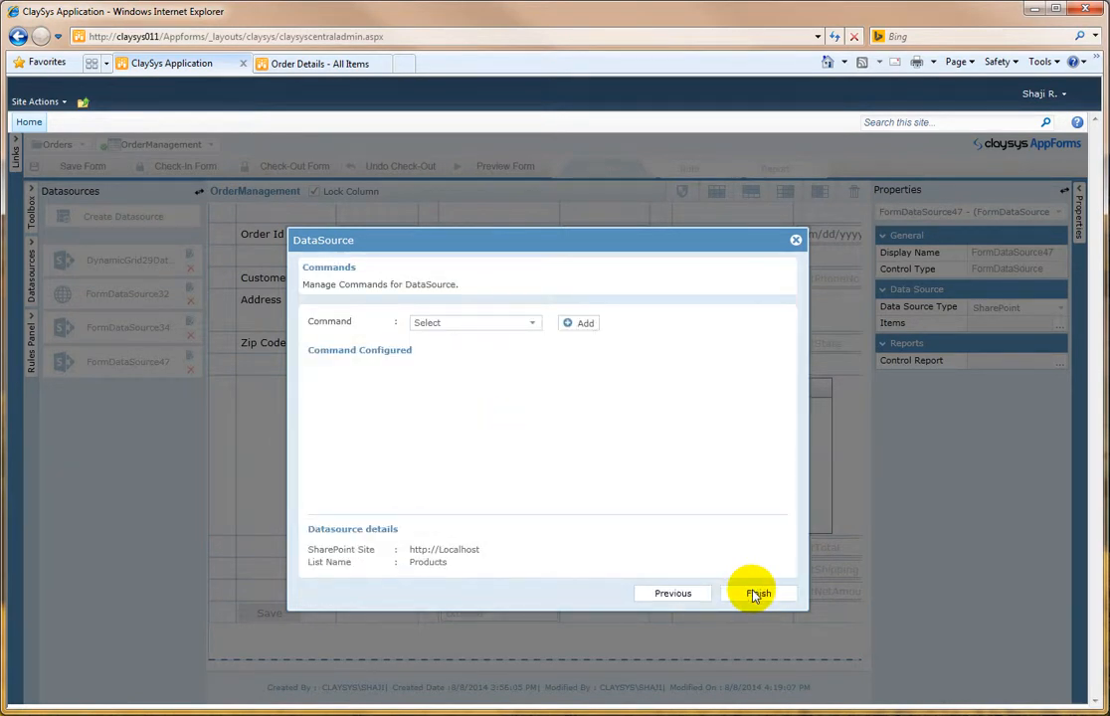
# Step: Add a Select command mapping Quantity Per Unit to txtUnit and Unit Price to txtRate
pyautogui.click(507, 329)
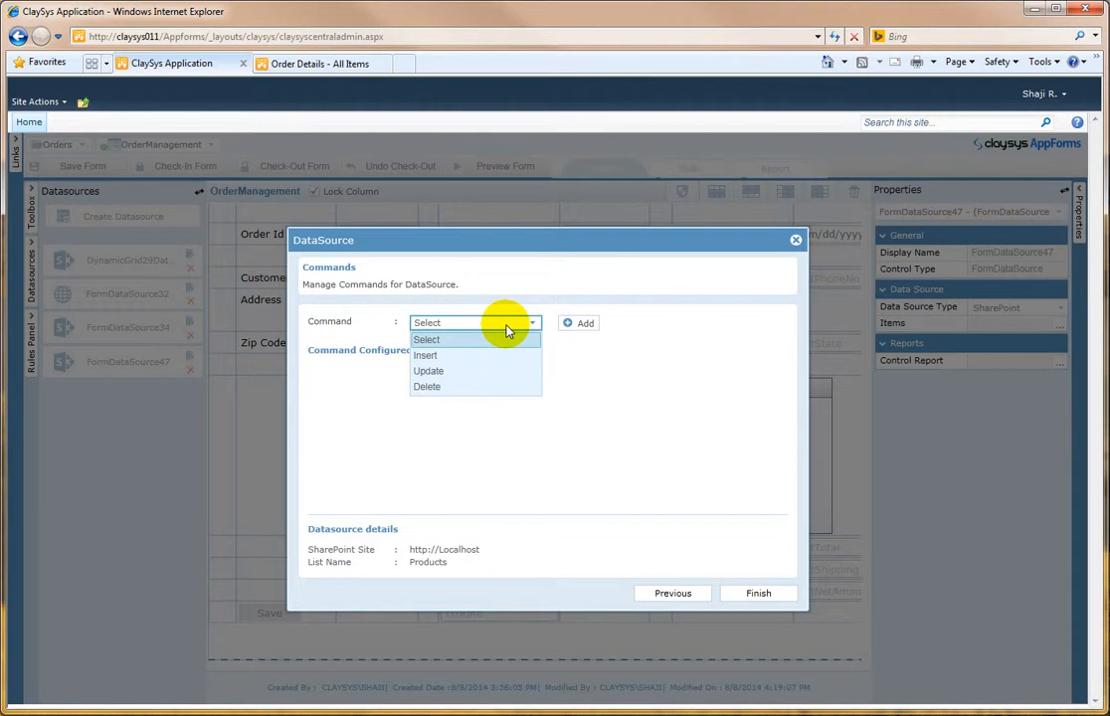
pyautogui.click(448, 340)
pyautogui.click(585, 322)
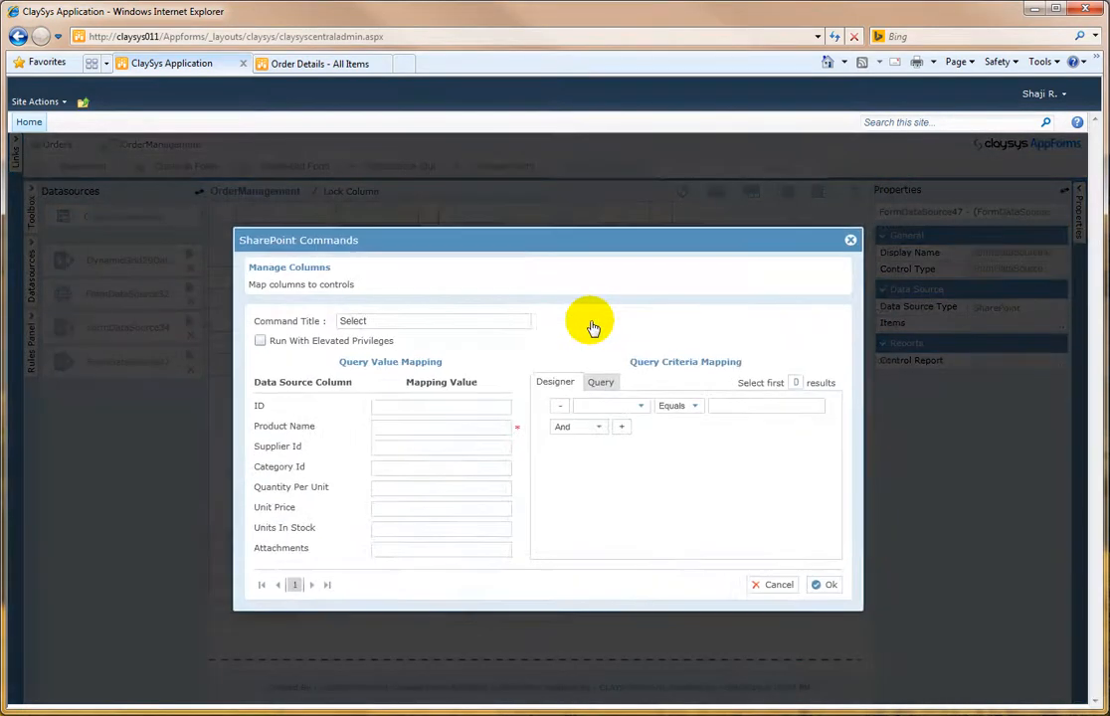
pyautogui.click(381, 469)
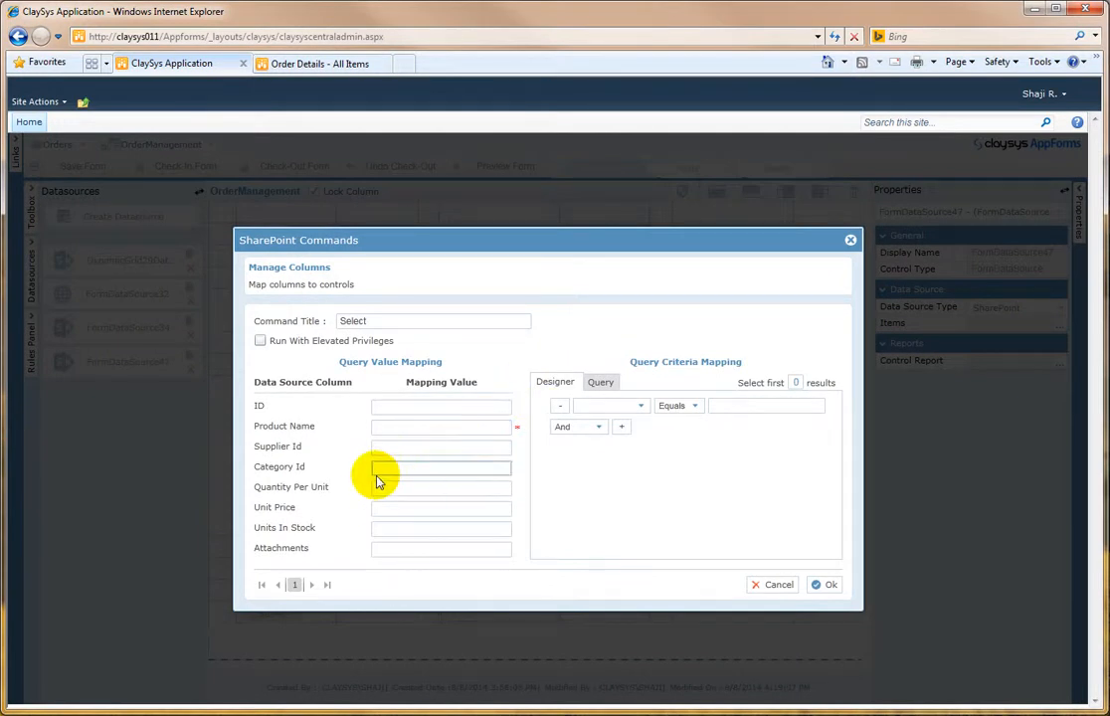
pyautogui.click(386, 488)
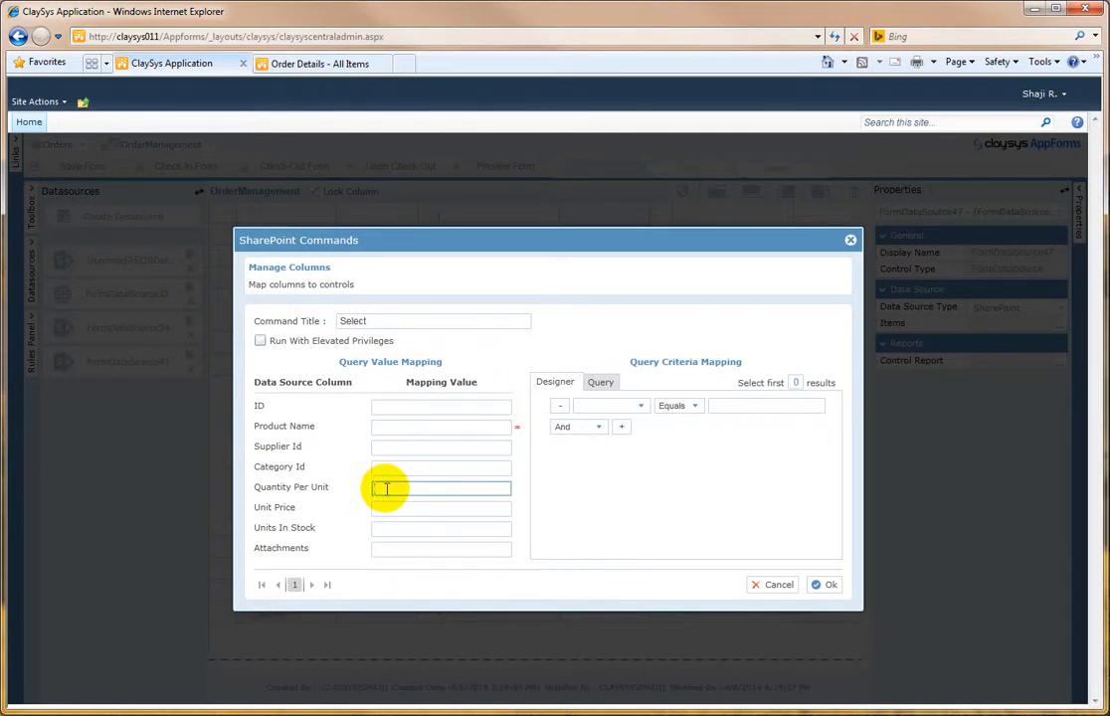
pyautogui.write('txt')
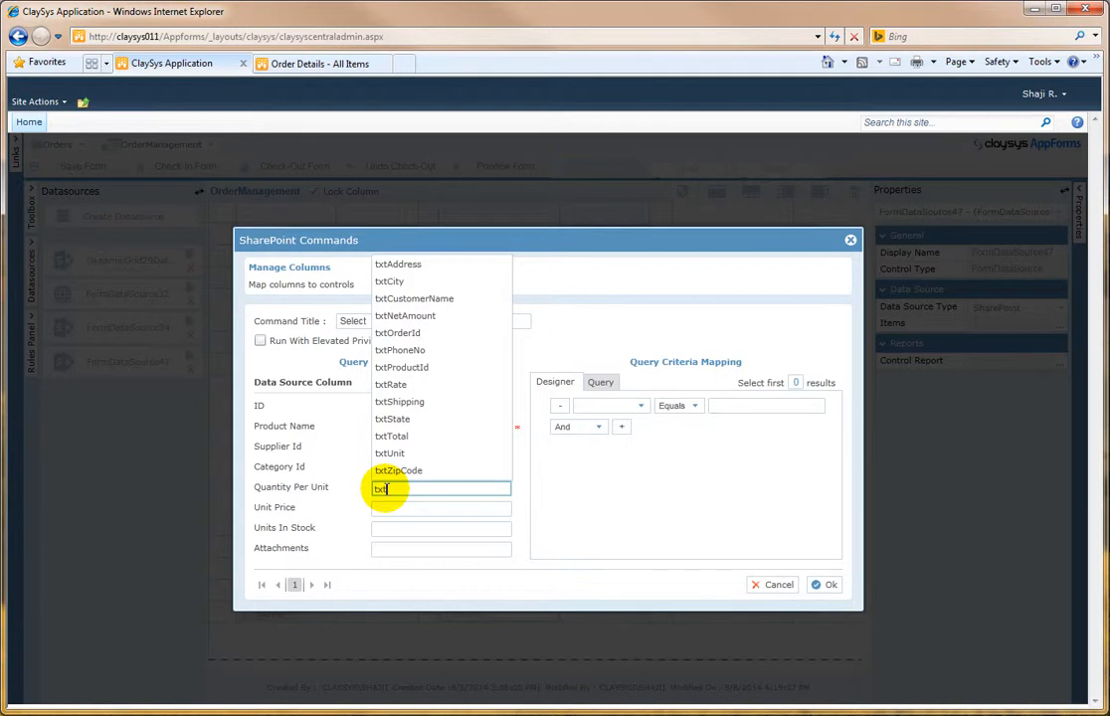
pyautogui.write('Unit')
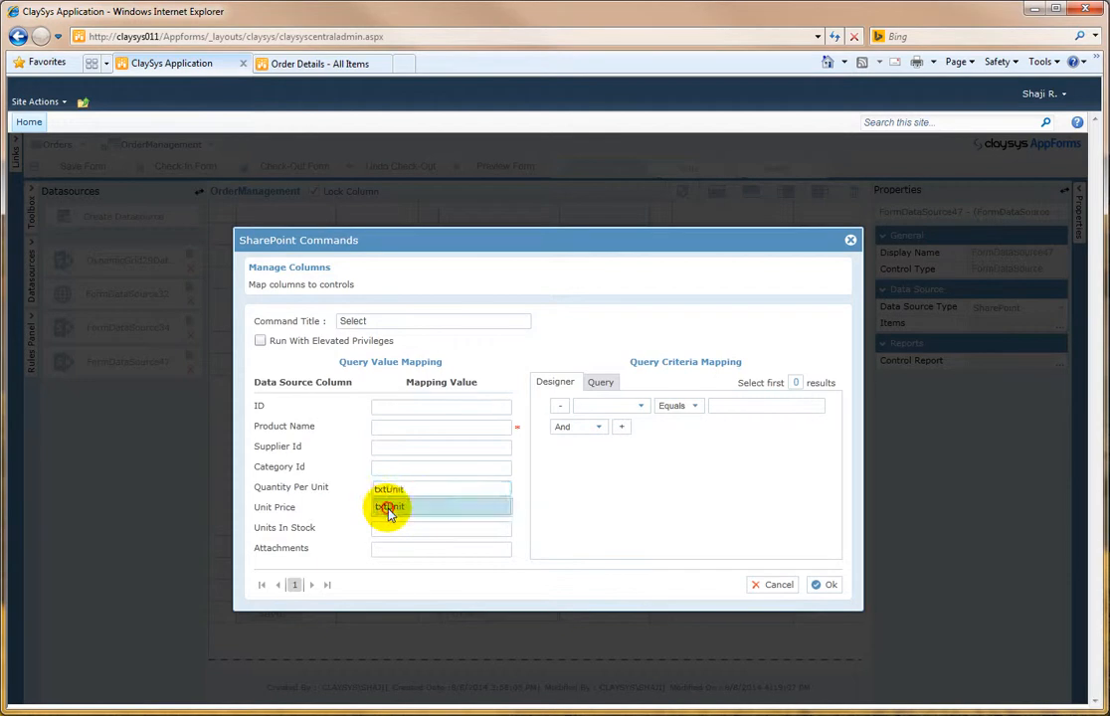
pyautogui.click(388, 506)
pyautogui.click(396, 509)
pyautogui.write('txt')
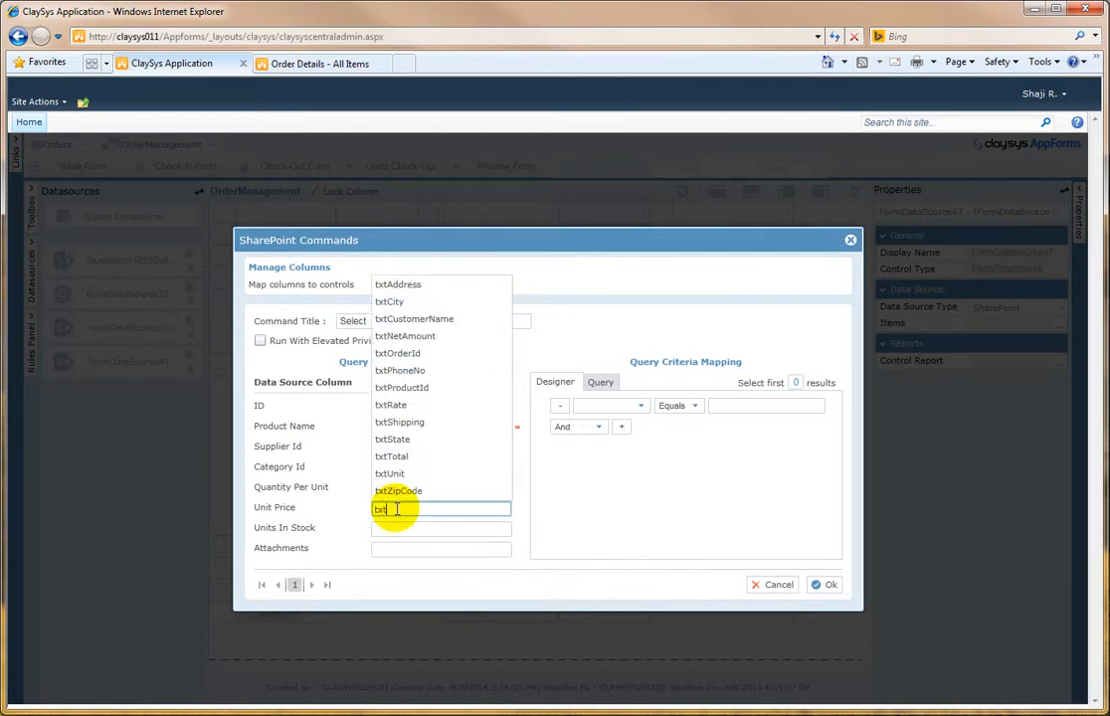
pyautogui.write('P')
pyautogui.press('BackSpace')
pyautogui.write('r')
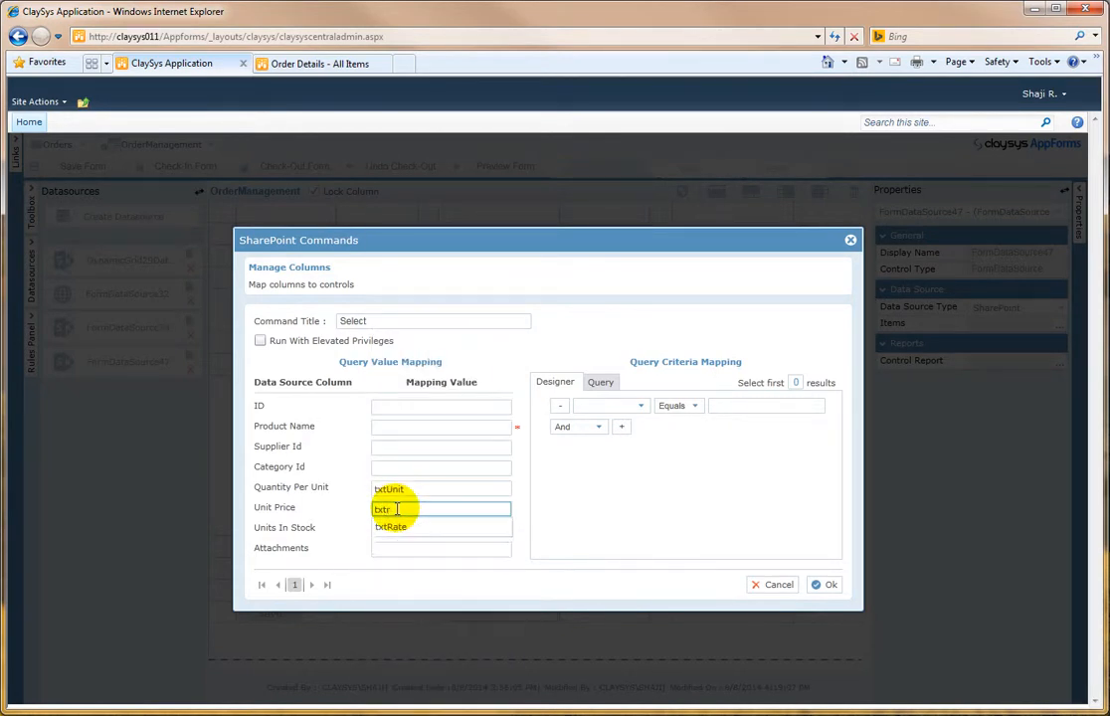
pyautogui.click(396, 526)
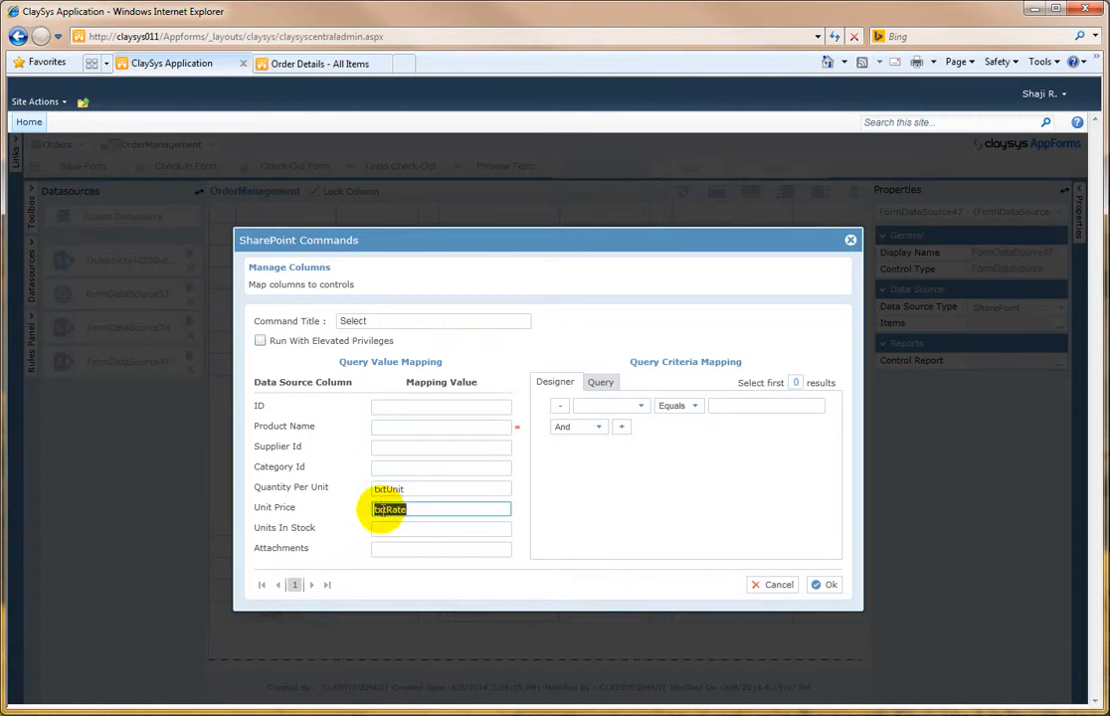
# Step: Set the Select command's query criteria to ID Equals txtProductId and confirm the command
pyautogui.click(641, 407)
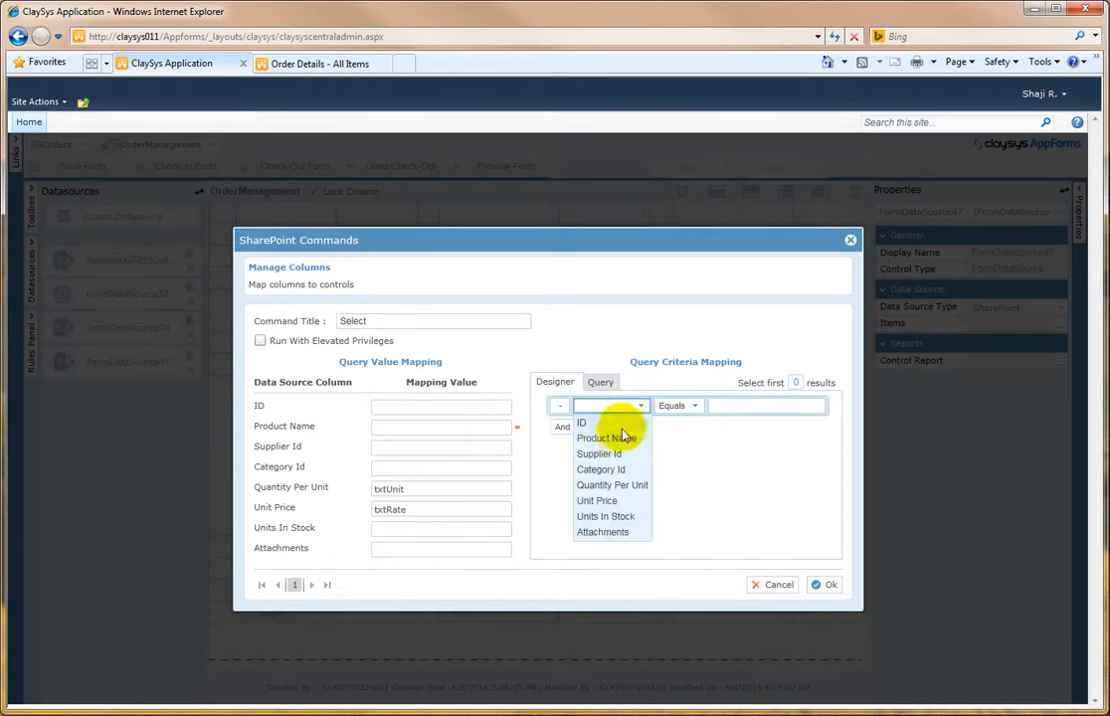
pyautogui.click(615, 424)
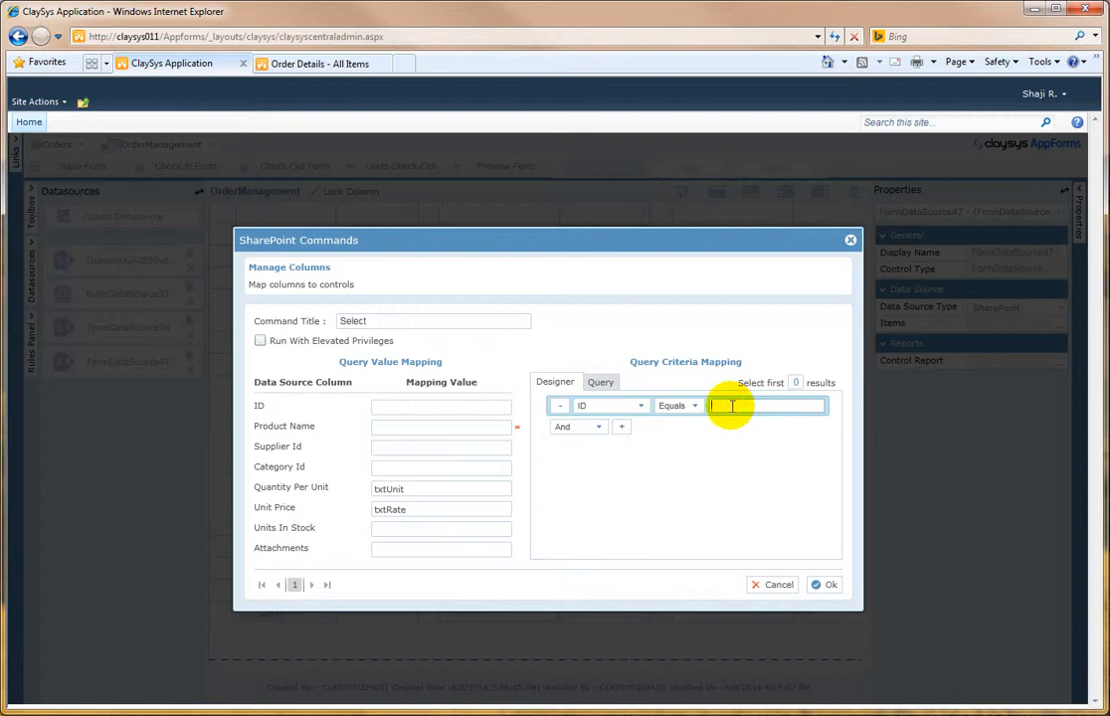
pyautogui.write('txtproductId')
pyautogui.click(734, 420)
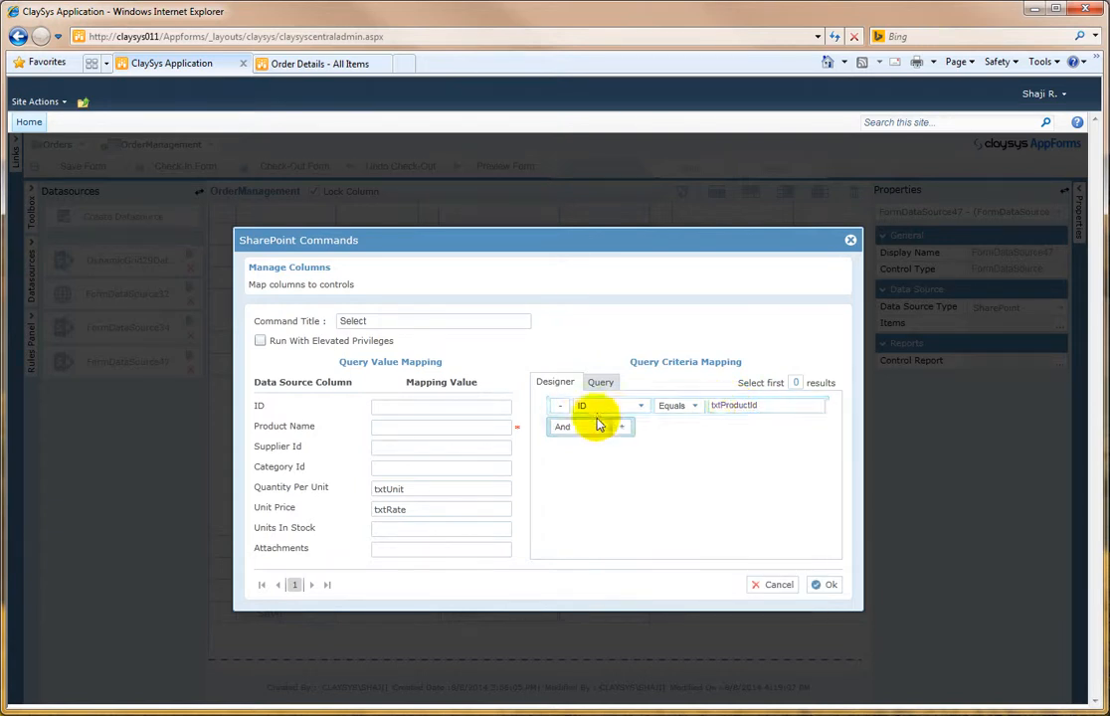
pyautogui.click(827, 587)
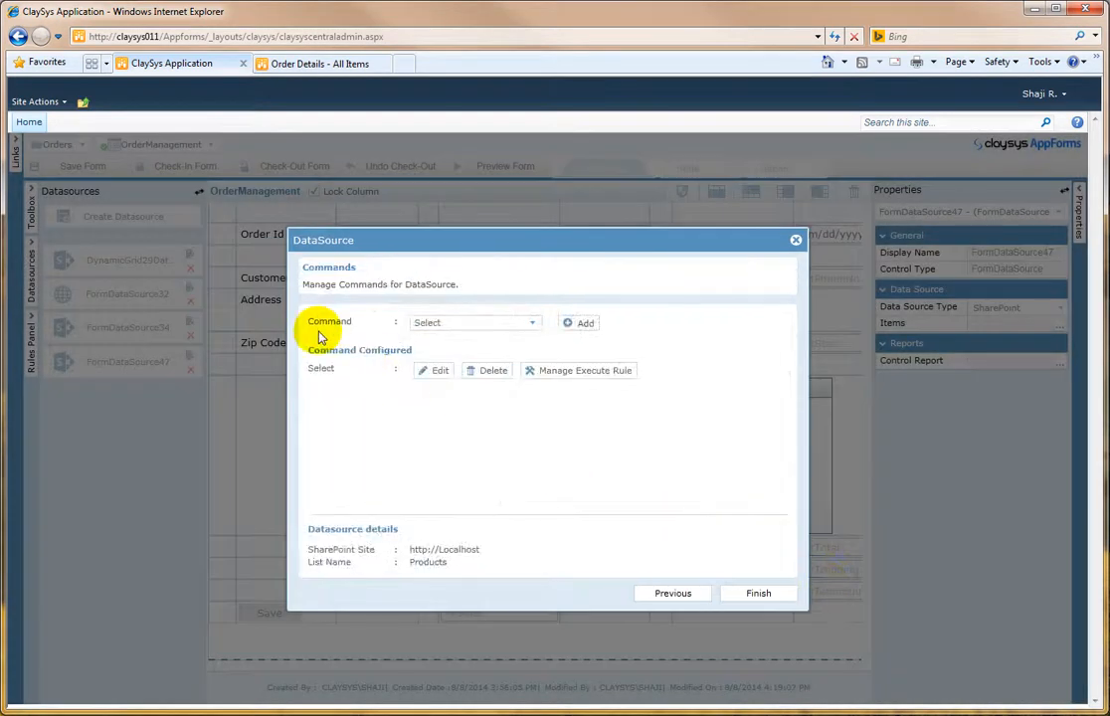
# Step: Create an execute rule from the Select command's rule manager and finish the data source setup
pyautogui.click(570, 376)
pyautogui.moveTo(582, 384); pyautogui.dragTo(573, 485)
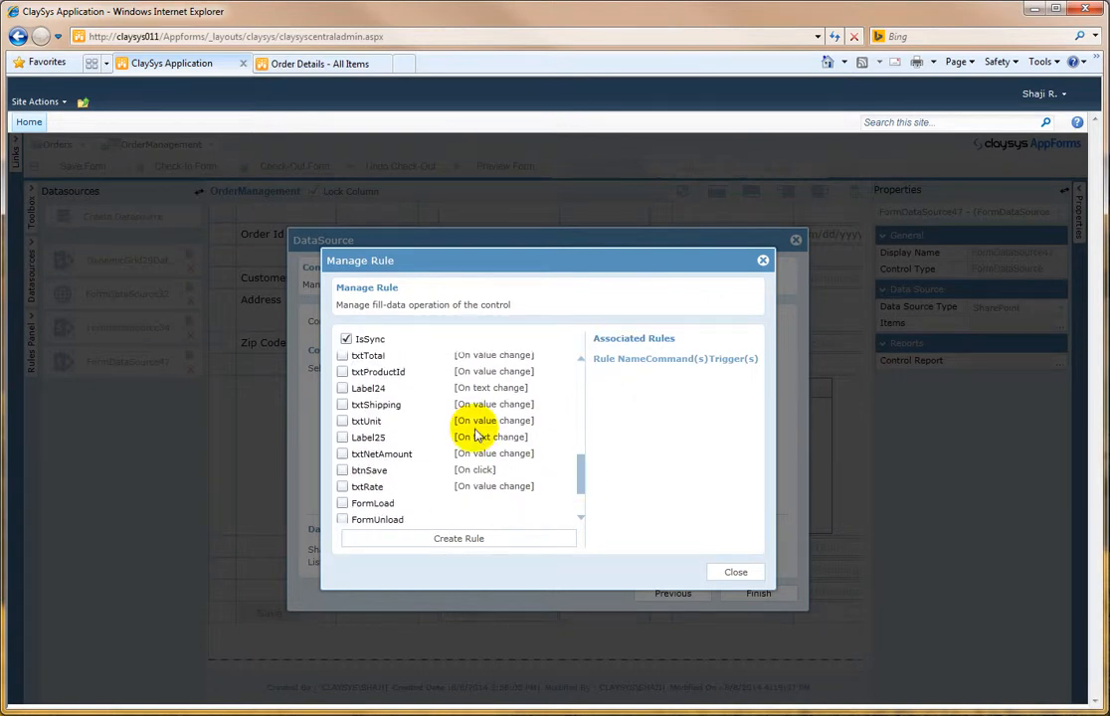
pyautogui.click(461, 537)
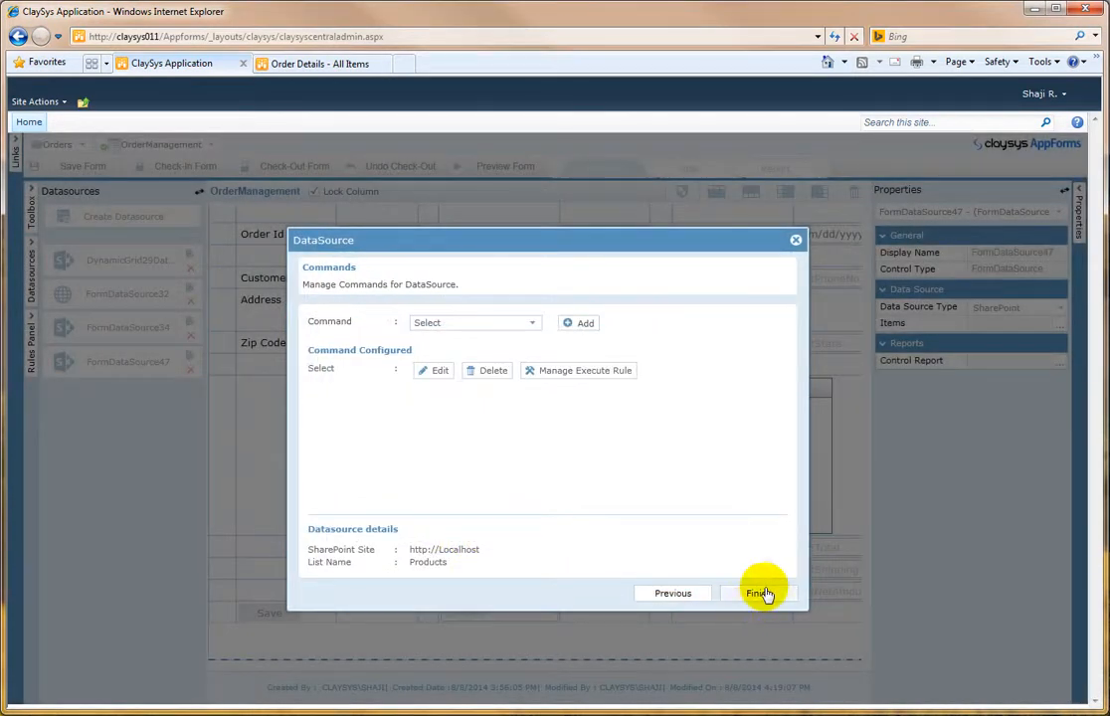
pyautogui.click(759, 593)
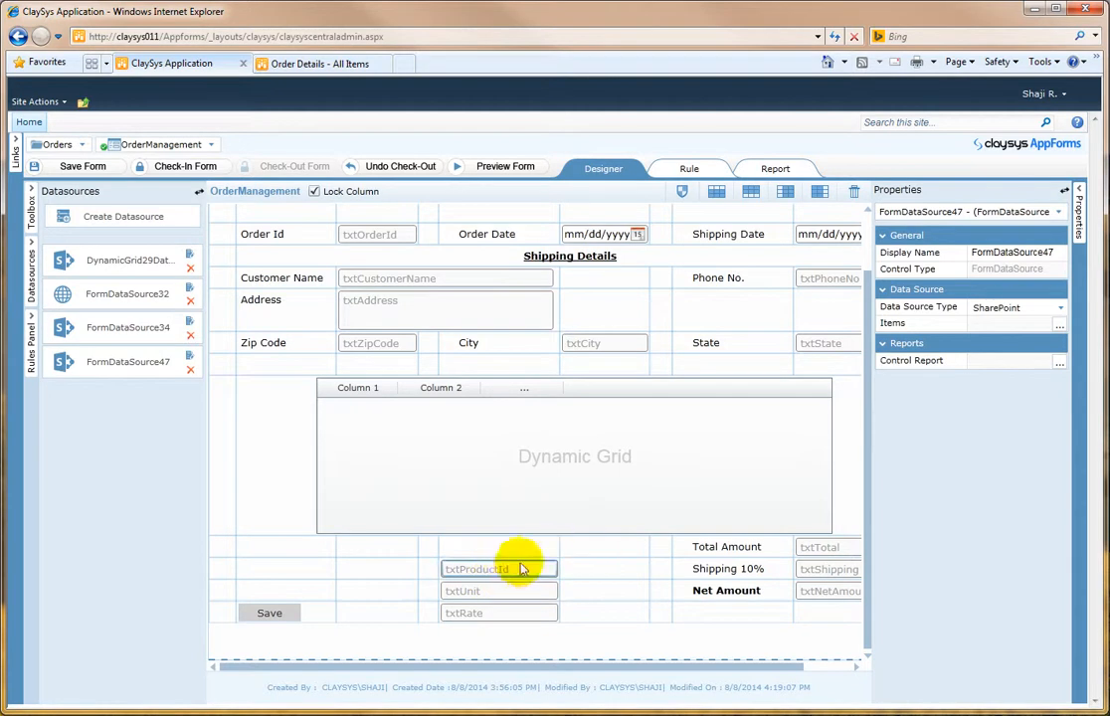
# Step: Create a new rule triggered by a value change on DynamicGrid29
pyautogui.click(487, 476)
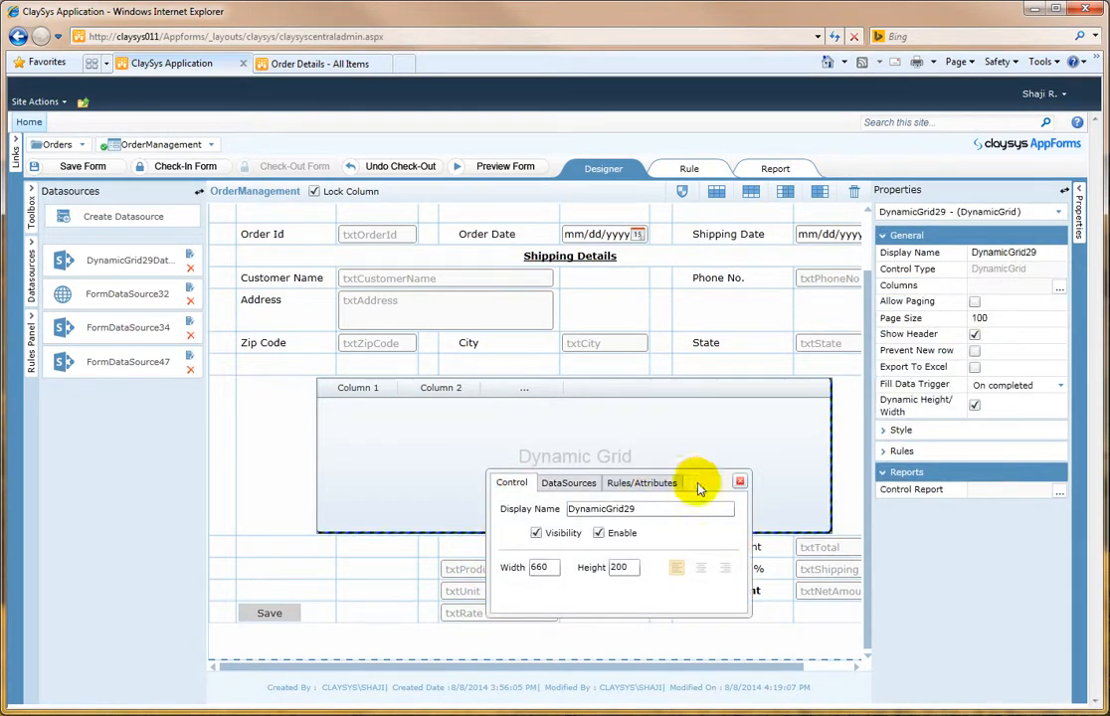
pyautogui.click(739, 482)
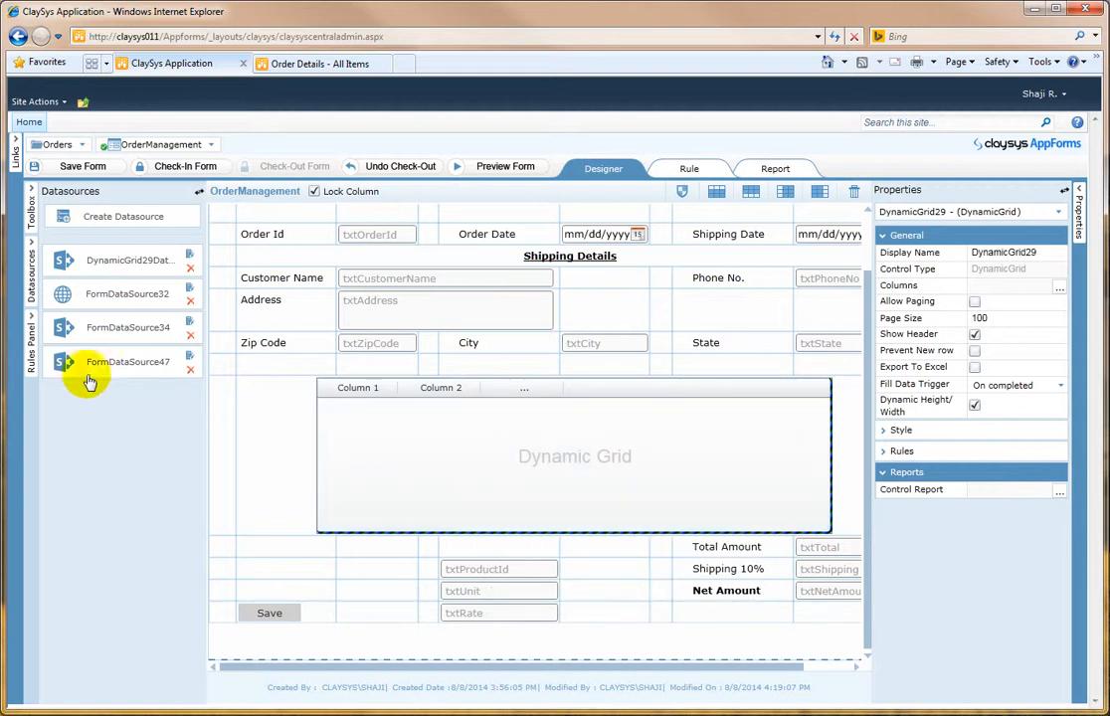
pyautogui.click(33, 338)
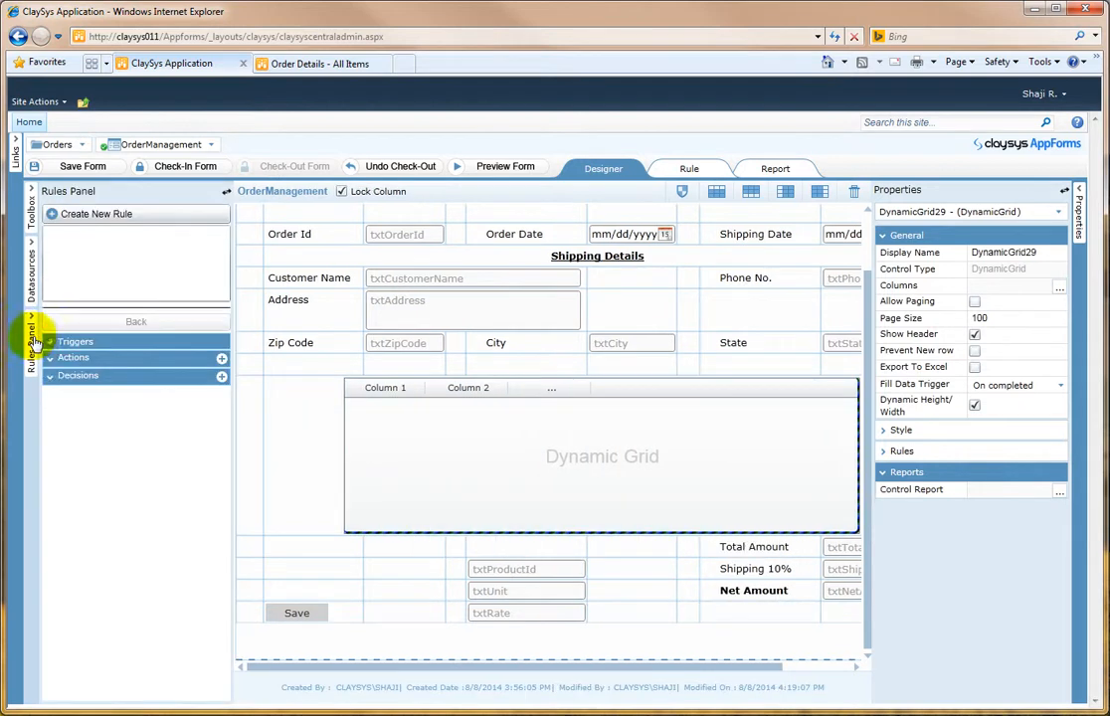
pyautogui.click(122, 219)
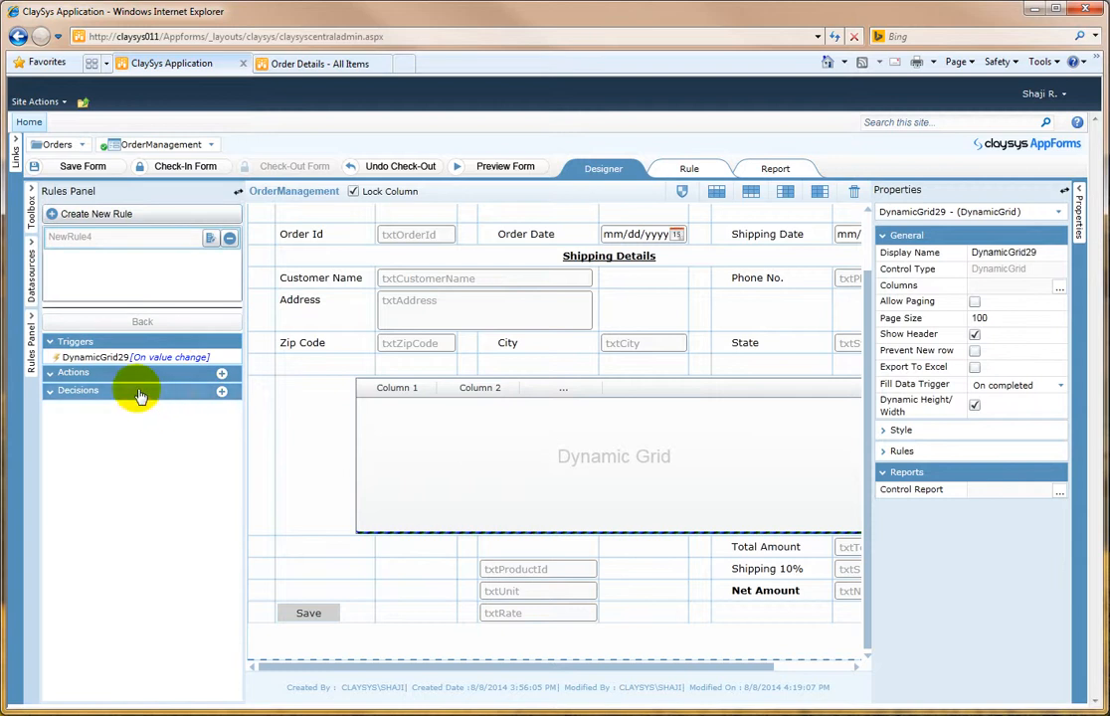
# Step: Add a decision to the rule with the condition DynamicGrid29.ColIndex = 2
pyautogui.click(221, 393)
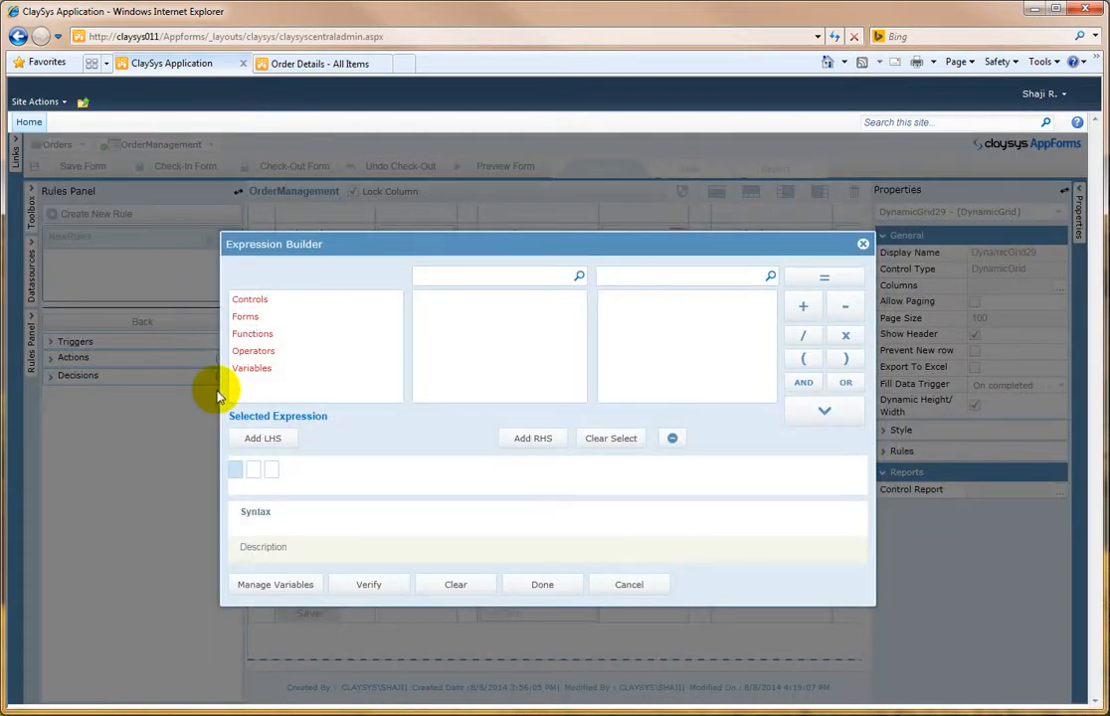
pyautogui.click(268, 303)
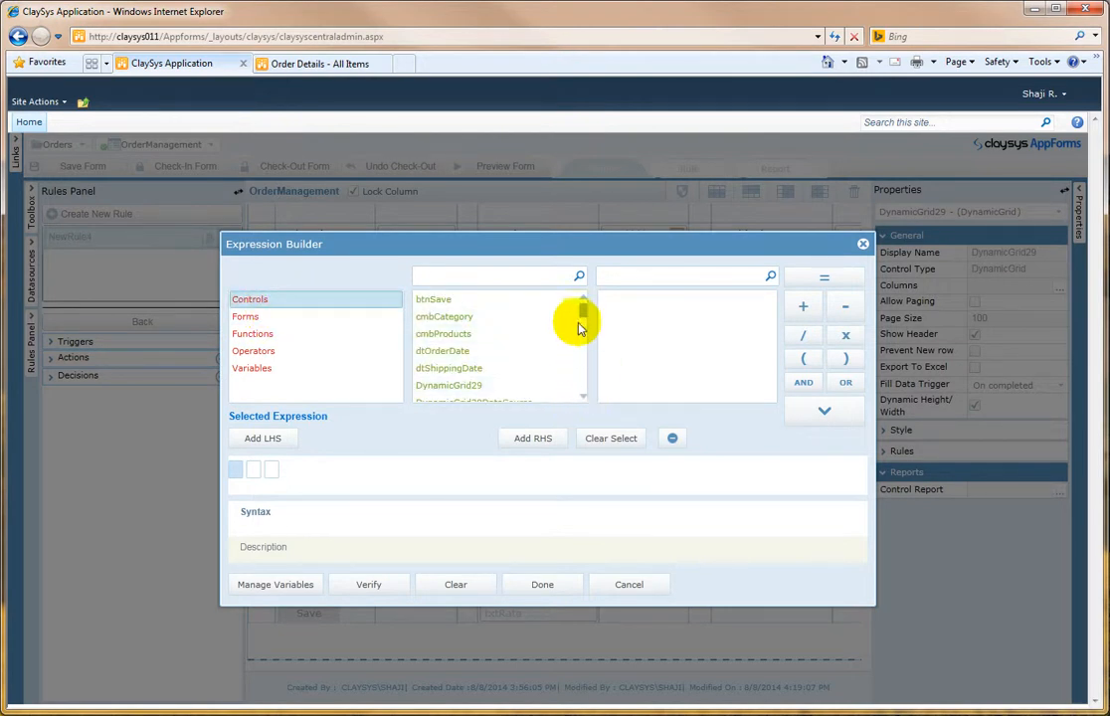
pyautogui.click(482, 387)
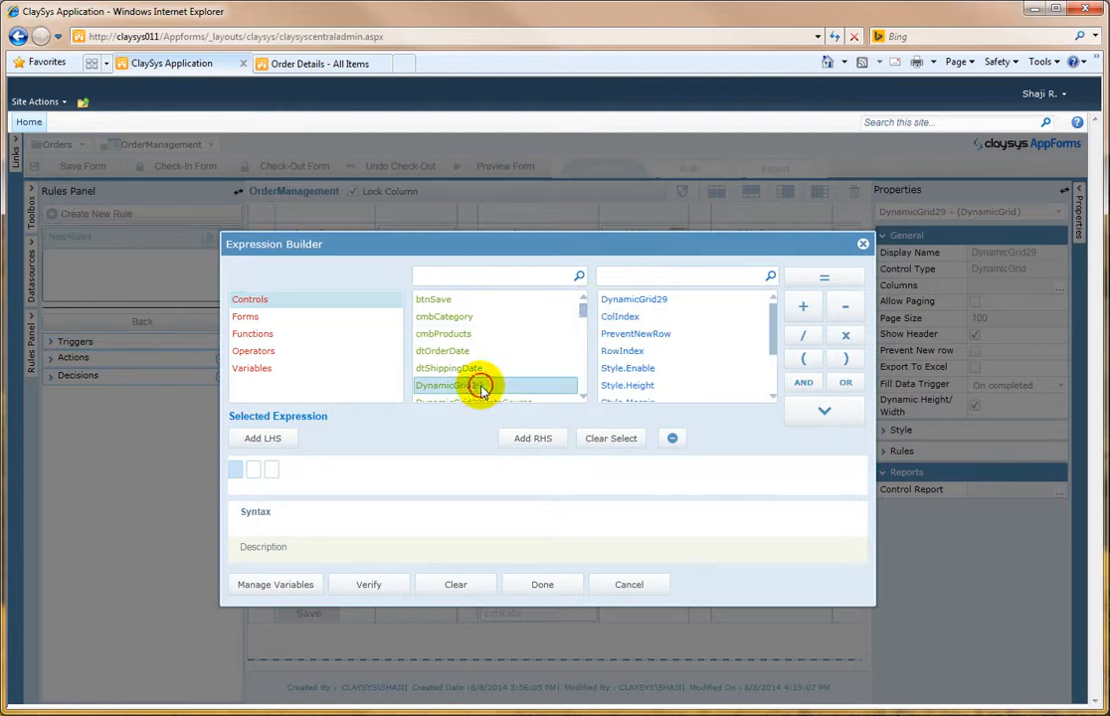
pyautogui.click(647, 316)
pyautogui.click(814, 412)
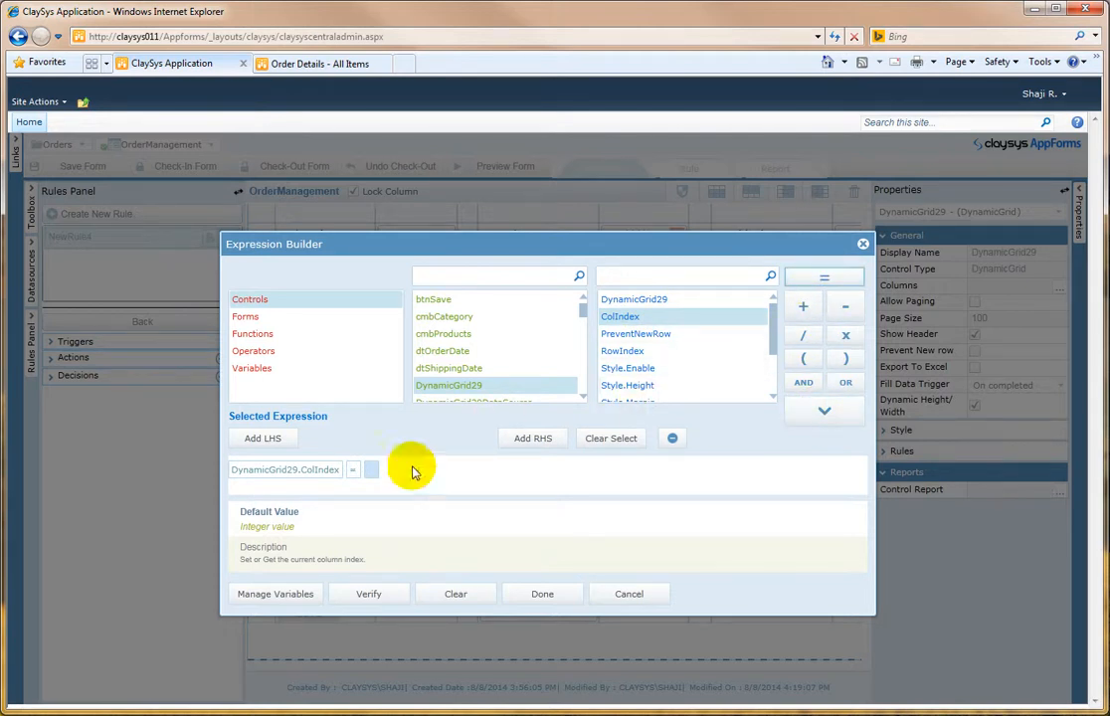
pyautogui.click(371, 470)
pyautogui.write('2')
pyautogui.click(547, 558)
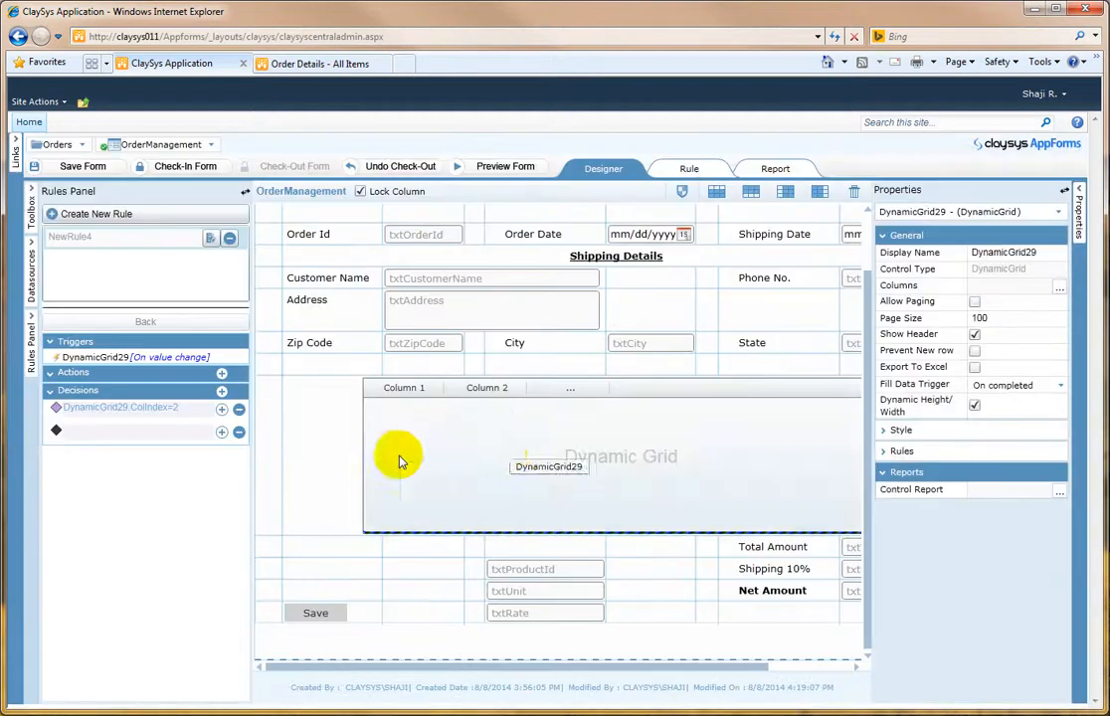
# Step: Start an action under the decision, using txtProductId.Value as the left side followed by an equals sign
pyautogui.click(222, 410)
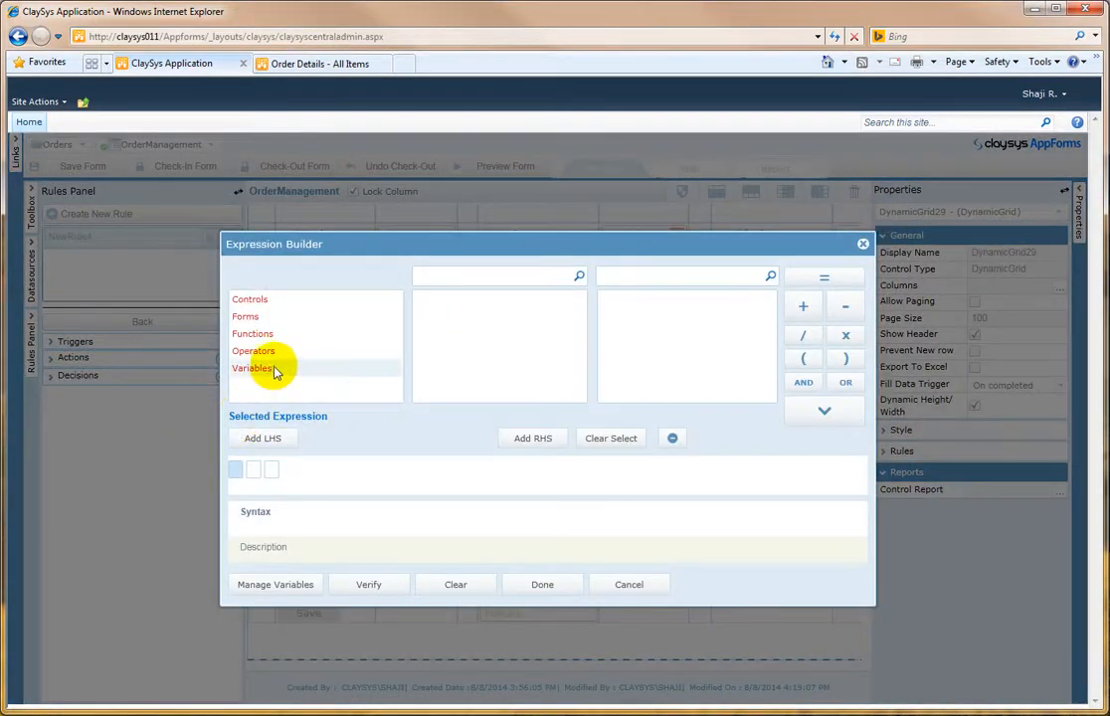
pyautogui.click(276, 300)
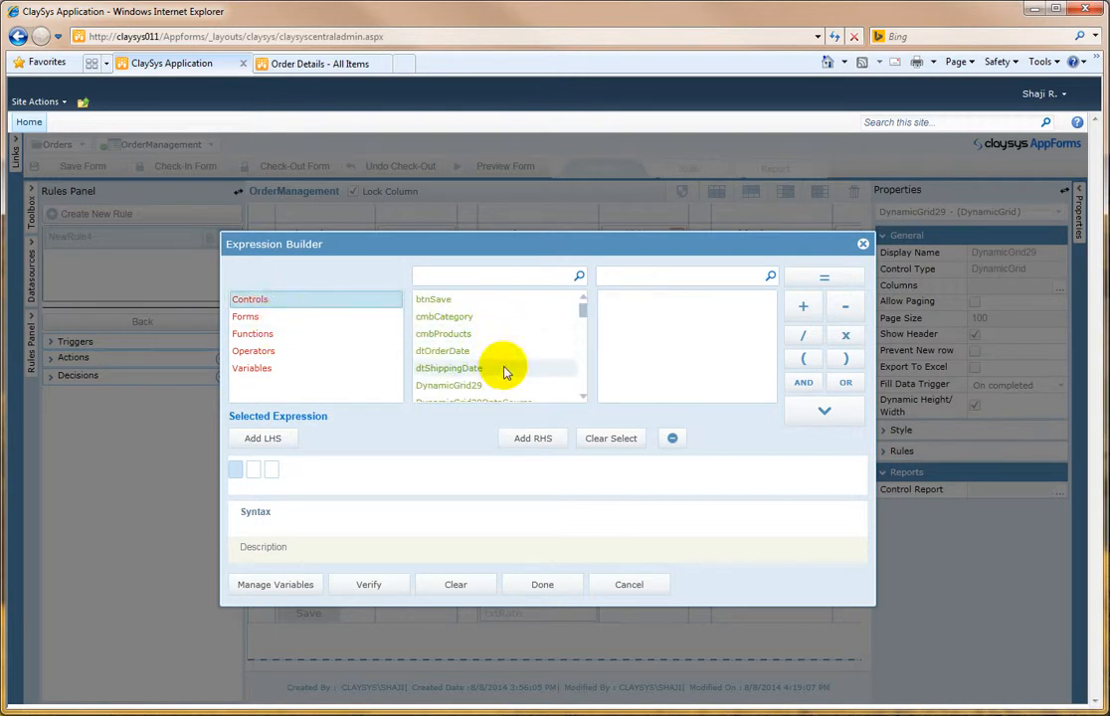
pyautogui.click(235, 467)
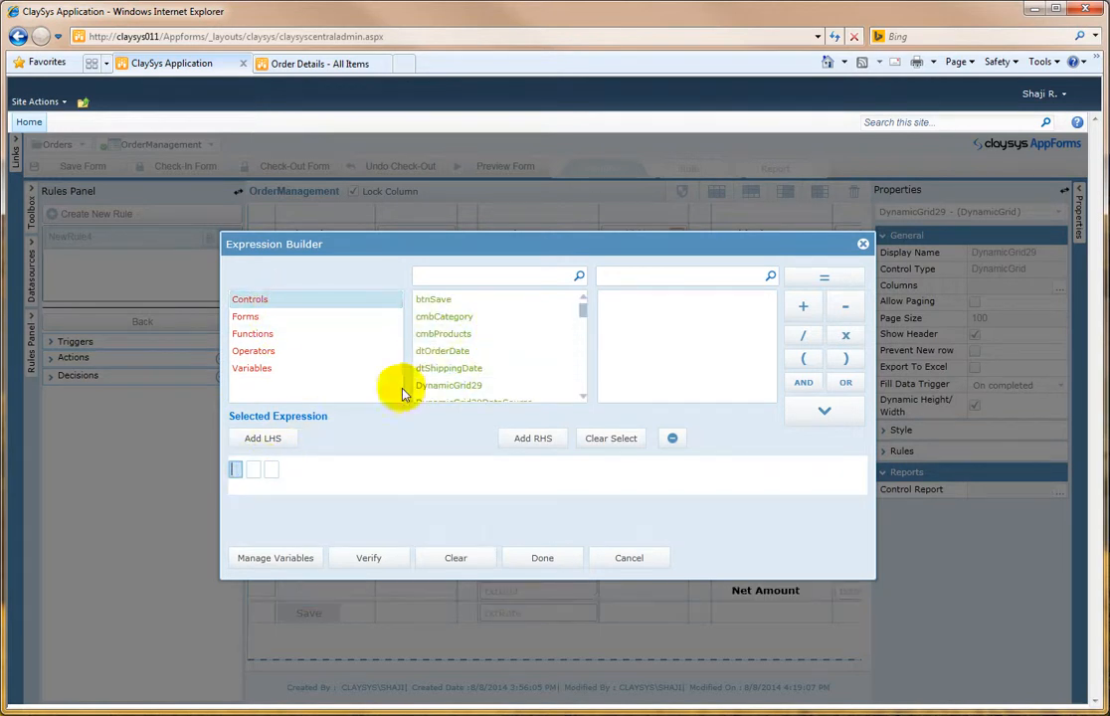
pyautogui.moveTo(583, 312); pyautogui.dragTo(575, 386)
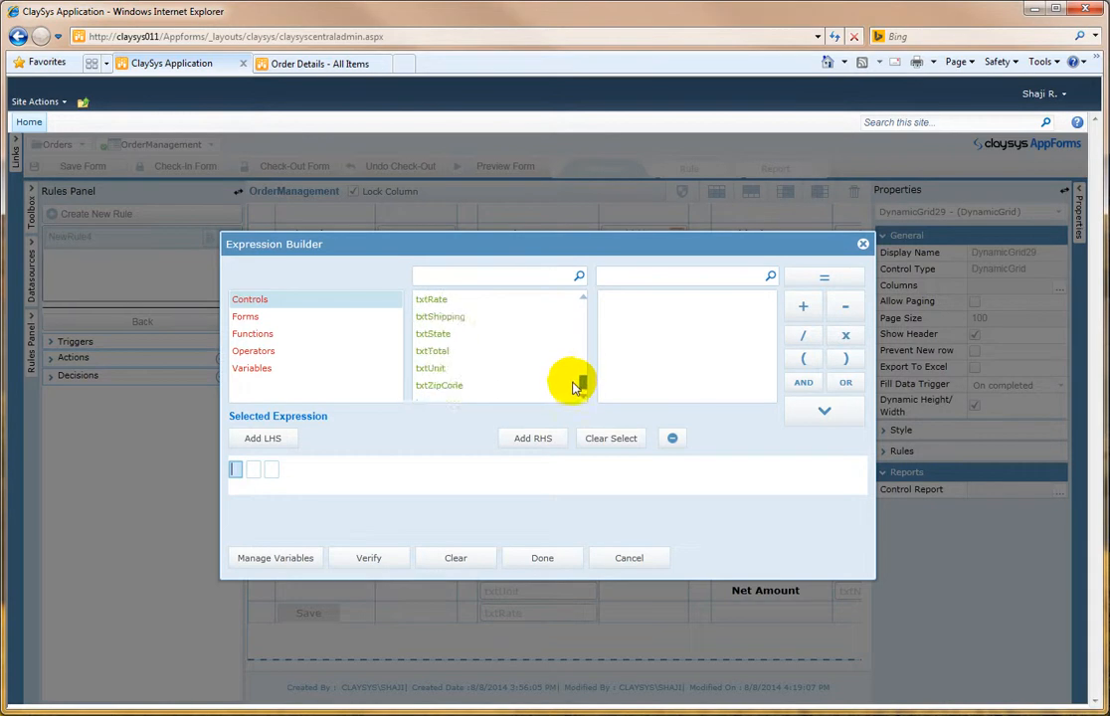
pyautogui.click(461, 276)
pyautogui.write('txtpr')
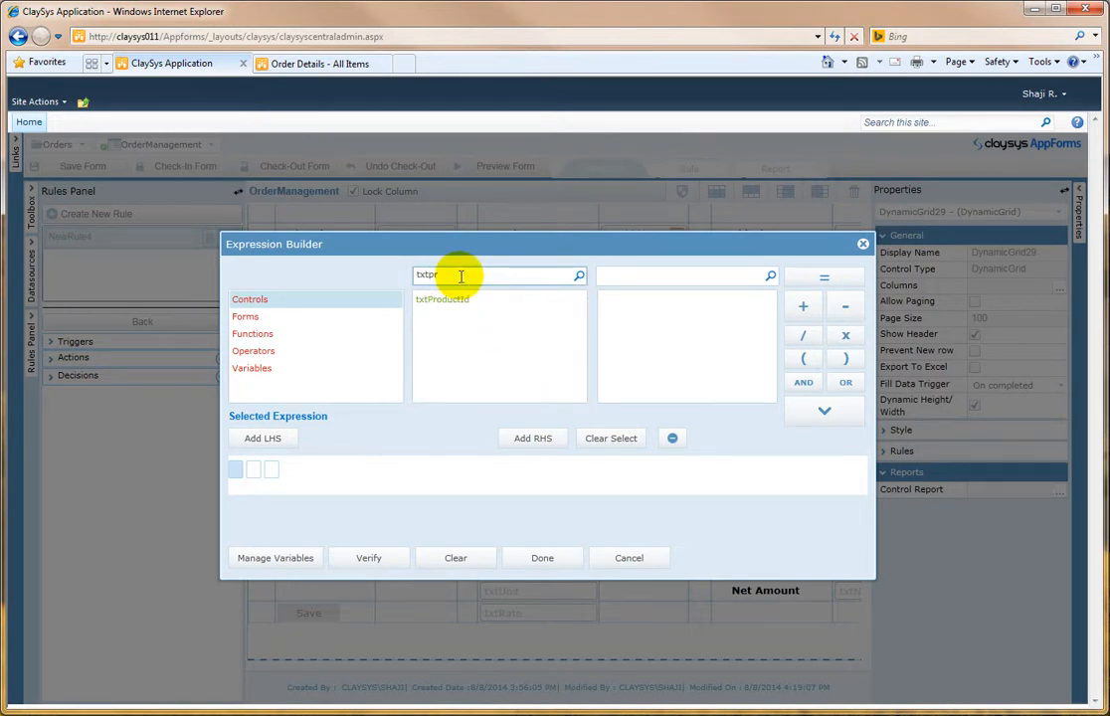
pyautogui.click(450, 300)
pyautogui.click(646, 317)
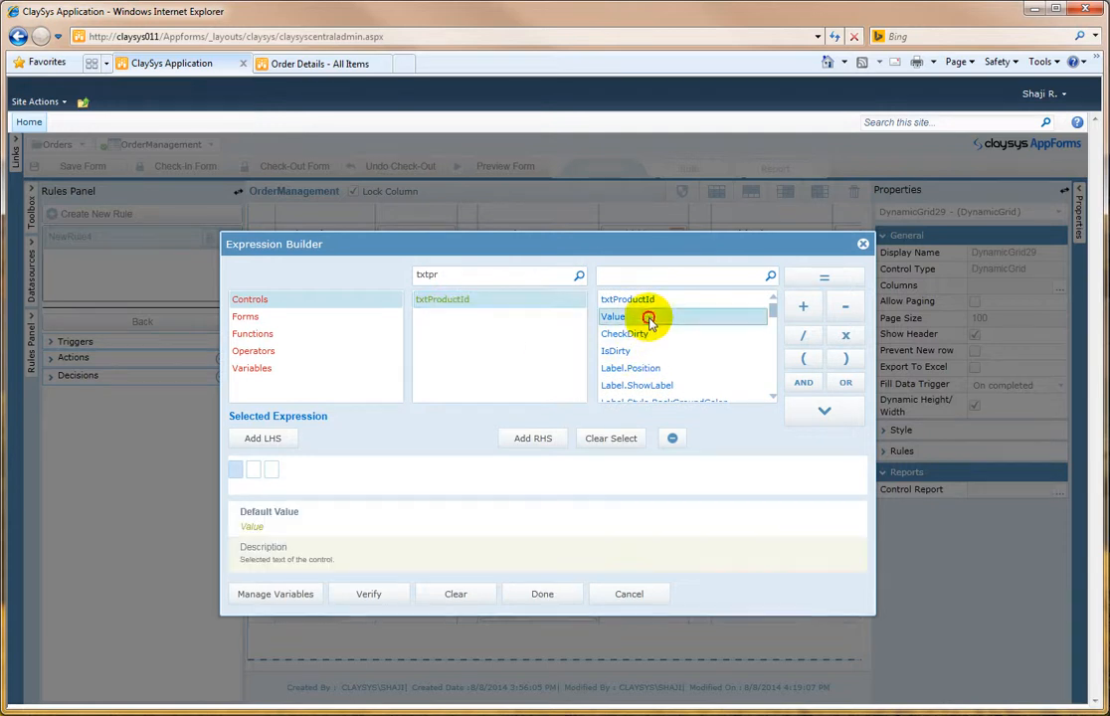
pyautogui.click(826, 411)
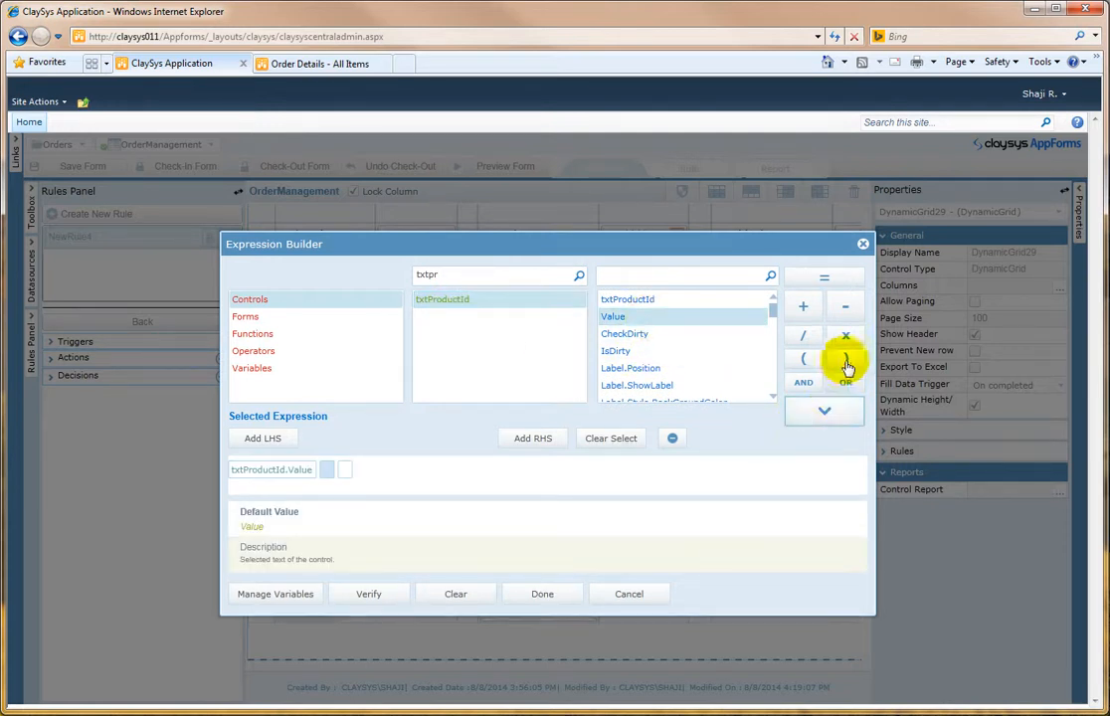
pyautogui.click(829, 283)
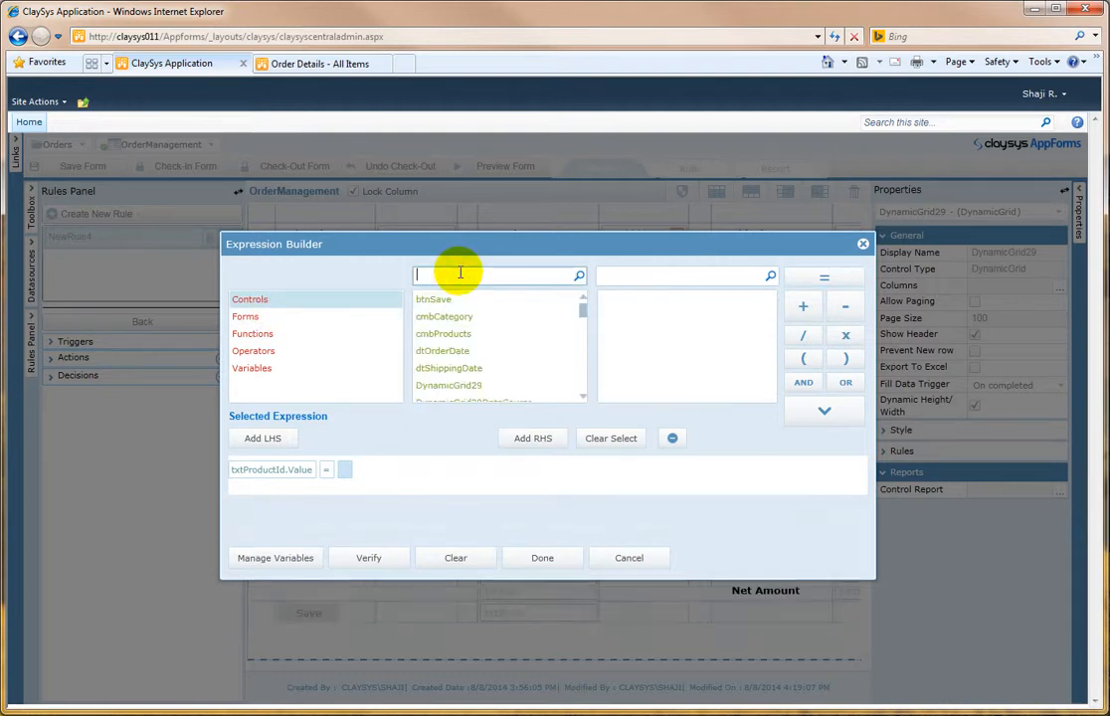
# Step: Insert the GridGetValue function on the right side, with DynamicGrid29 as its grid control argument
pyautogui.click(476, 386)
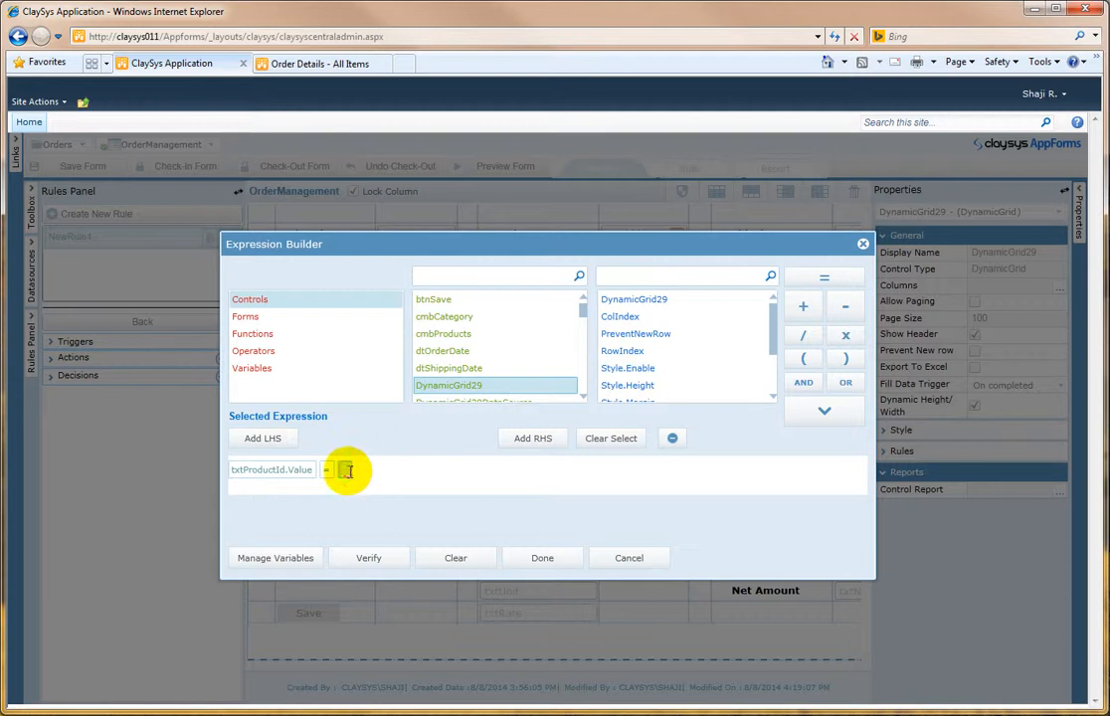
pyautogui.click(279, 337)
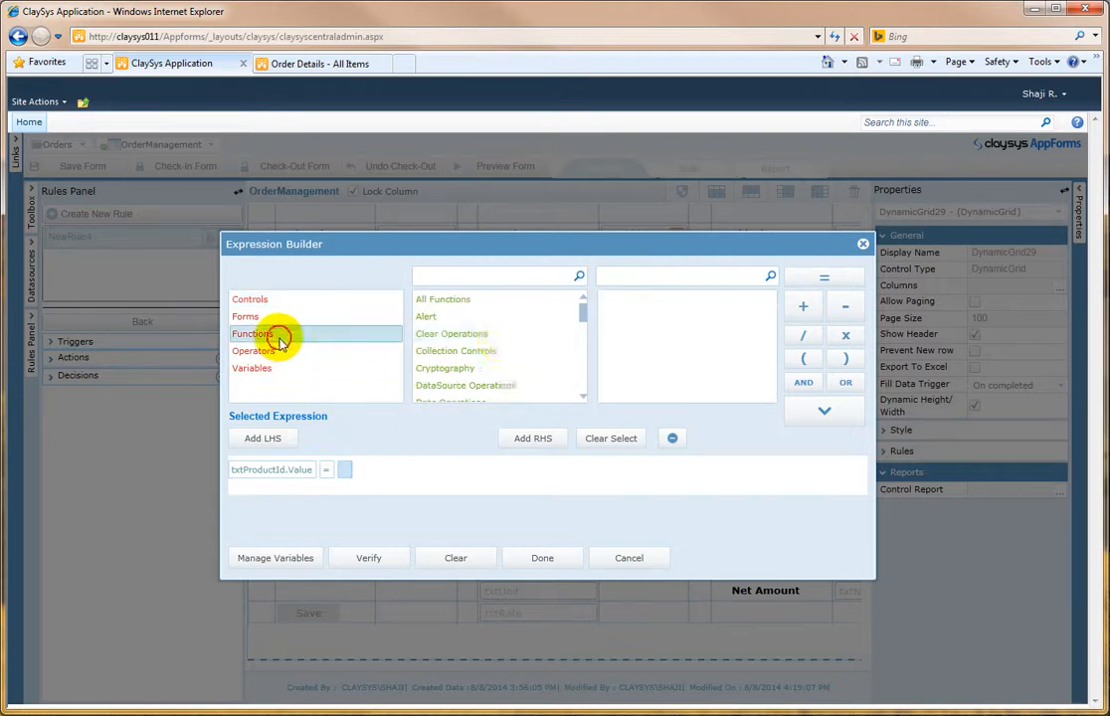
pyautogui.click(471, 278)
pyautogui.write('gr')
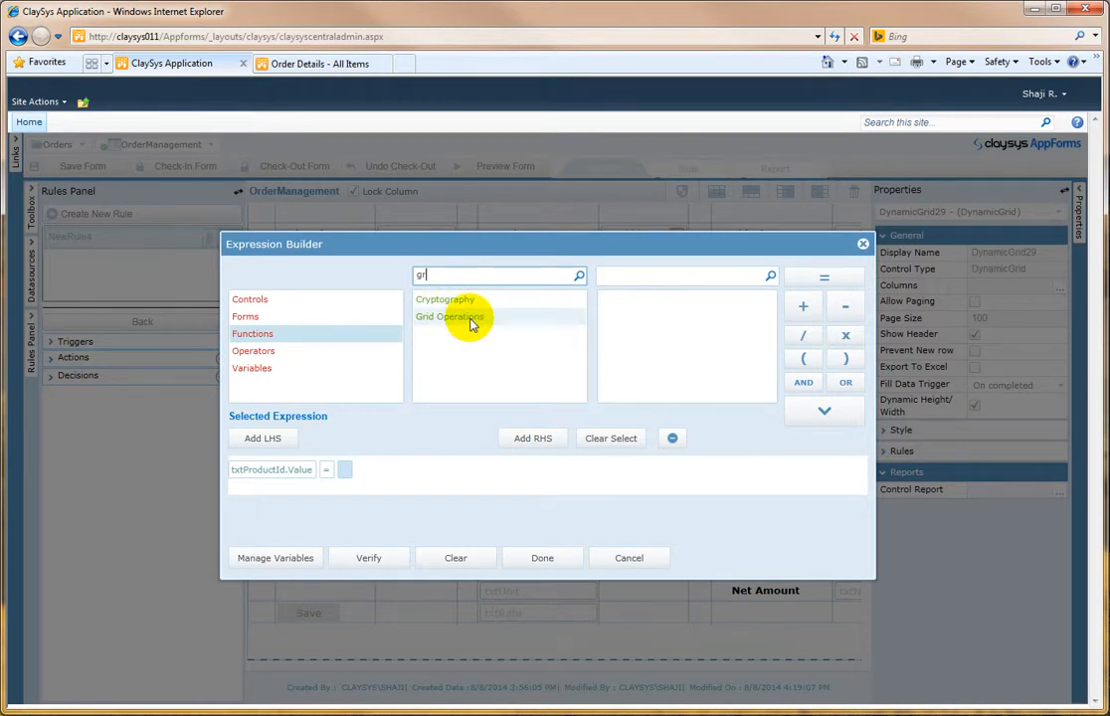
pyautogui.click(472, 319)
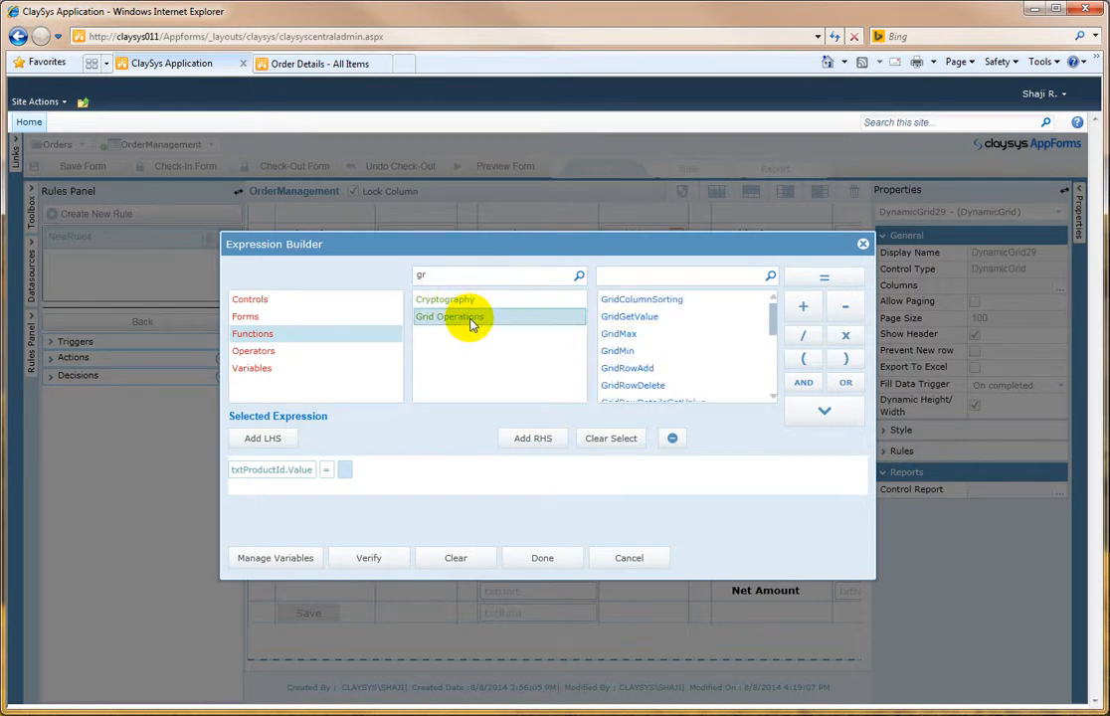
pyautogui.doubleClick(643, 318)
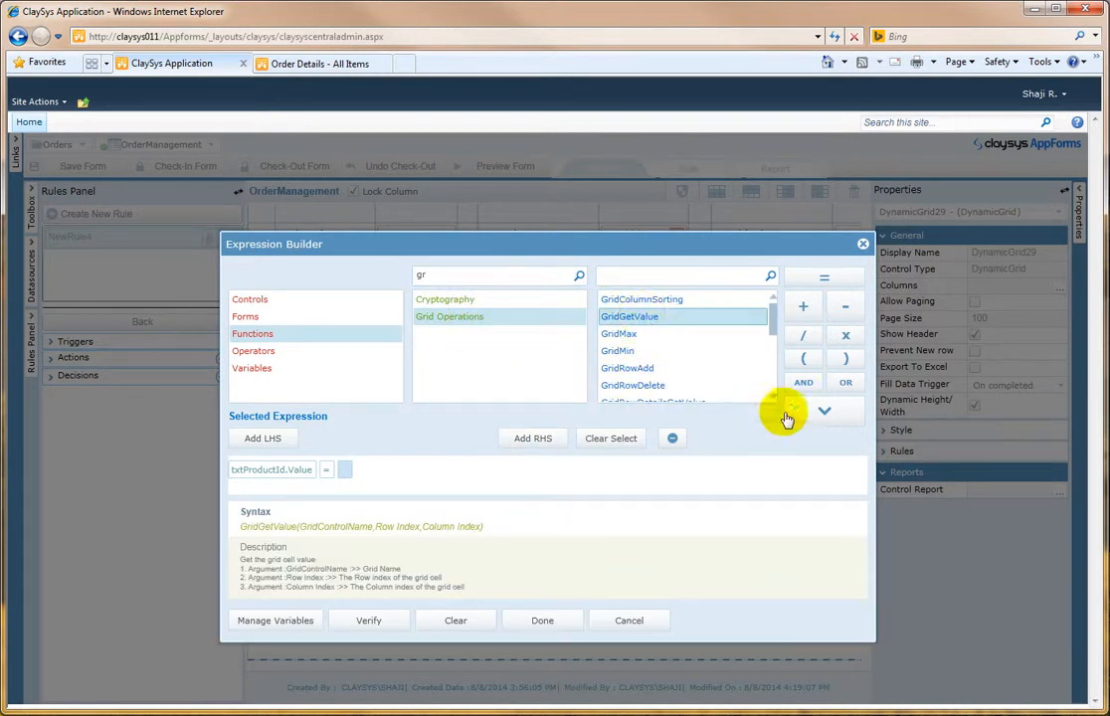
pyautogui.click(824, 415)
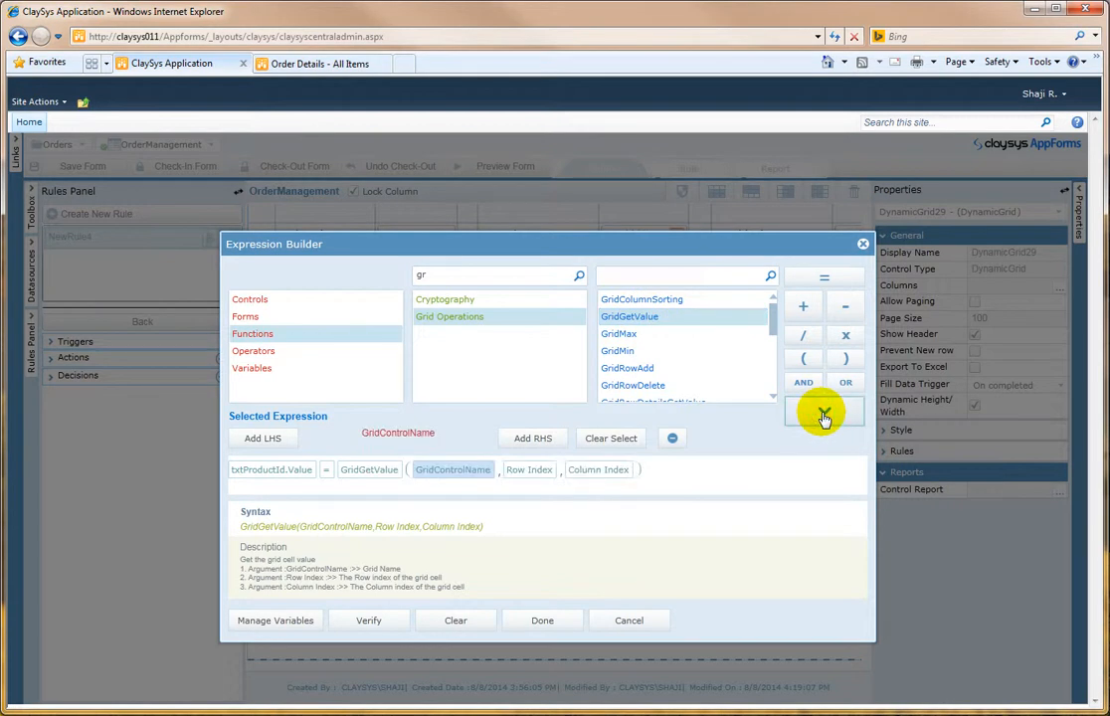
pyautogui.click(453, 470)
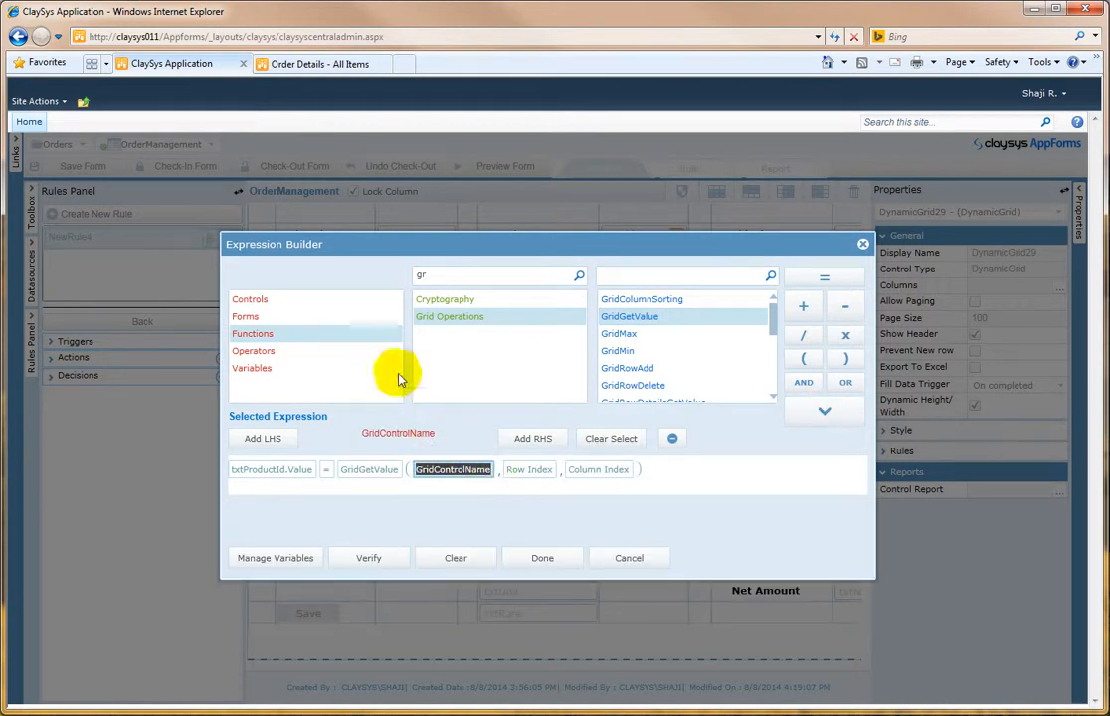
pyautogui.click(288, 301)
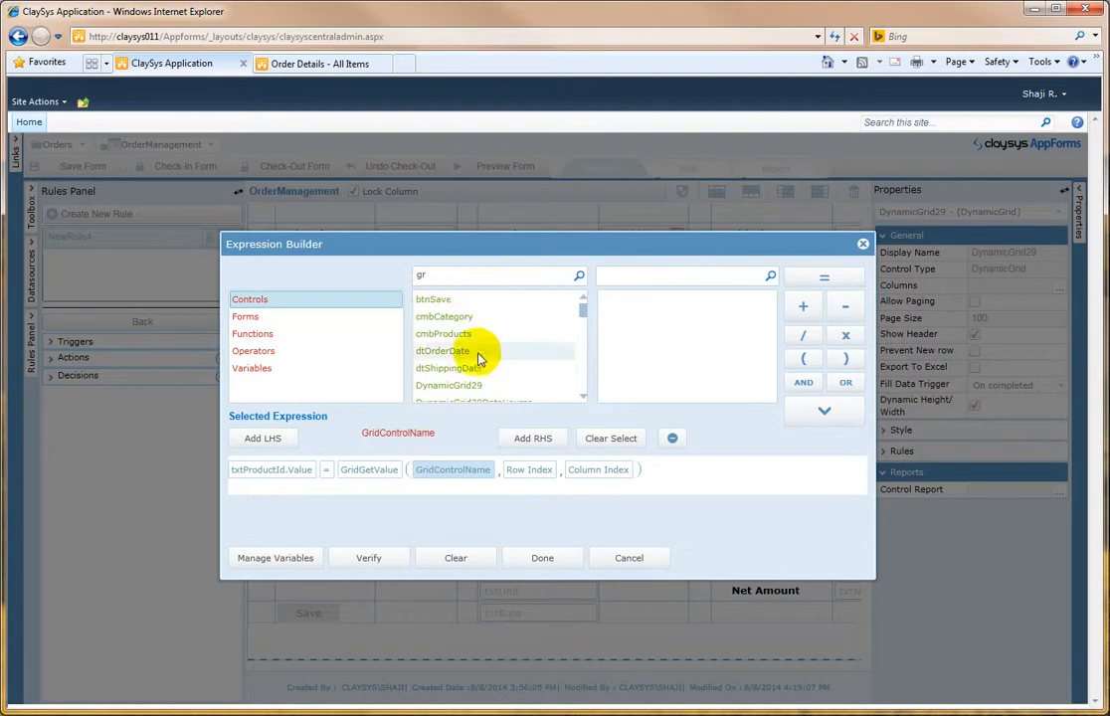
pyautogui.click(479, 384)
pyautogui.click(621, 300)
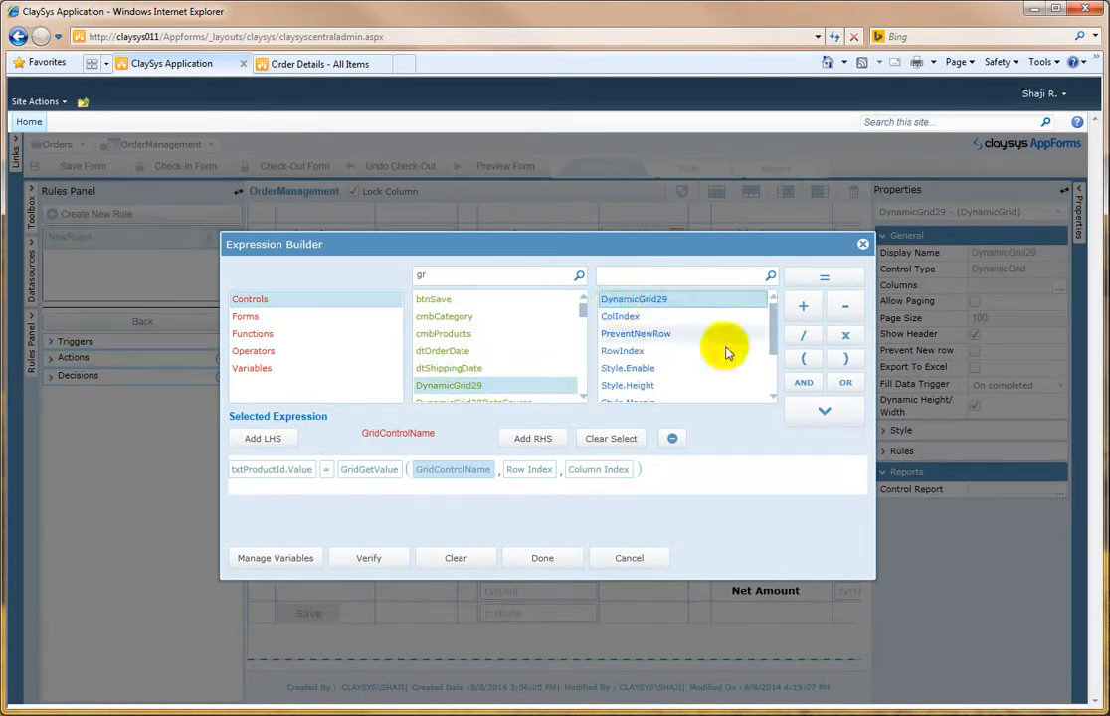
pyautogui.click(822, 411)
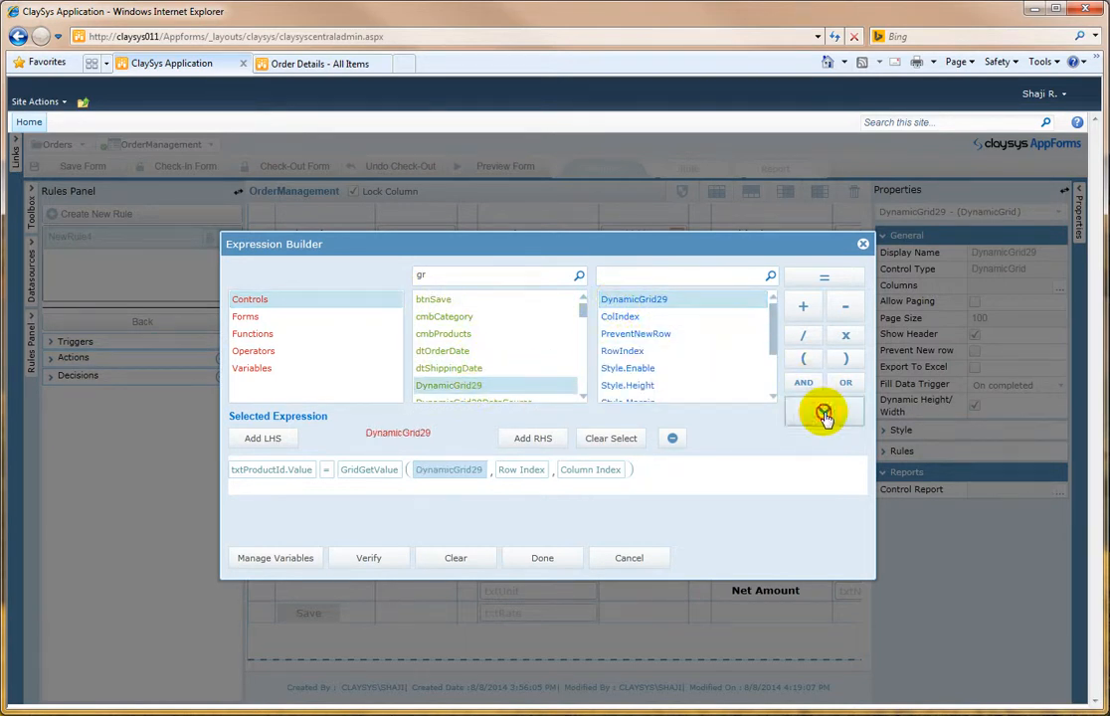
# Step: Set GridGetValue's row index to DynamicGrid29.RowIndex and column index to 2, and finish the action
pyautogui.click(521, 469)
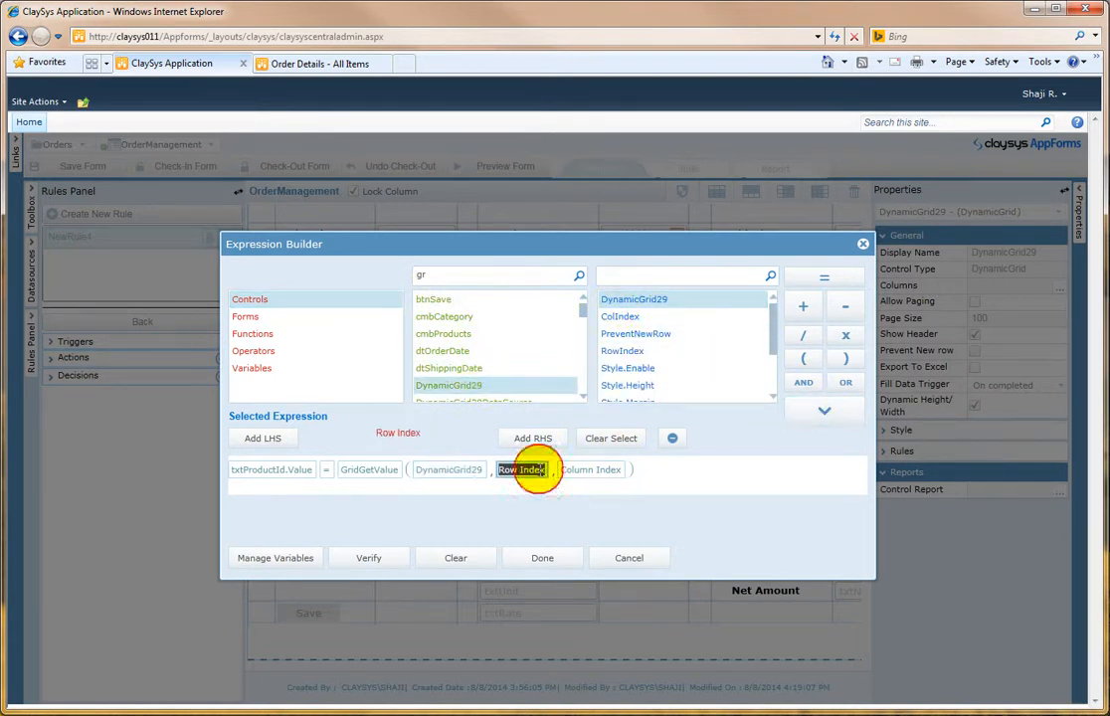
pyautogui.click(660, 349)
pyautogui.click(821, 411)
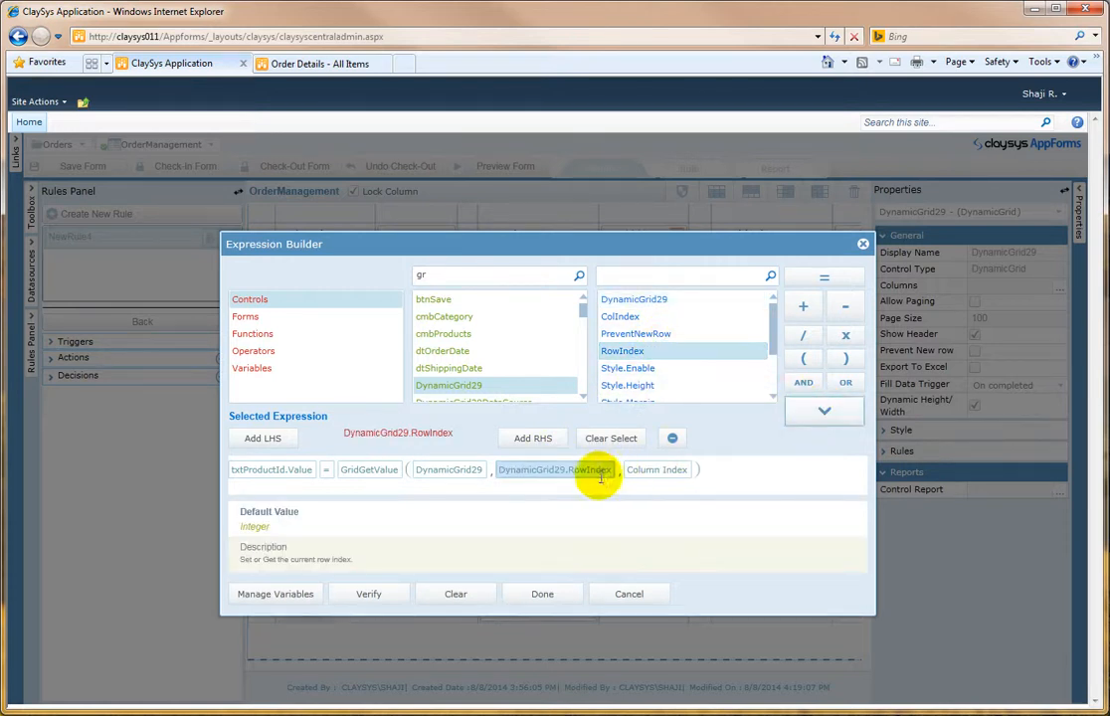
pyautogui.click(657, 468)
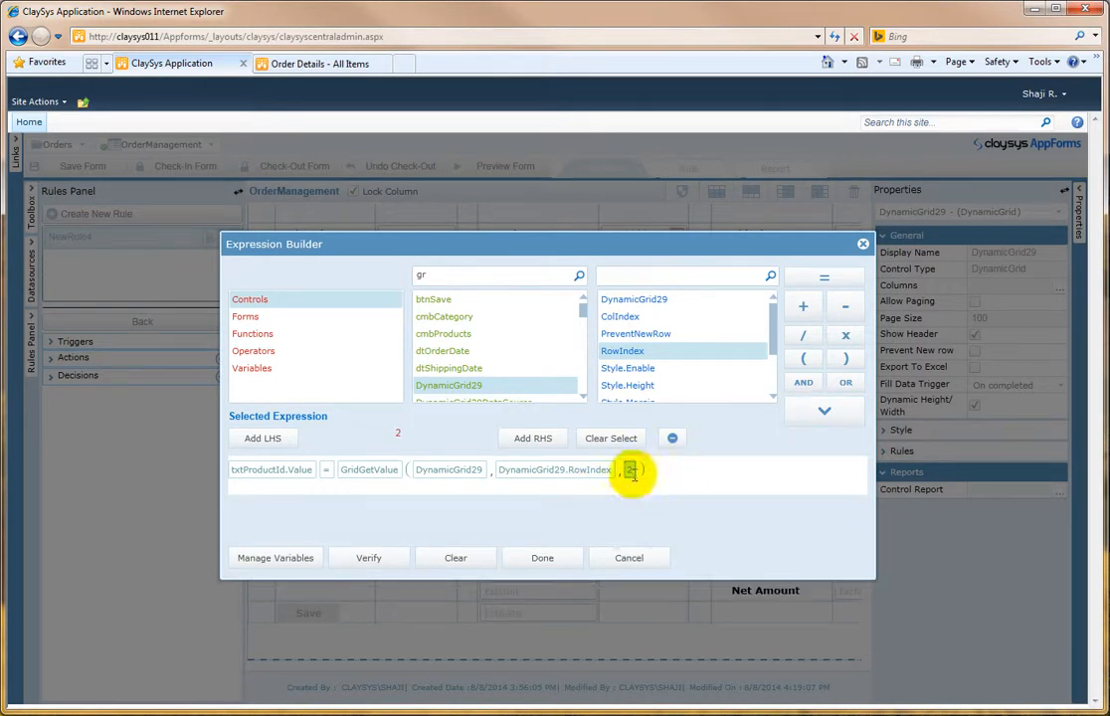
pyautogui.click(563, 562)
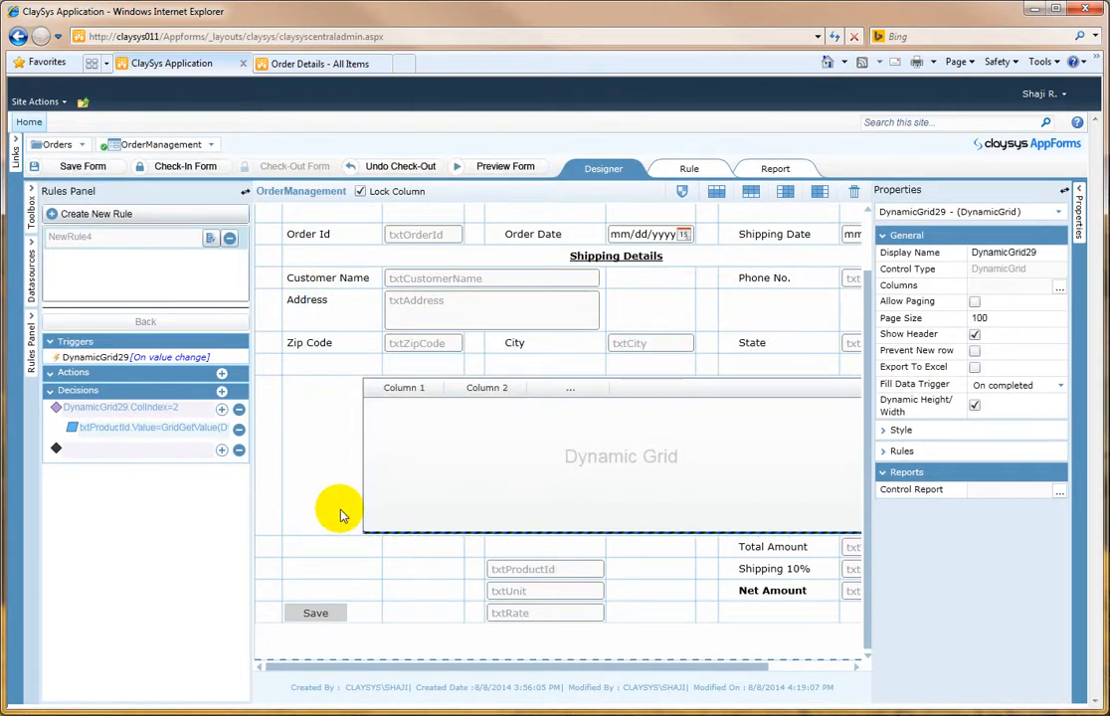
# Step: Open the txtProductId text box's NewRule3, add an action and insert the GridSetValue function from Grid Operations
pyautogui.click(348, 612)
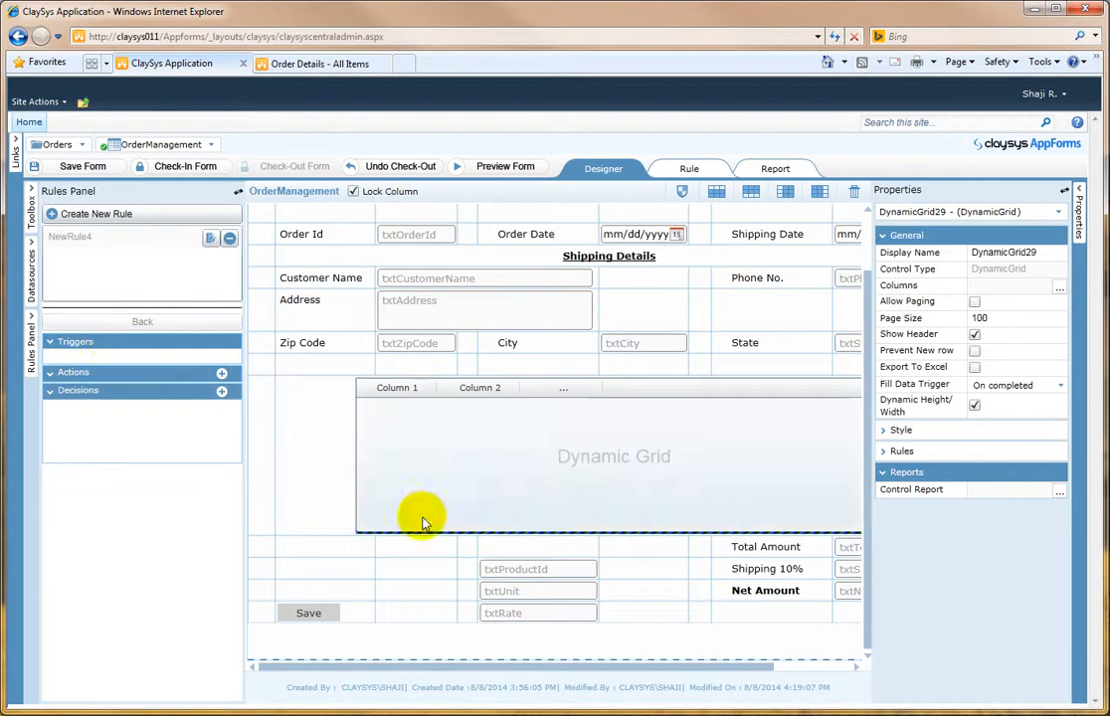
pyautogui.click(500, 574)
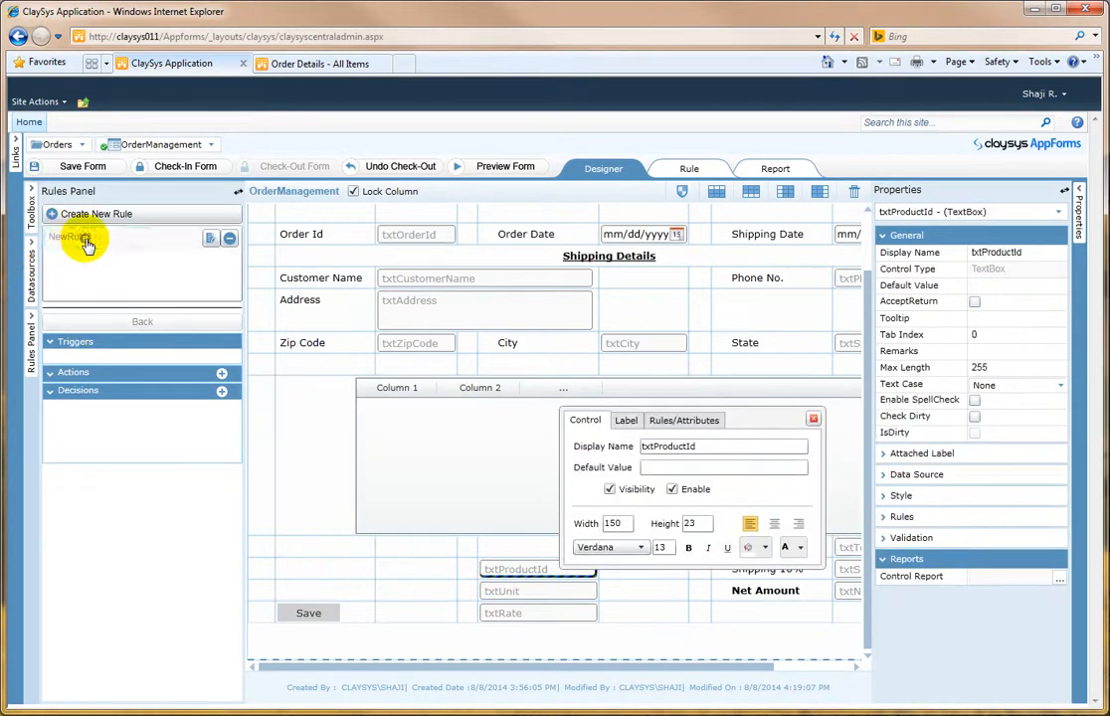
pyautogui.click(88, 241)
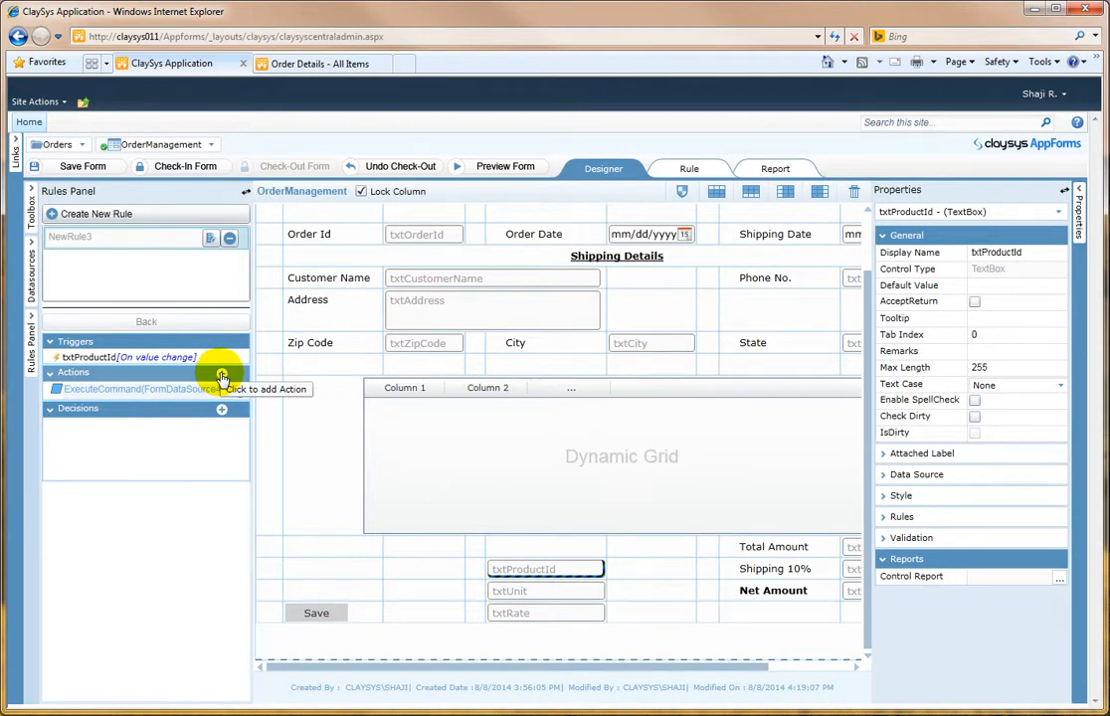
pyautogui.click(221, 376)
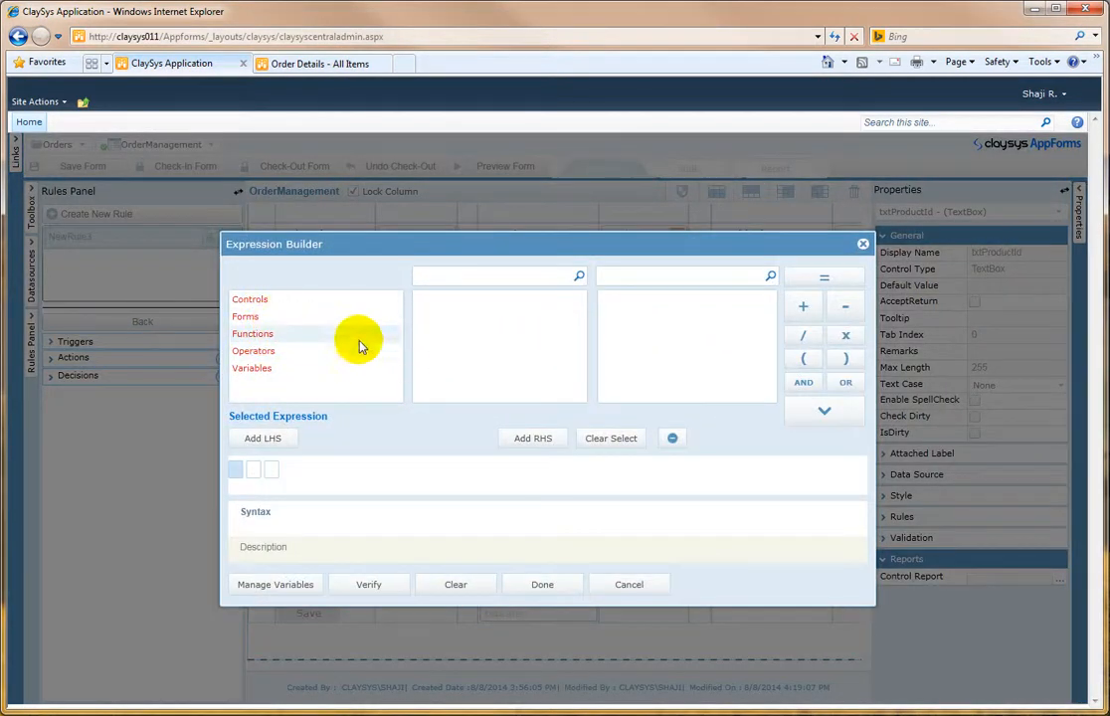
pyautogui.click(316, 335)
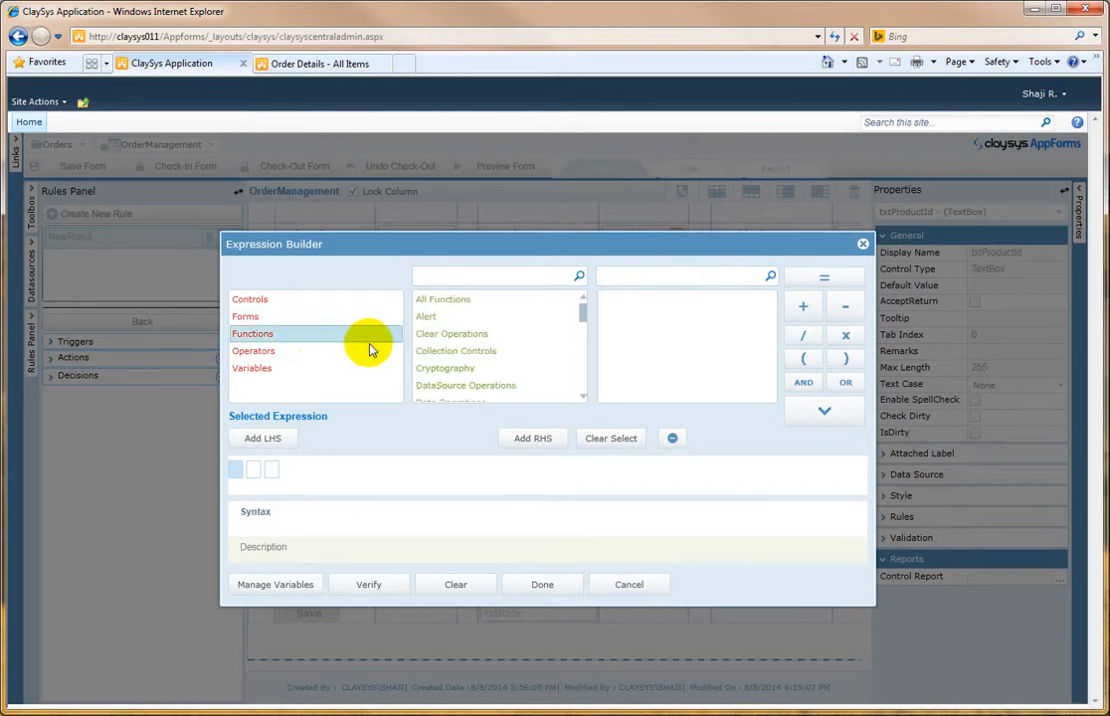
pyautogui.click(521, 279)
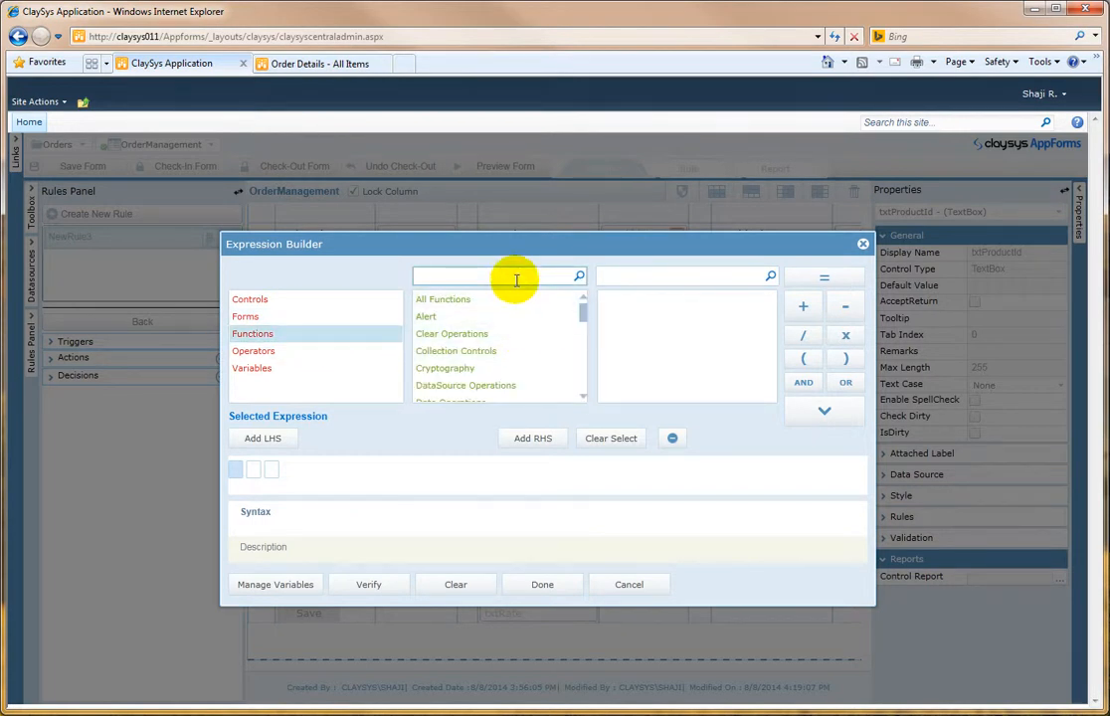
pyautogui.write('gr')
pyautogui.click(467, 316)
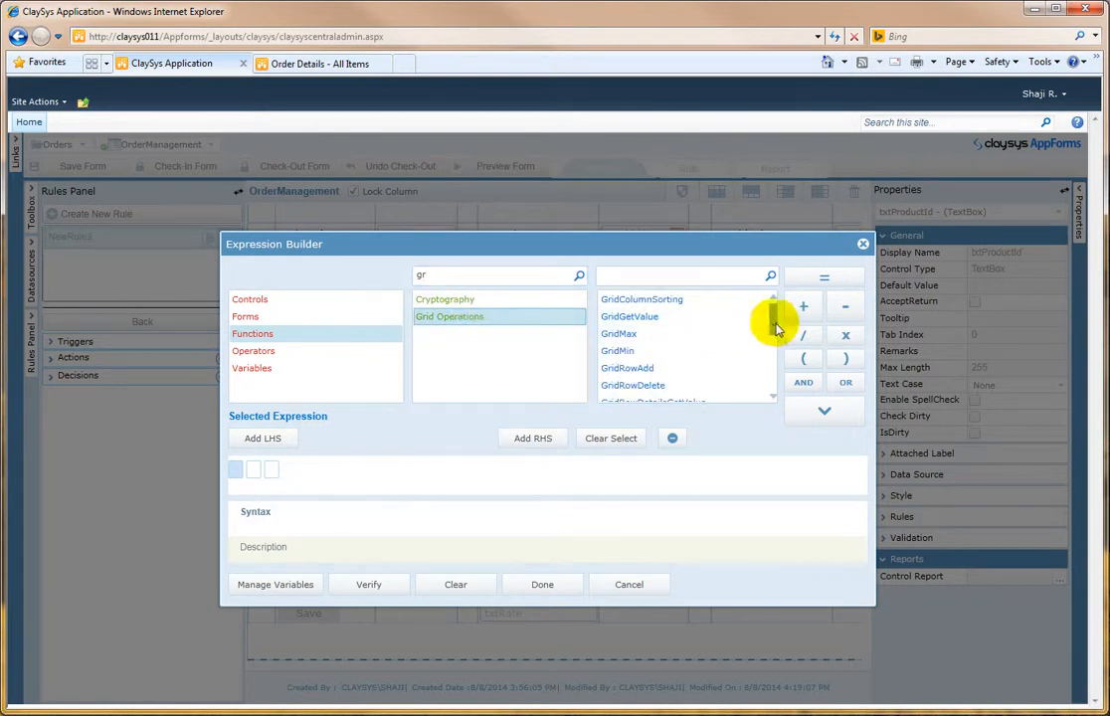
pyautogui.moveTo(770, 317); pyautogui.dragTo(774, 348)
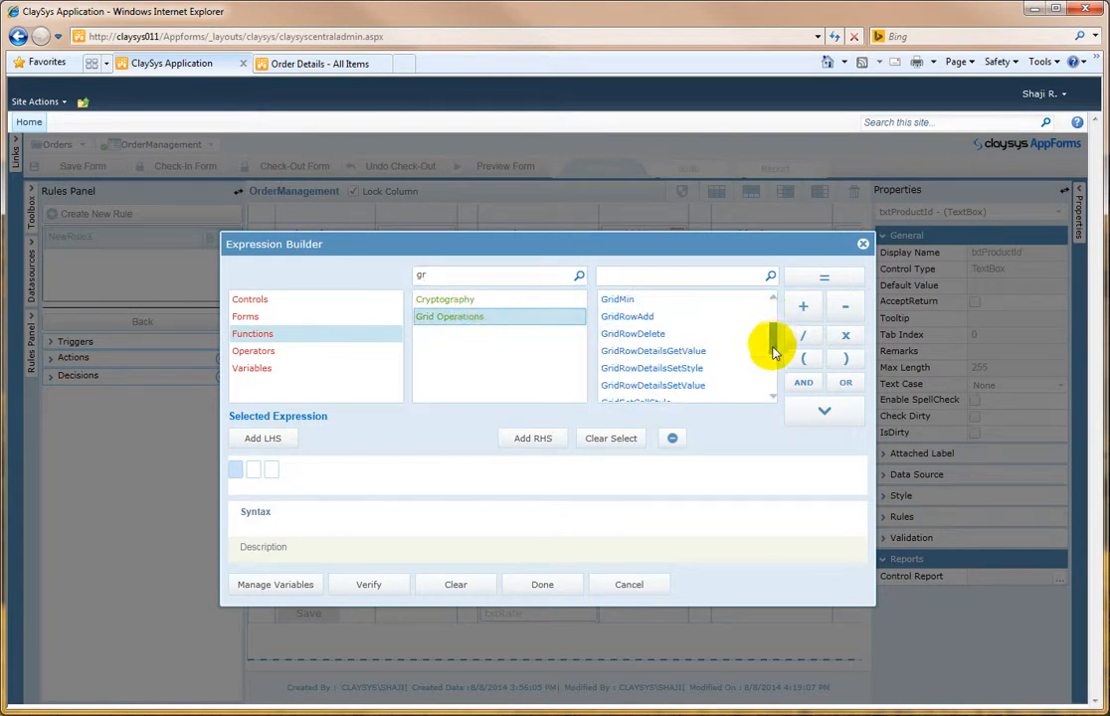
pyautogui.scroll(-1, 709, 358)
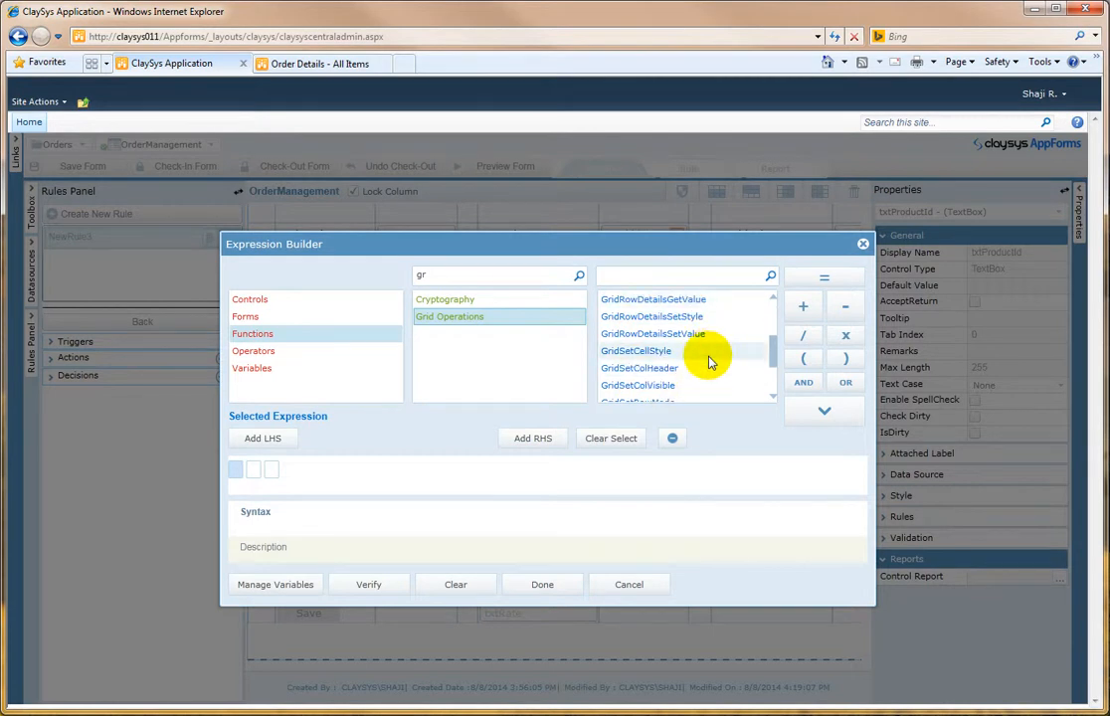
pyautogui.scroll(-1, 686, 382)
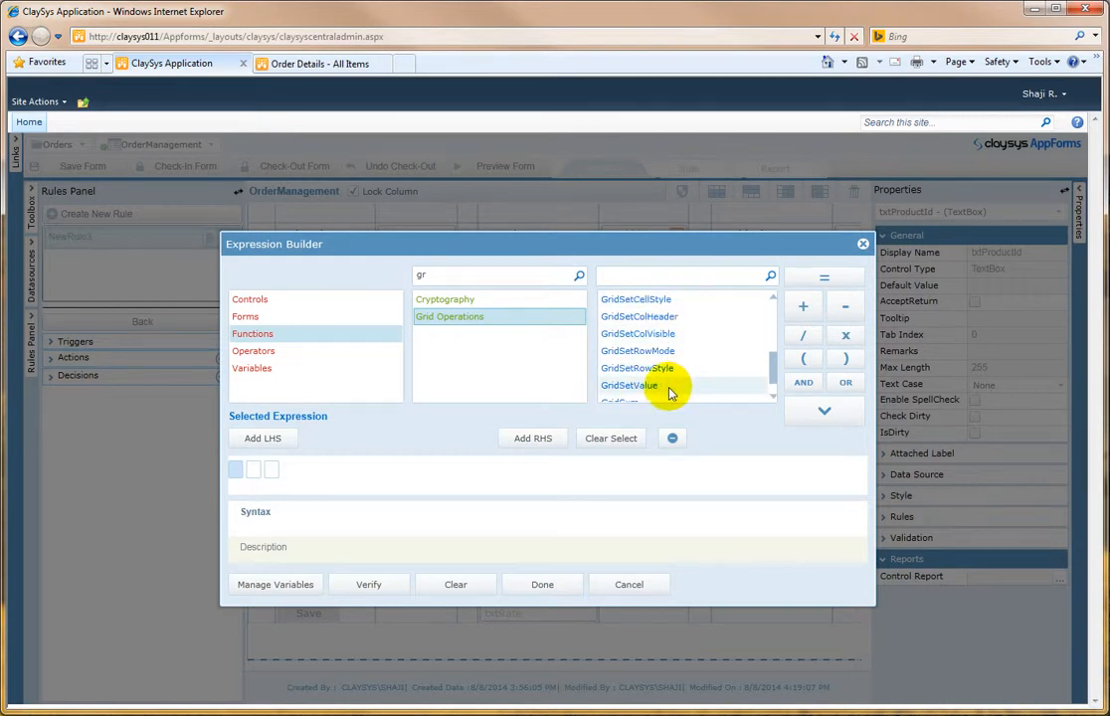
pyautogui.click(672, 387)
pyautogui.click(798, 412)
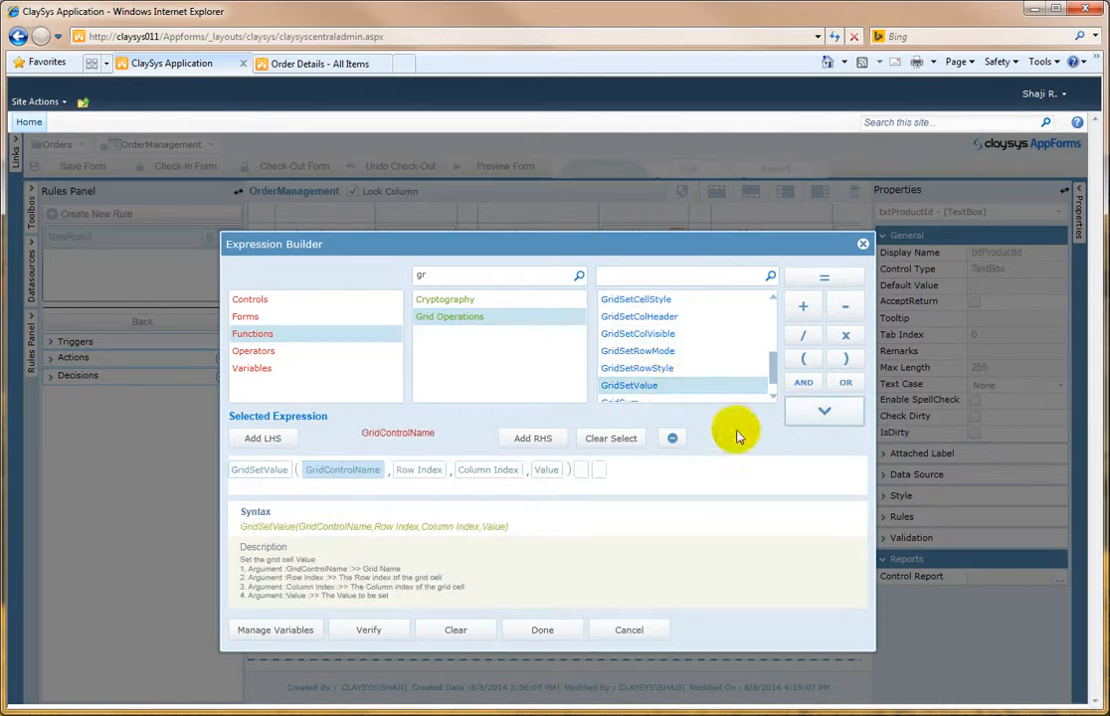
# Step: Fill GridSetValue's arguments with grid DynamicGrid29, row index DynamicGrid29.RowIndex and column index 3
pyautogui.click(286, 300)
pyautogui.click(463, 385)
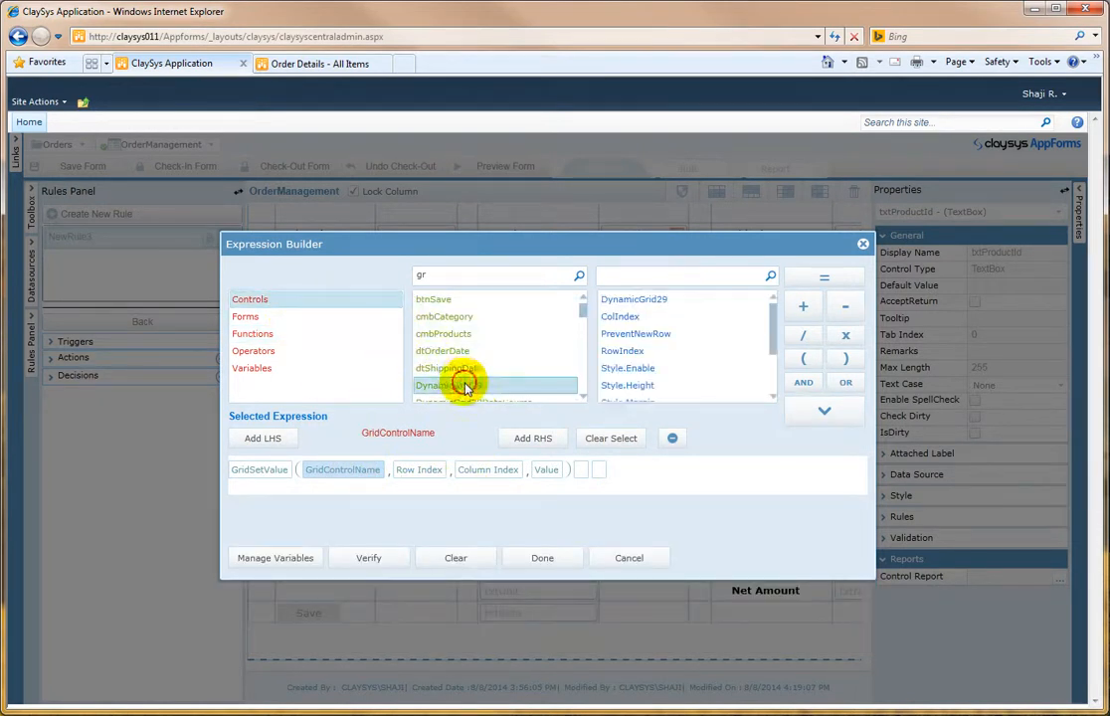
pyautogui.click(661, 300)
pyautogui.click(812, 409)
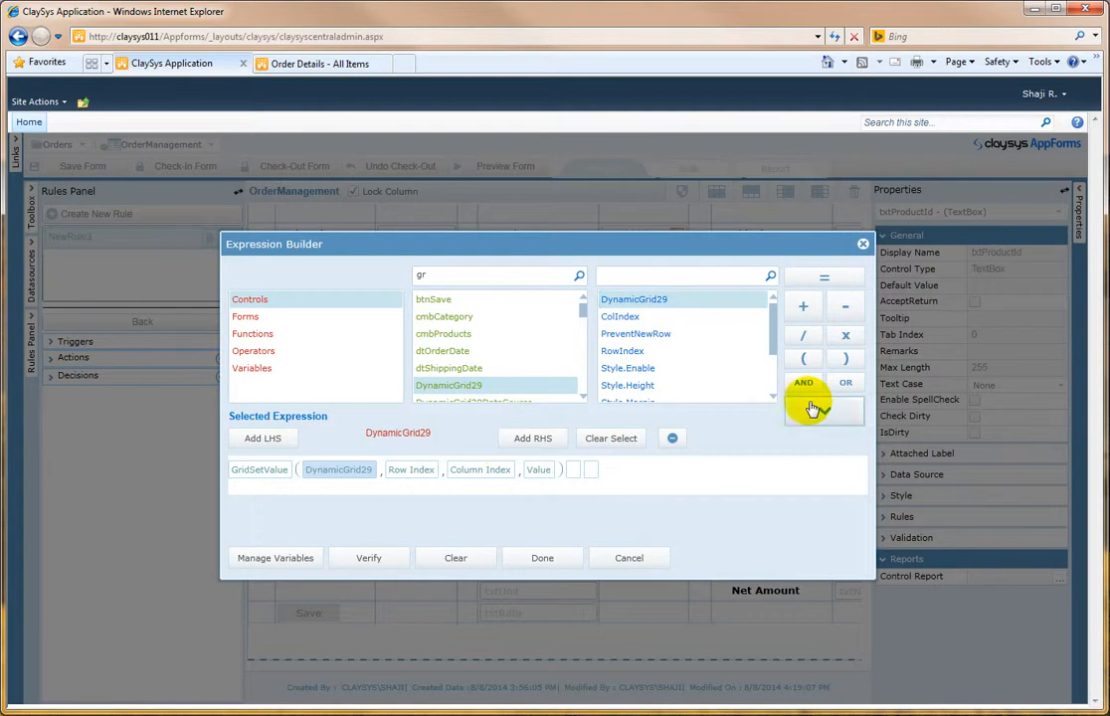
pyautogui.click(408, 470)
pyautogui.click(644, 352)
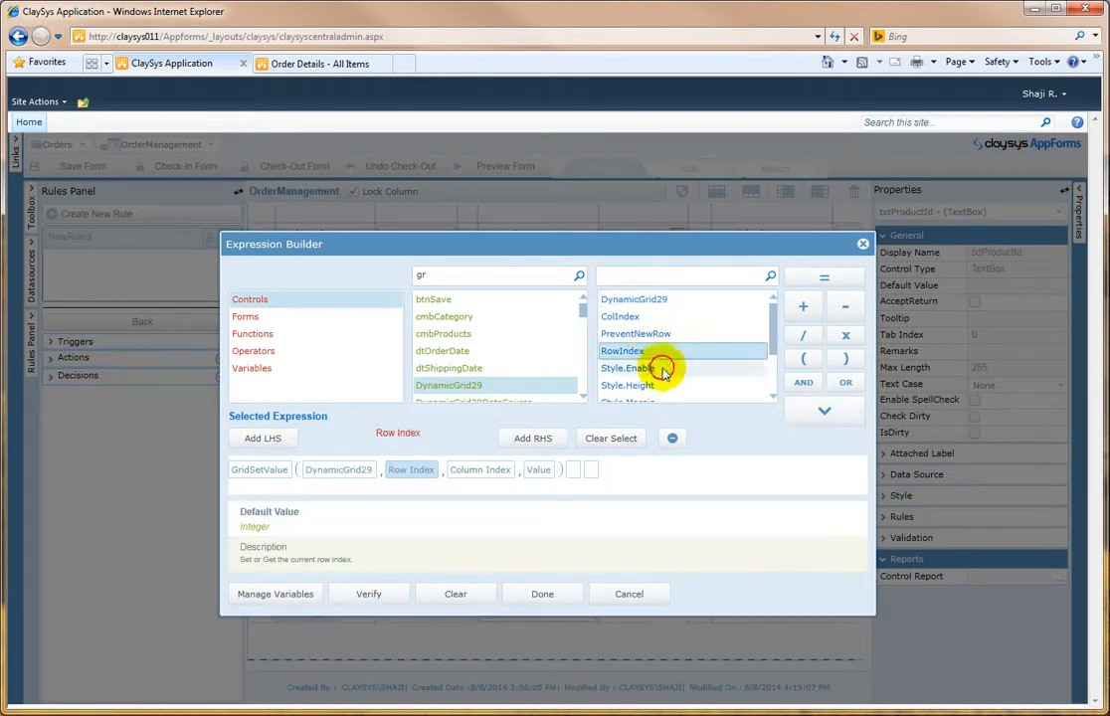
pyautogui.click(818, 410)
pyautogui.click(563, 470)
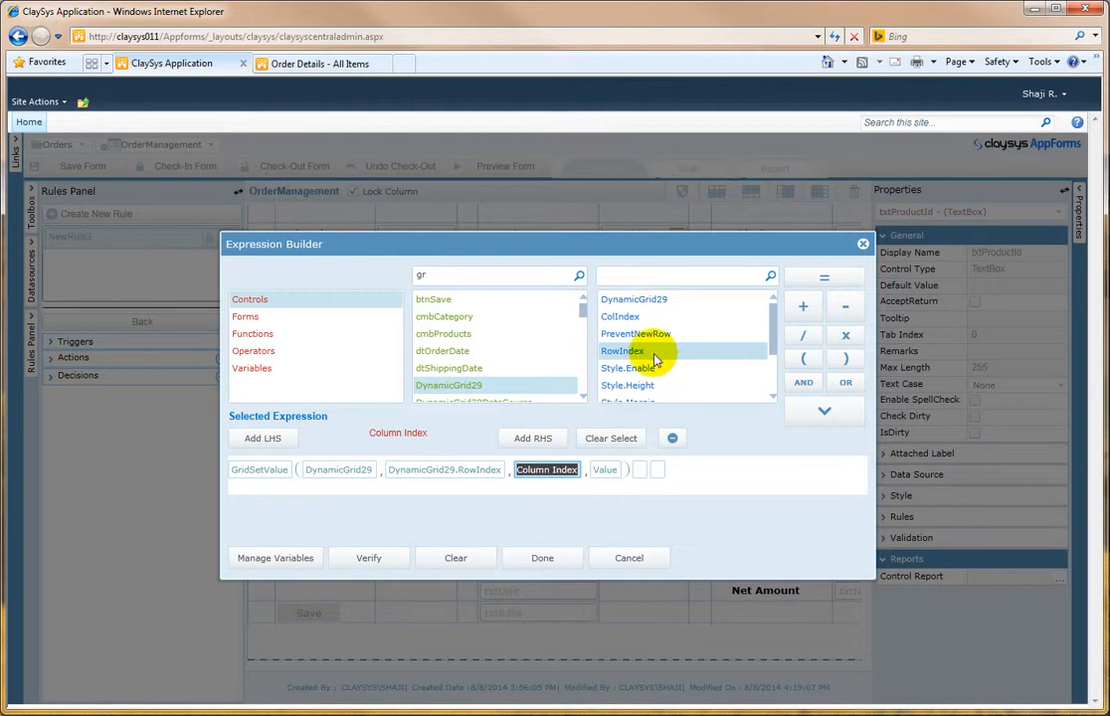
pyautogui.write('3')
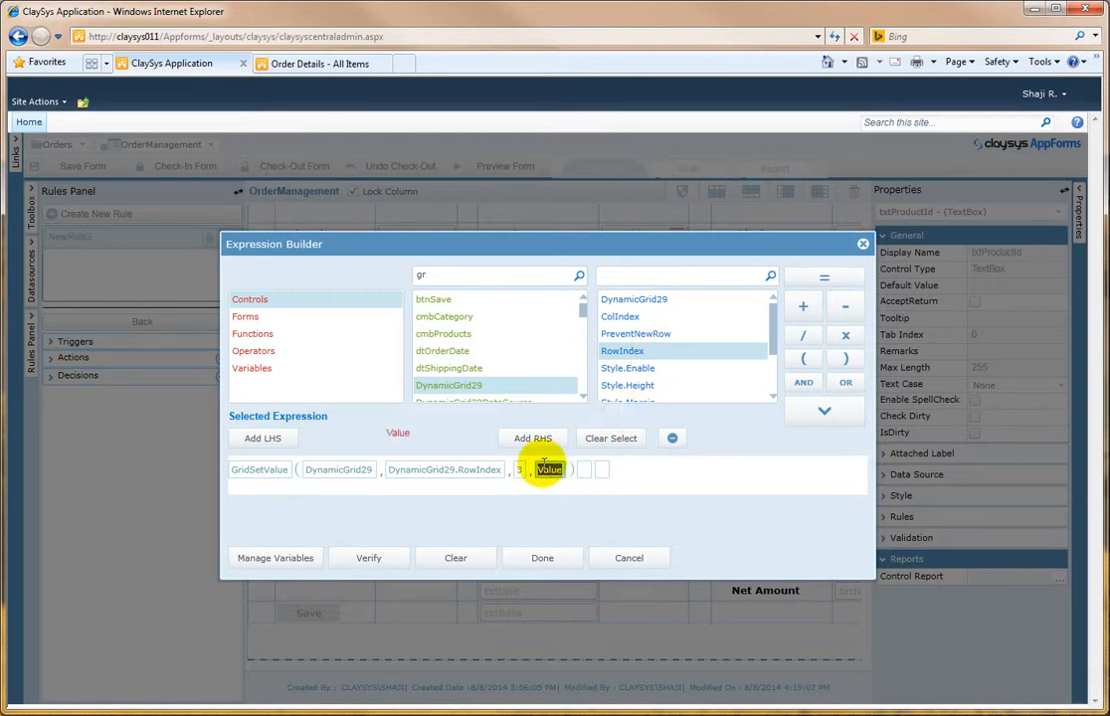
pyautogui.write('txtun')
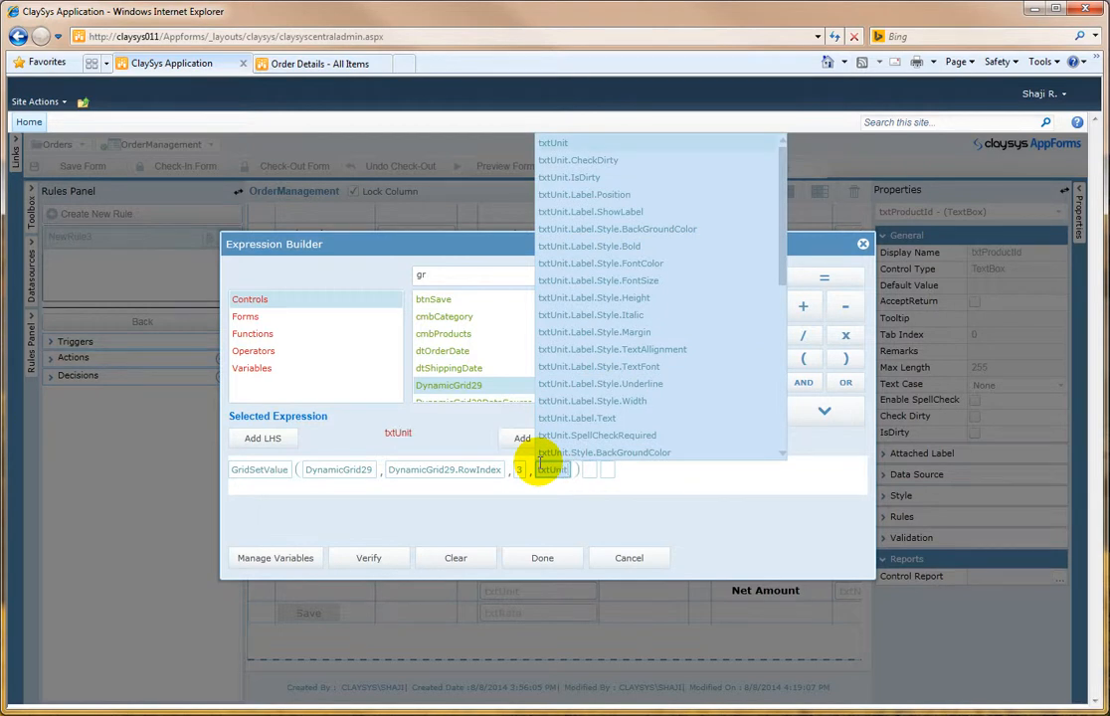
pyautogui.write('.v')
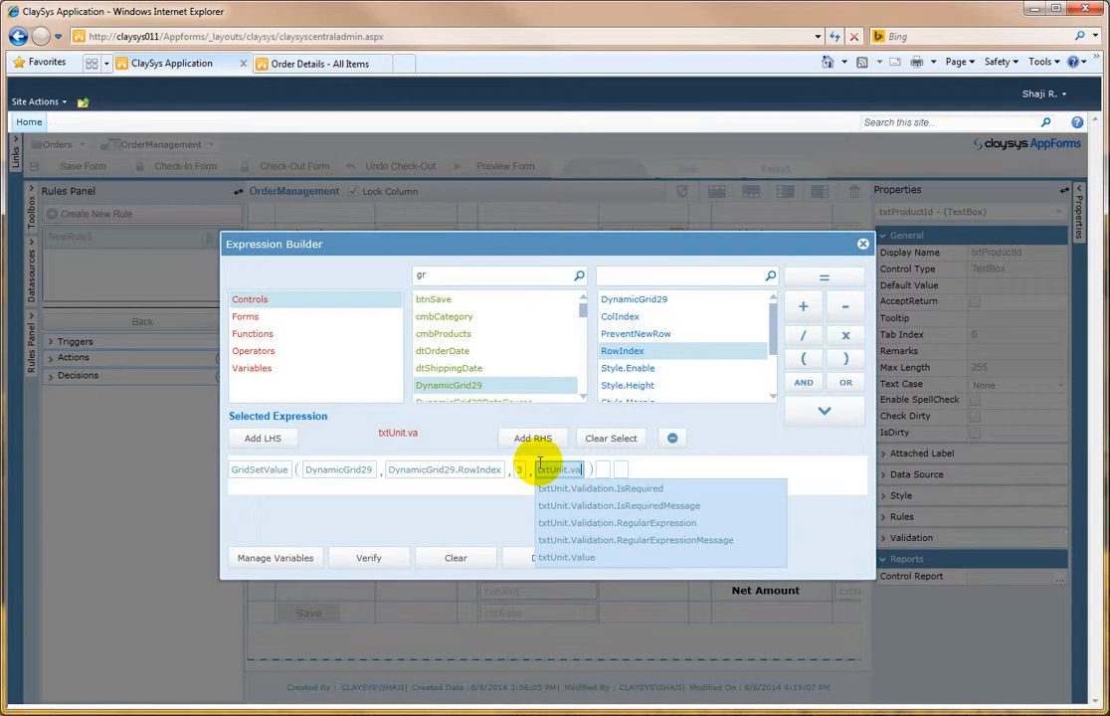
pyautogui.write('a')
# Step: Set GridSetValue's value argument to txtUnit.Value and finish the action
pyautogui.click(575, 556)
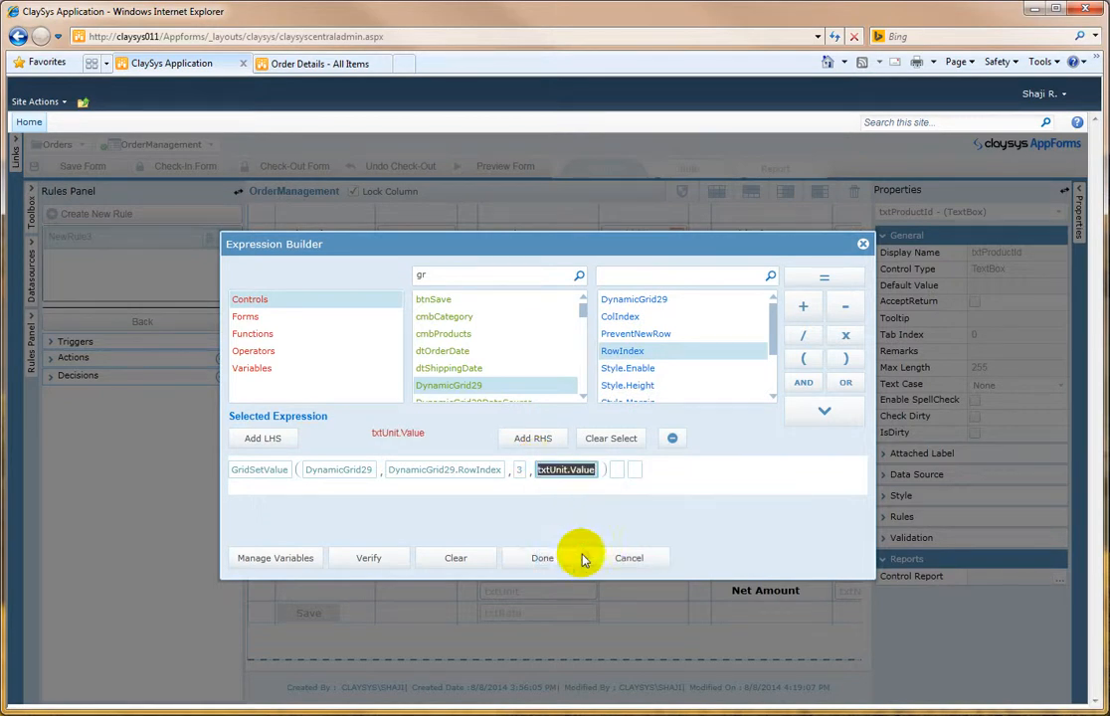
pyautogui.click(572, 469)
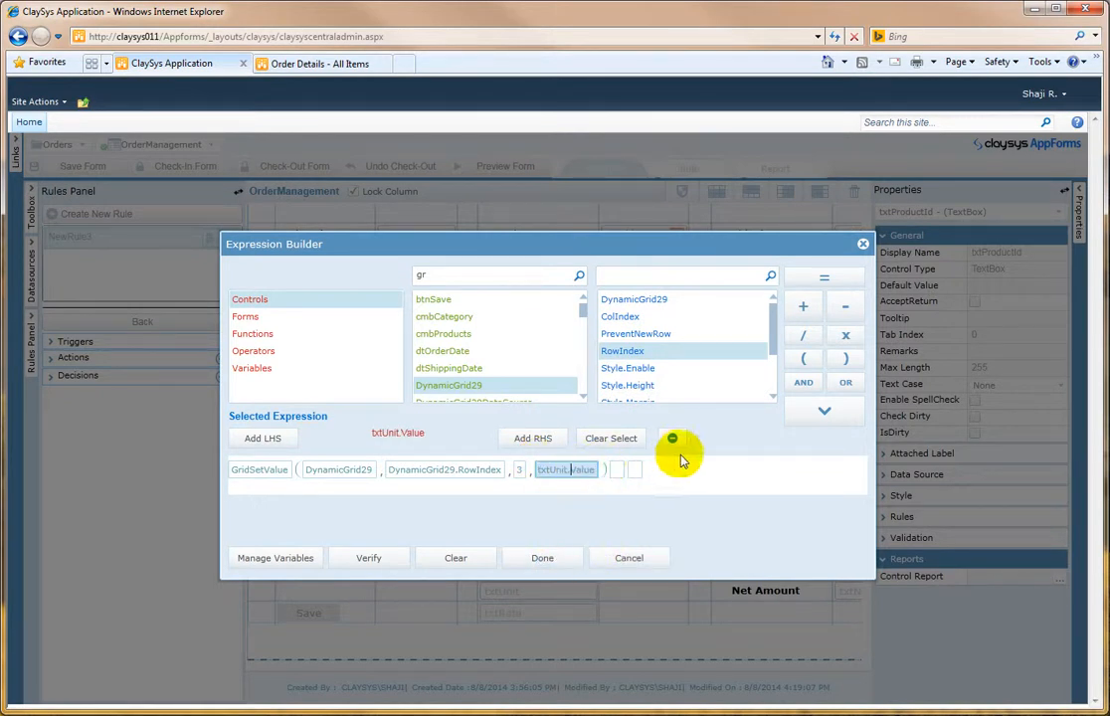
pyautogui.click(553, 560)
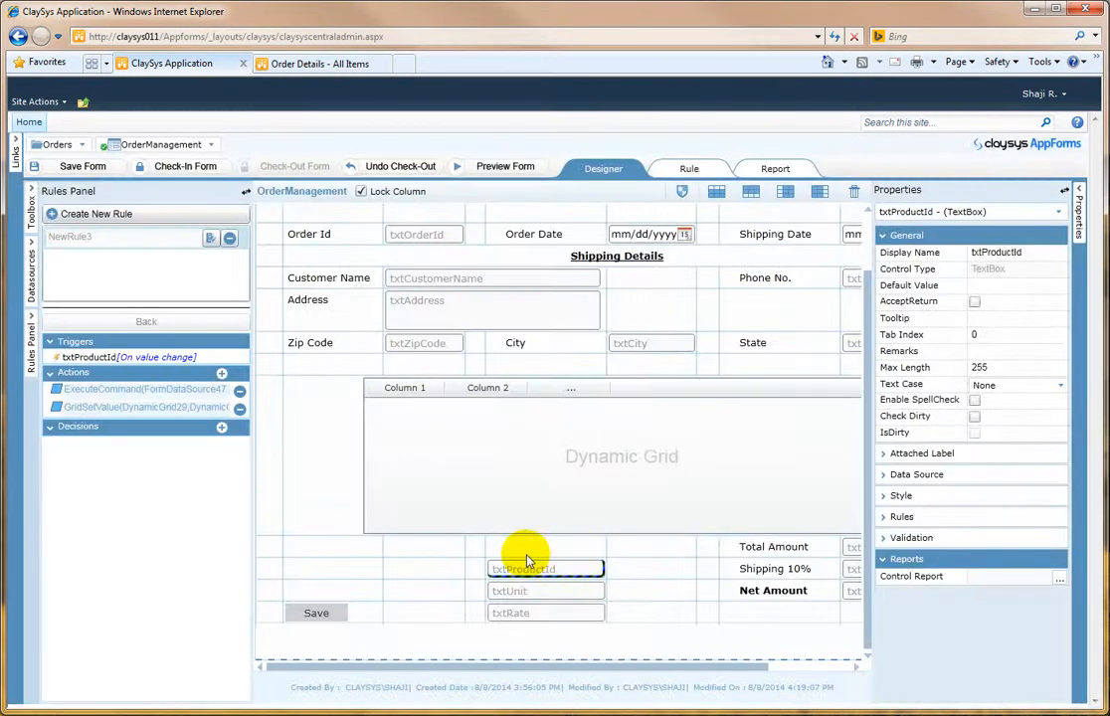
# Step: Add another action to the rule and insert the GridSetValue function from Grid Operations
pyautogui.click(222, 376)
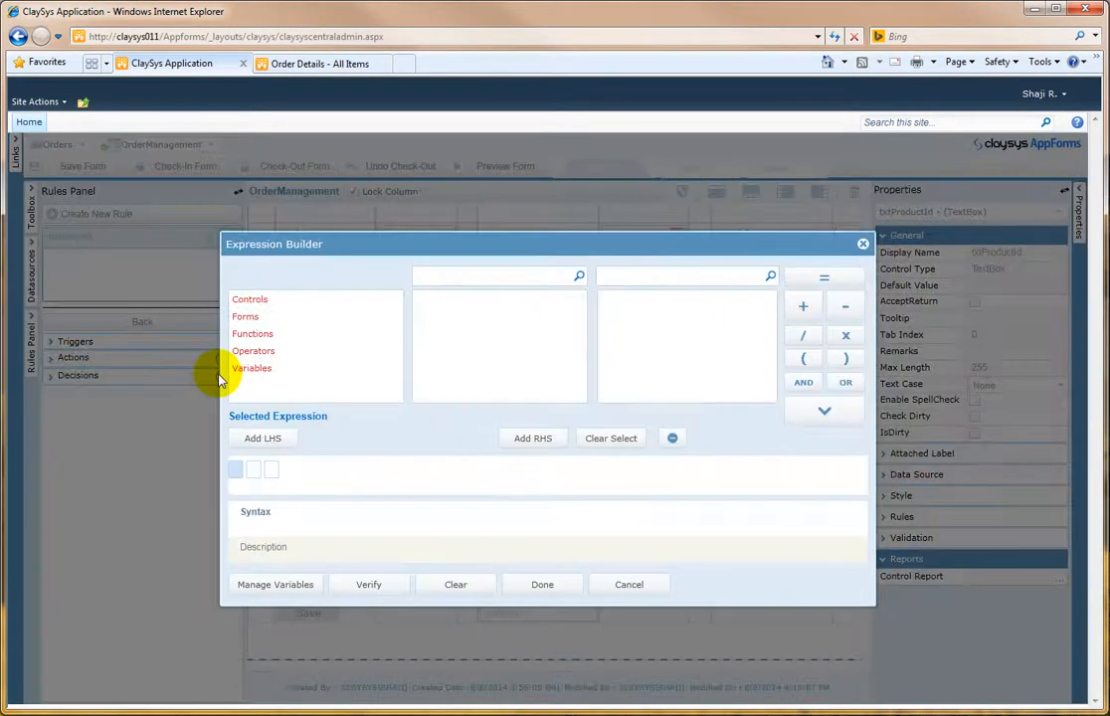
pyautogui.click(274, 300)
pyautogui.click(270, 351)
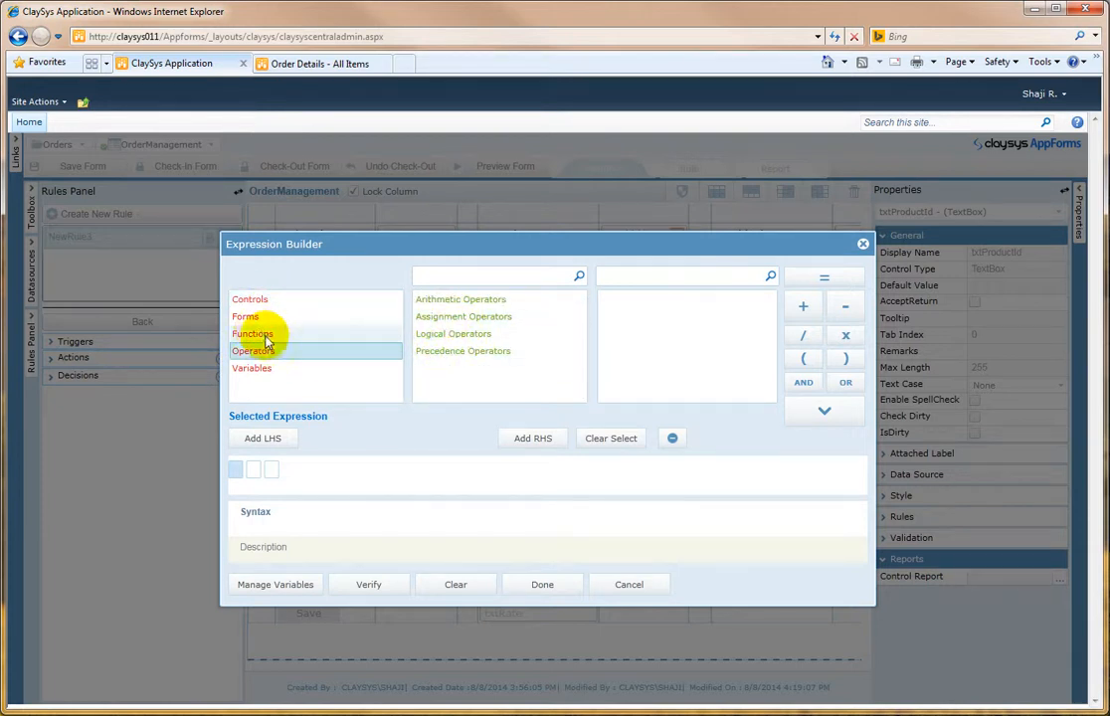
pyautogui.click(260, 334)
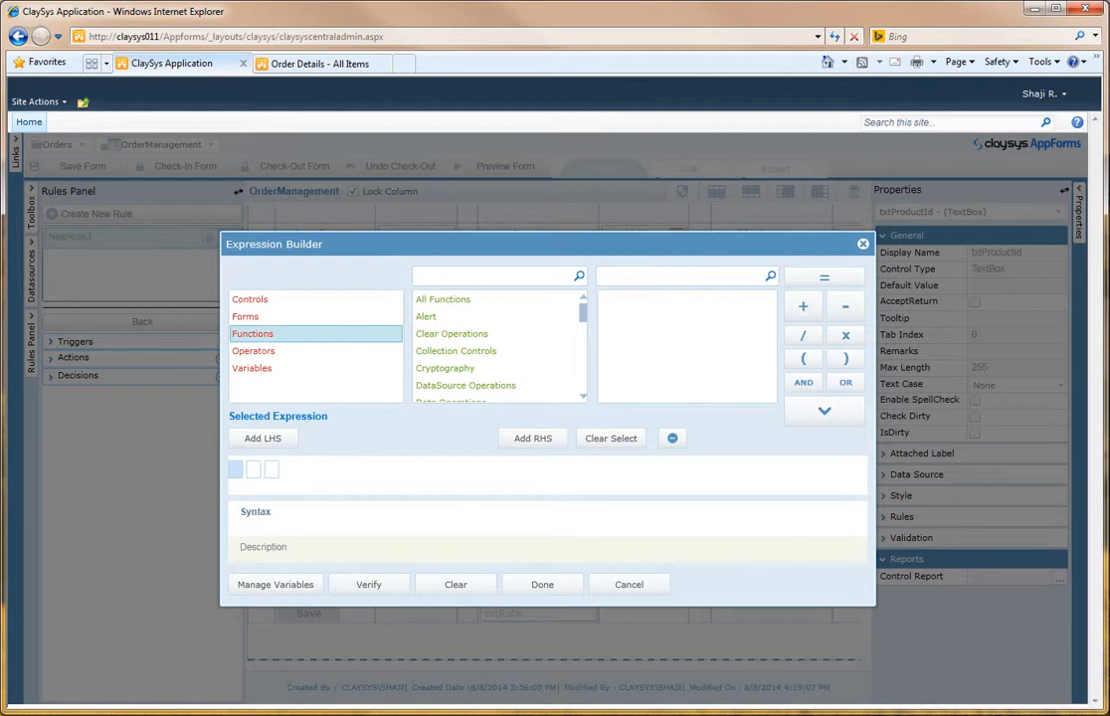
pyautogui.click(449, 280)
pyautogui.write('gr')
pyautogui.click(466, 317)
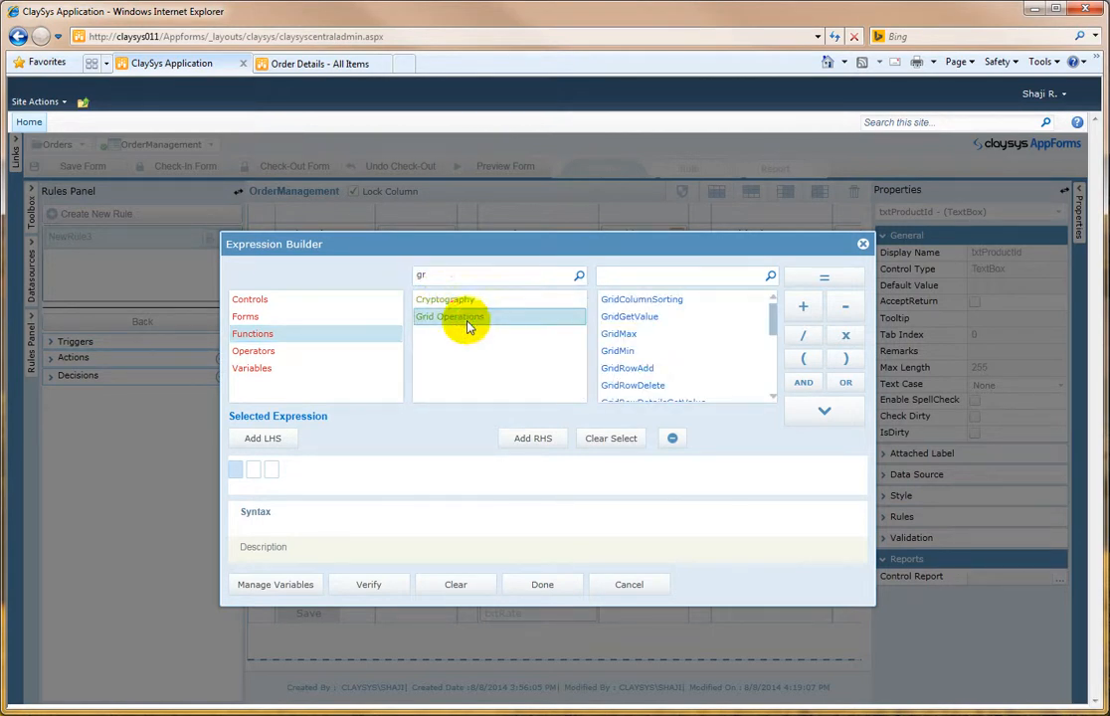
pyautogui.moveTo(775, 340); pyautogui.dragTo(772, 386)
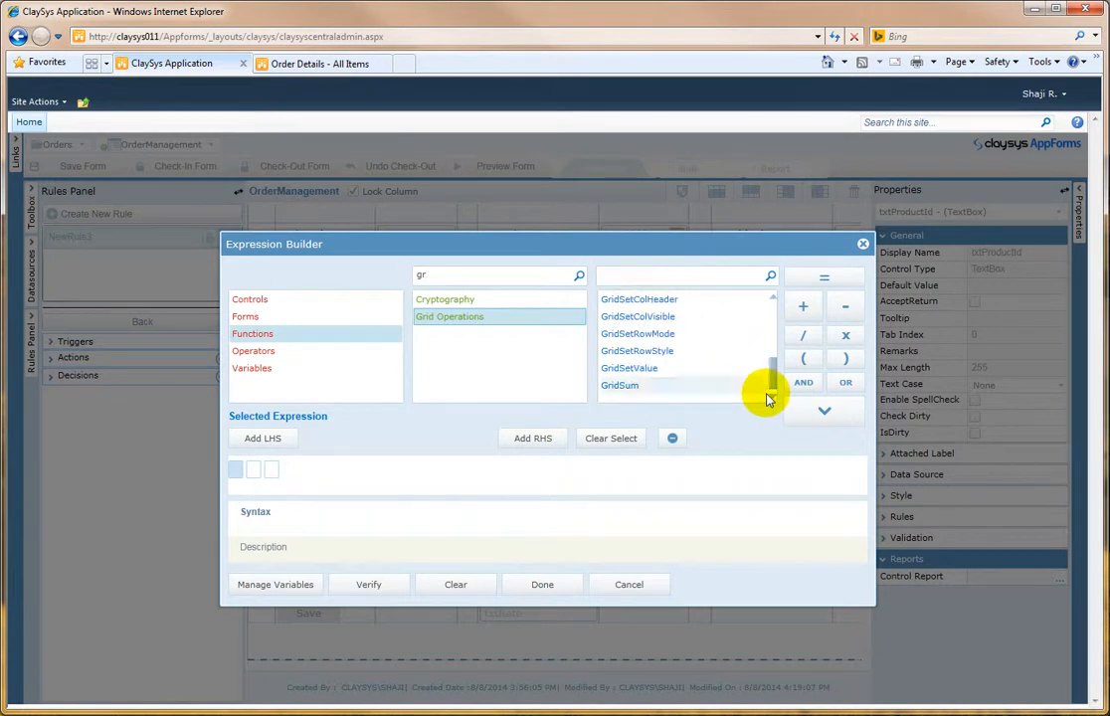
pyautogui.click(666, 369)
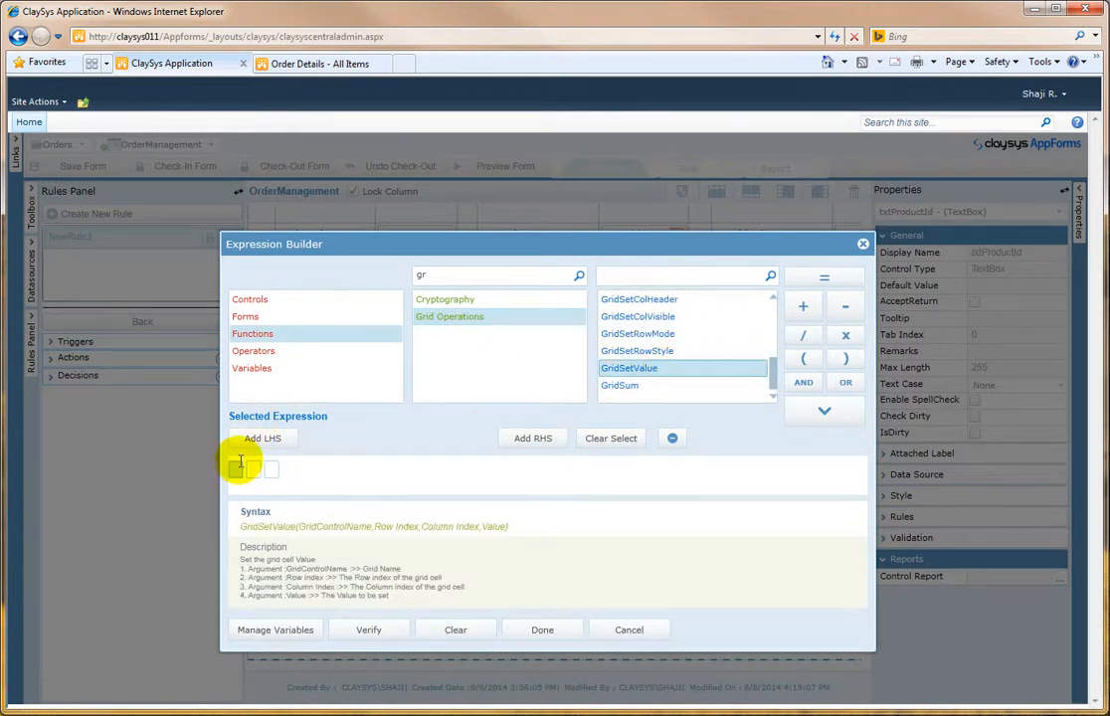
pyautogui.click(835, 416)
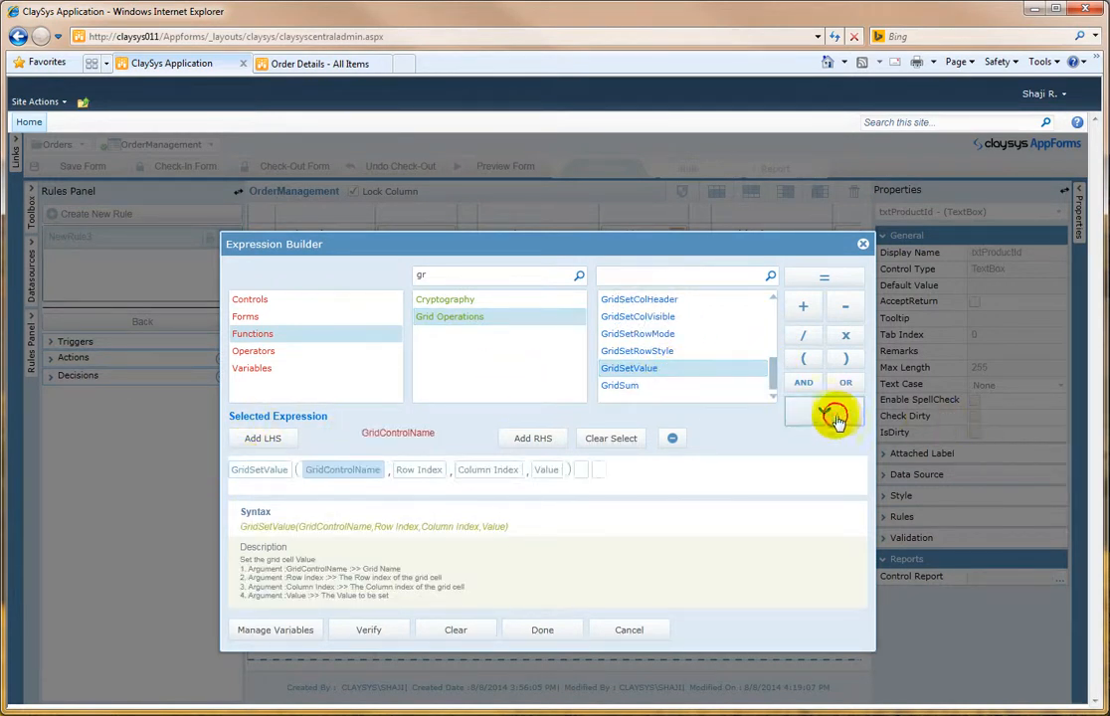
# Step: Fill the new GridSetValue's arguments with grid DynamicGrid29, row index DynamicGrid29.RowIndex and column index 4
pyautogui.click(283, 300)
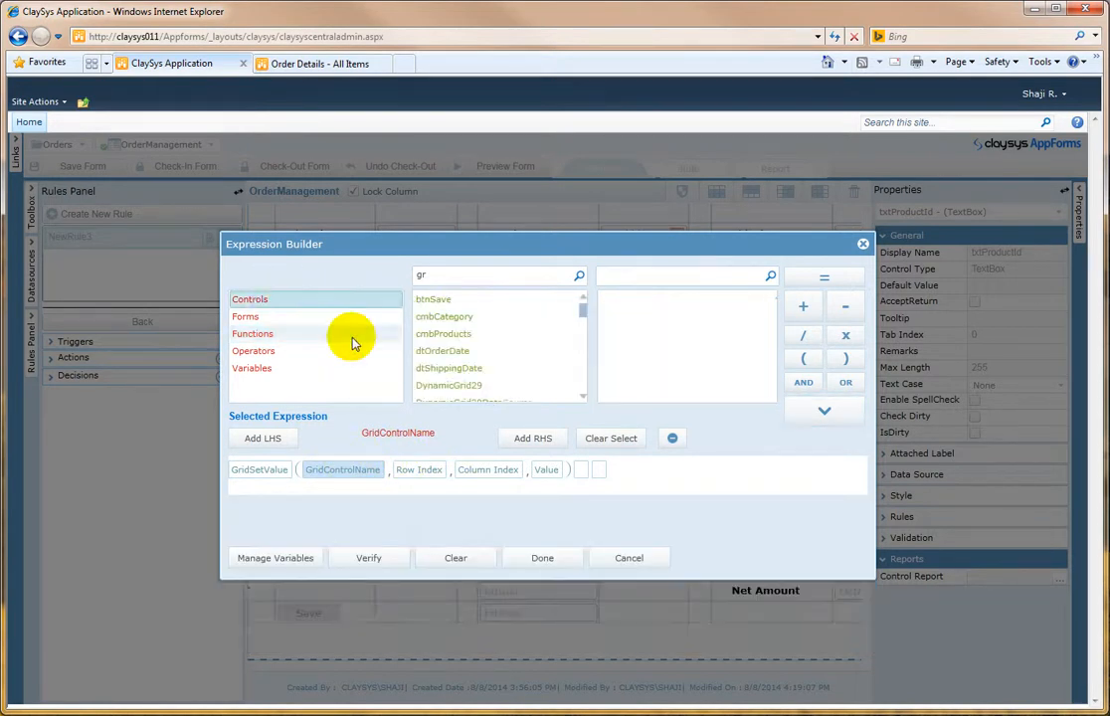
pyautogui.click(477, 385)
pyautogui.click(660, 300)
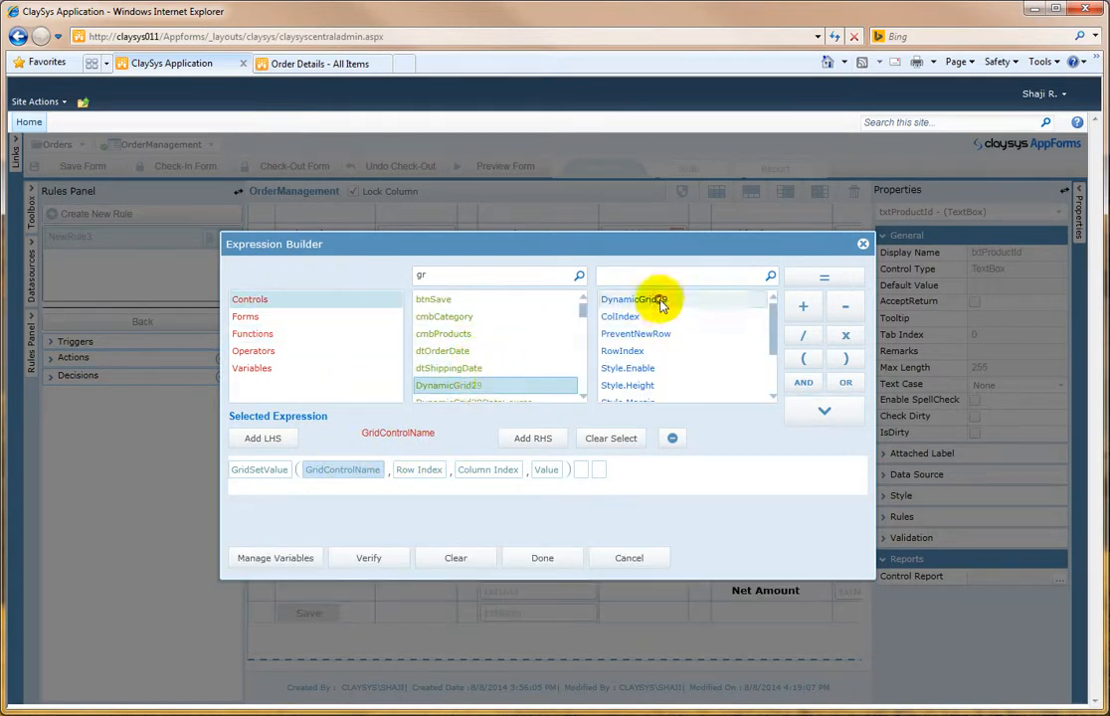
pyautogui.click(840, 411)
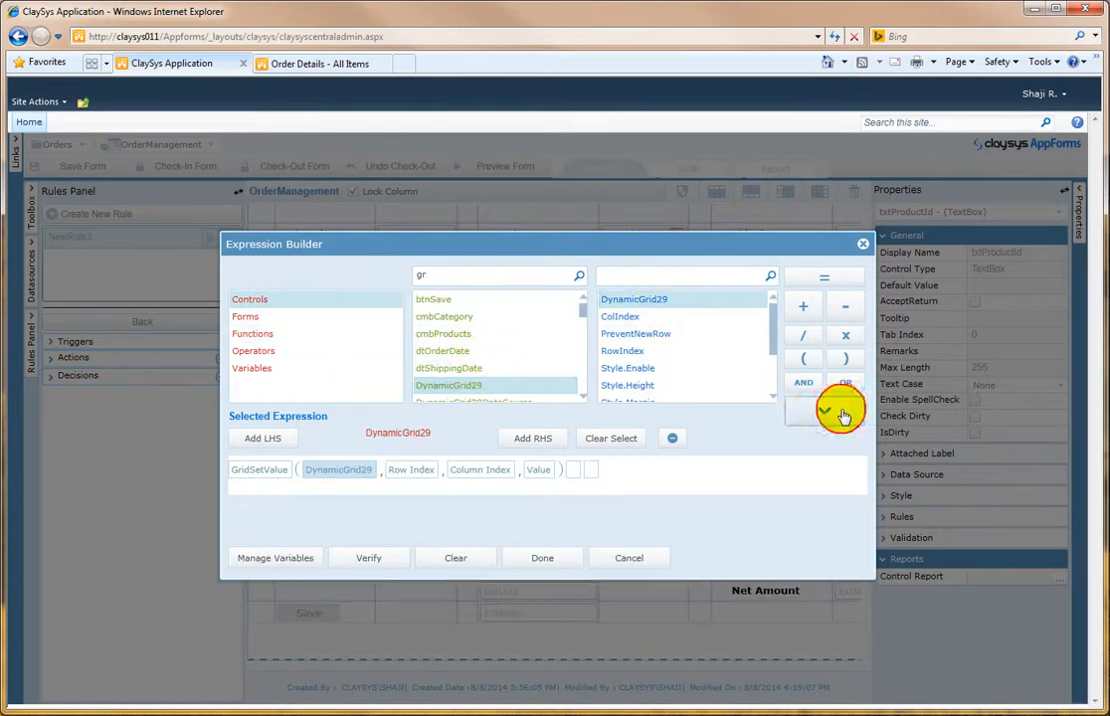
pyautogui.click(411, 470)
pyautogui.click(623, 351)
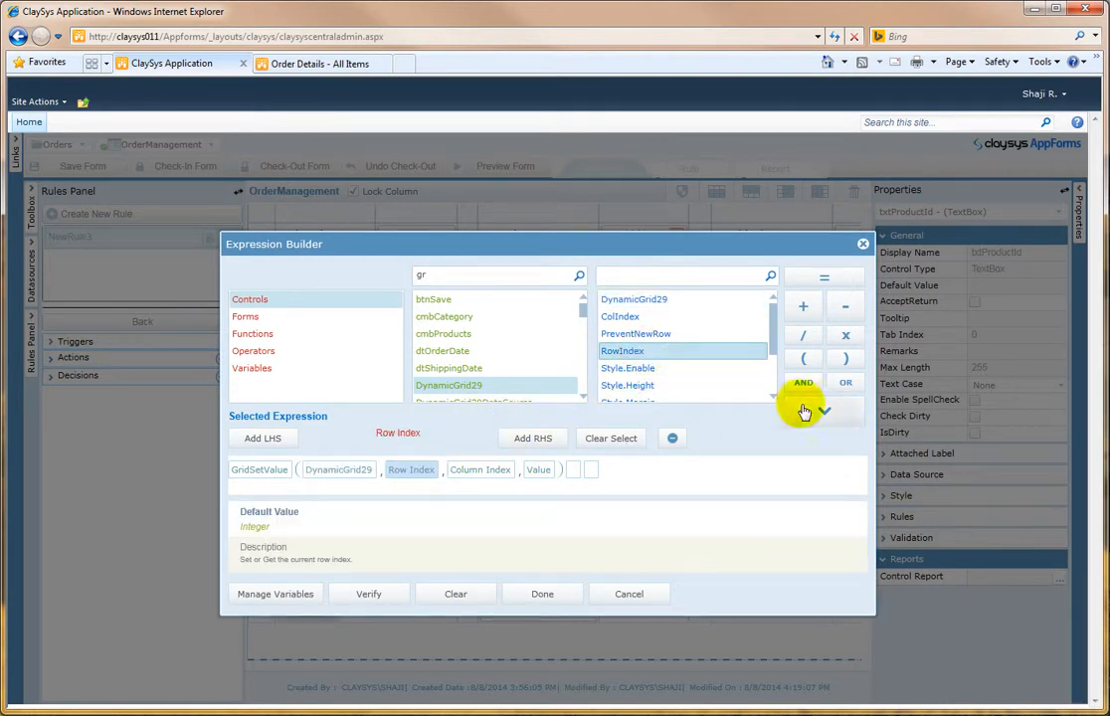
pyautogui.click(822, 410)
pyautogui.click(546, 470)
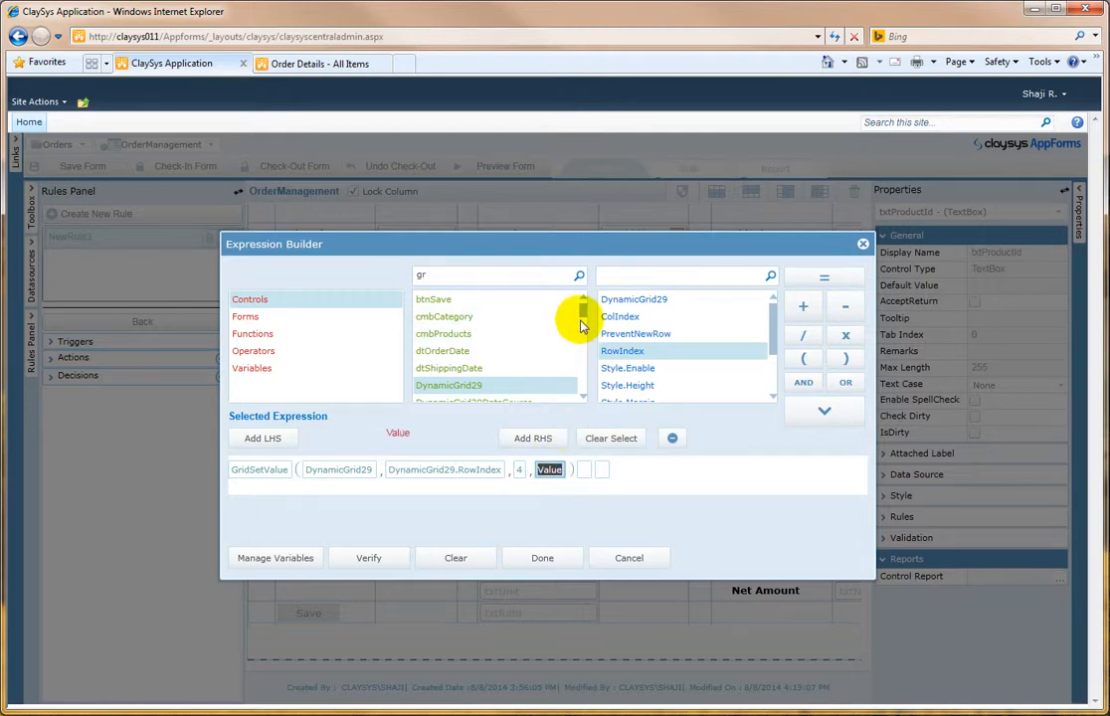
# Step: Set the second GridSetValue's value argument to txtRate.Value and finish the action
pyautogui.click(518, 277)
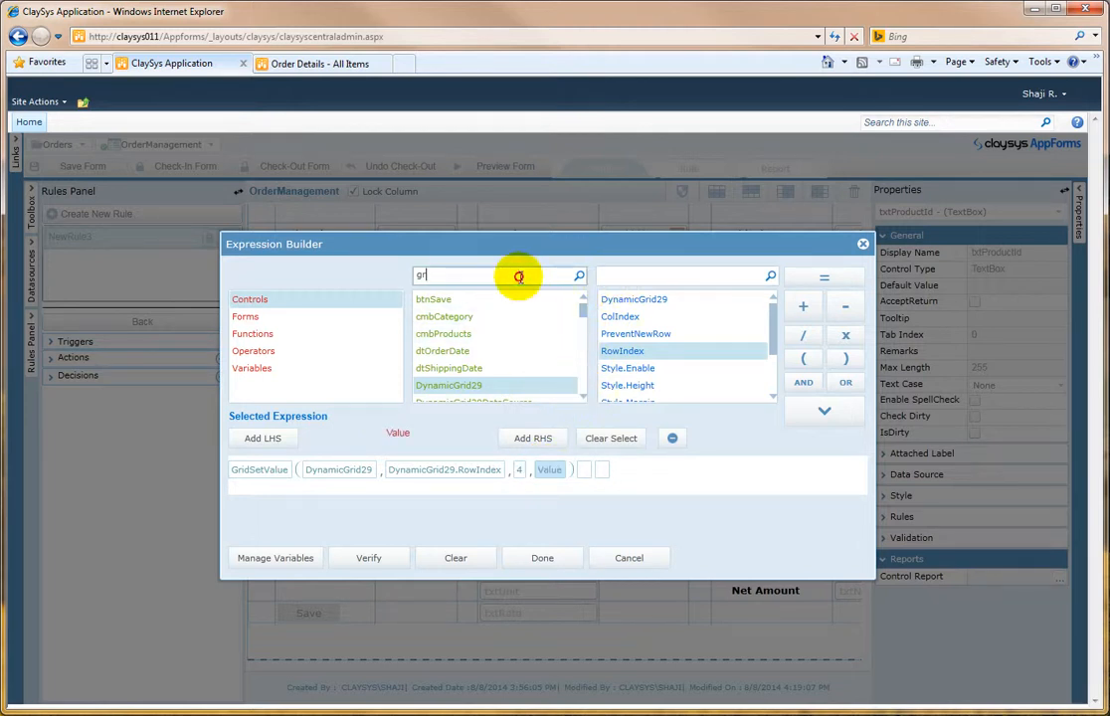
pyautogui.write('txtr')
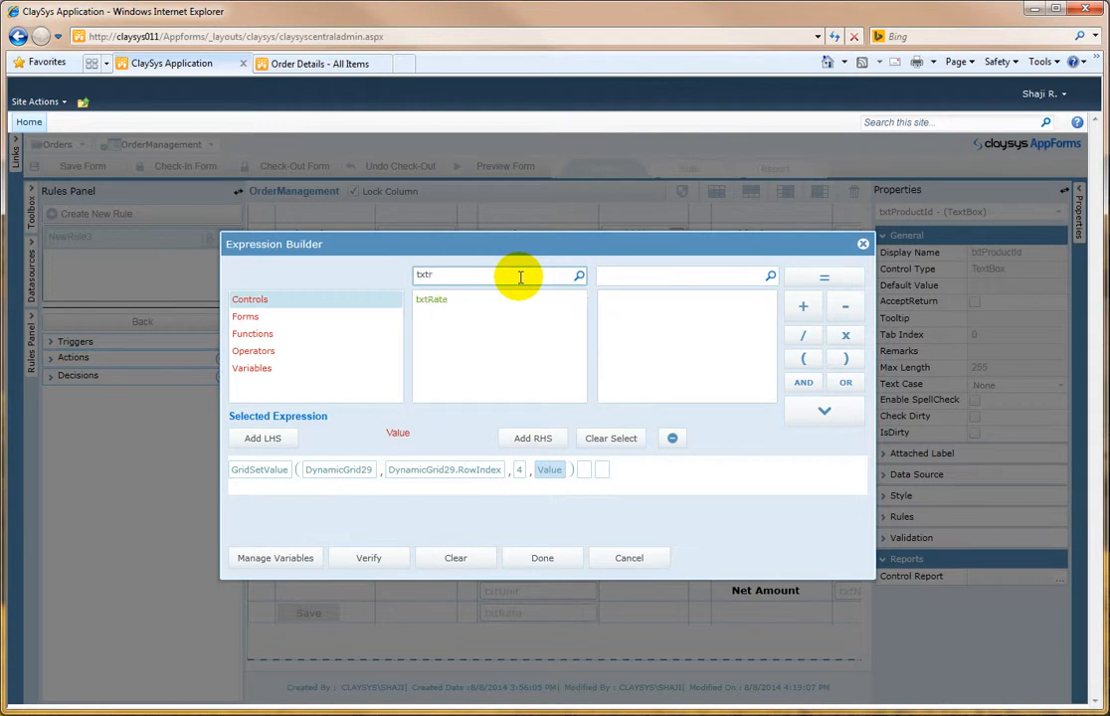
pyautogui.click(508, 298)
pyautogui.click(608, 316)
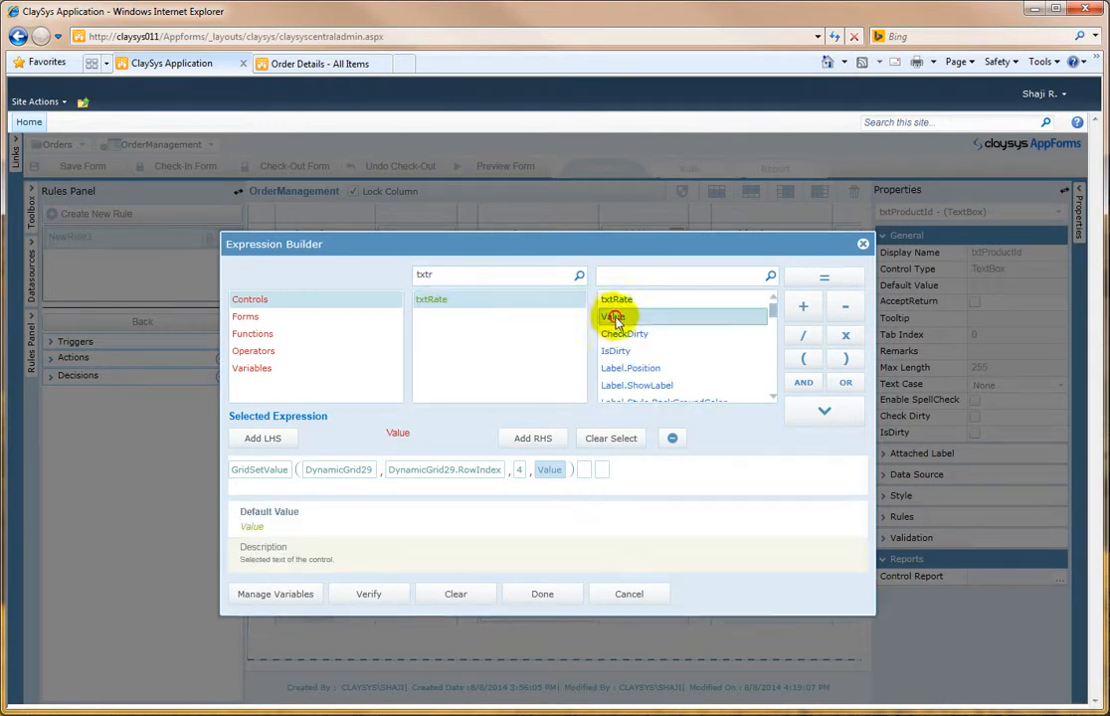
pyautogui.click(828, 413)
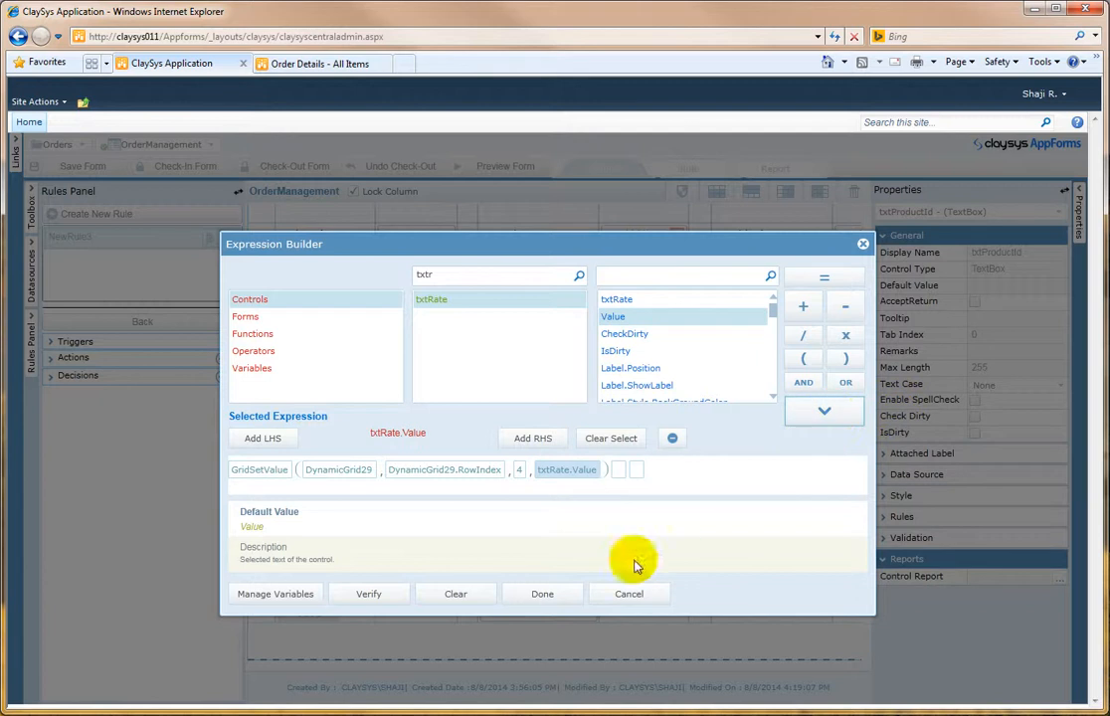
pyautogui.click(549, 594)
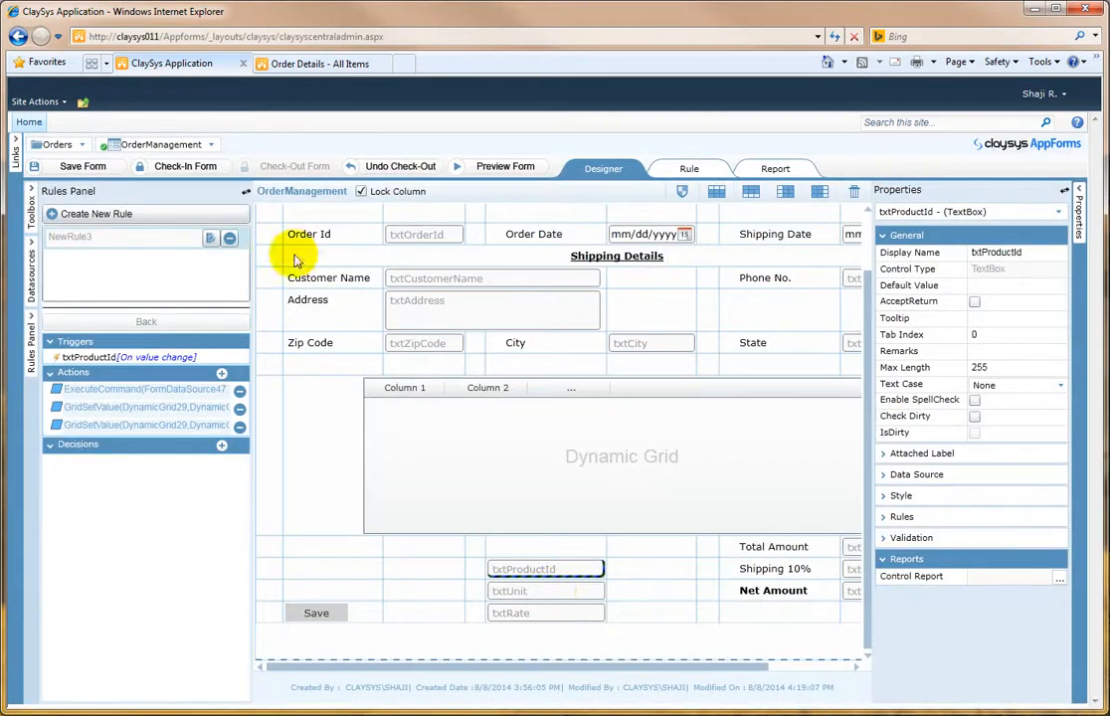
# Step: Save the form, preview it, and choose Dairy Products and Geitost in the grid's first row
pyautogui.click(85, 166)
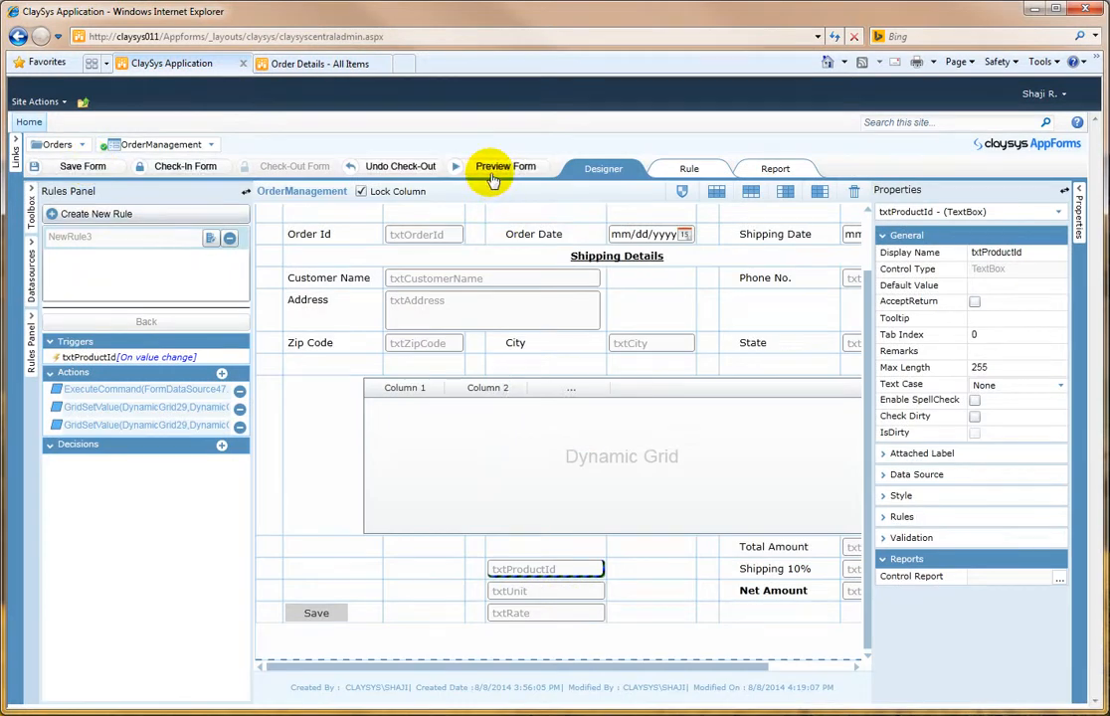
pyautogui.click(494, 178)
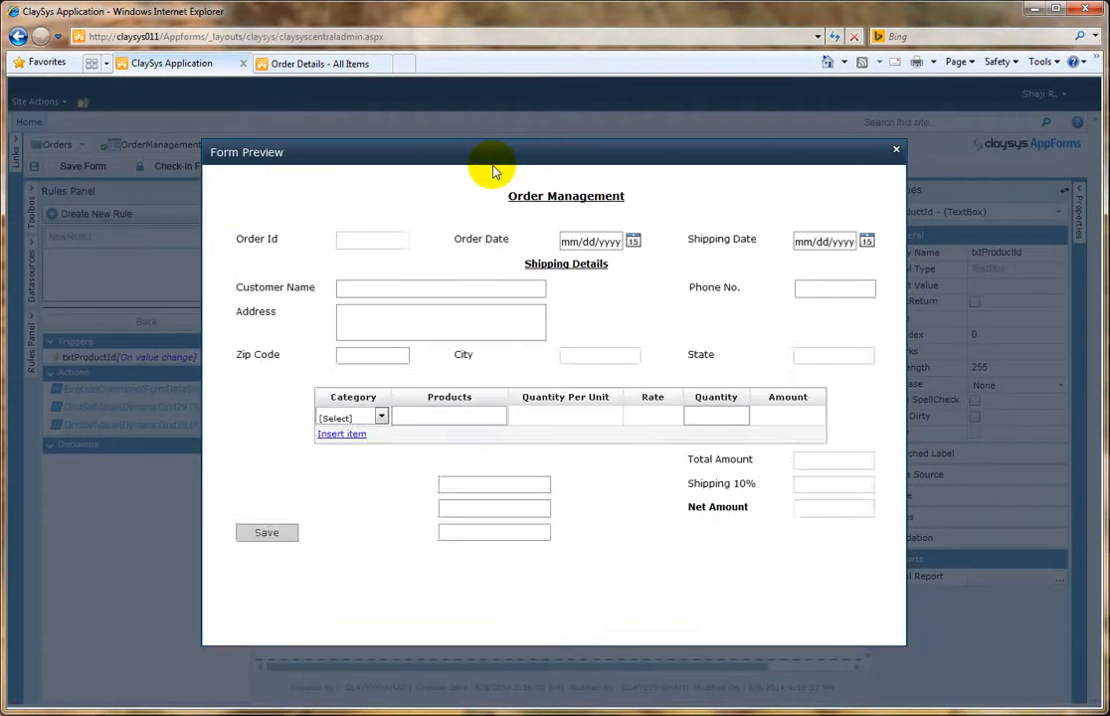
pyautogui.click(381, 417)
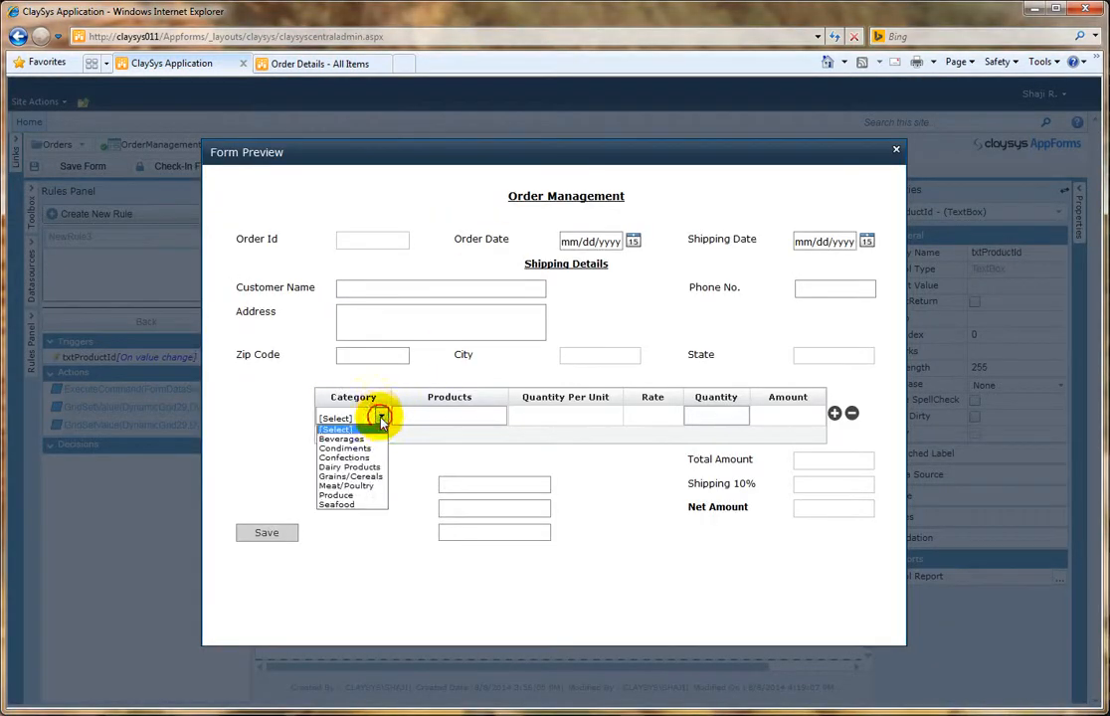
pyautogui.click(366, 466)
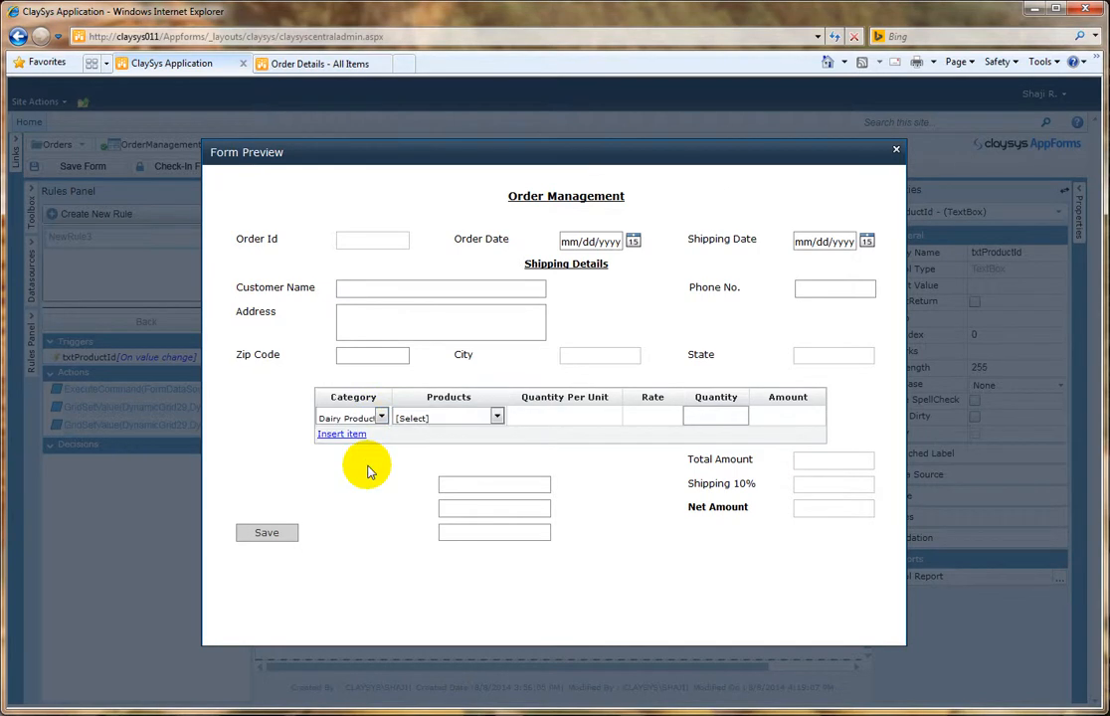
pyautogui.click(462, 418)
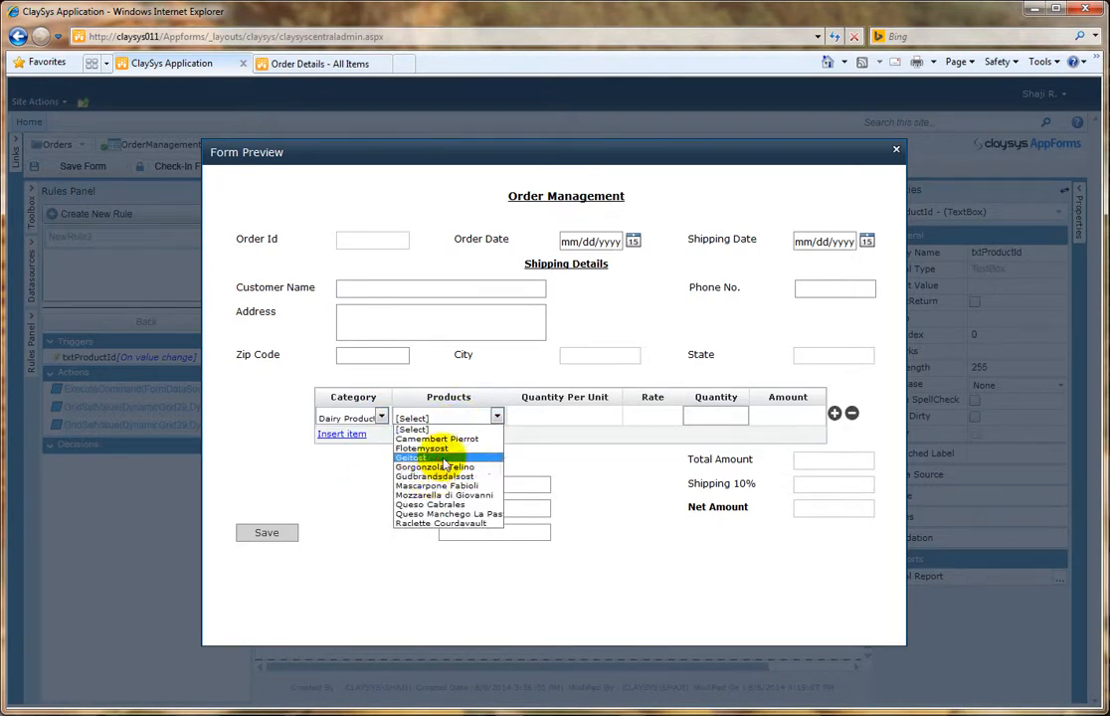
pyautogui.click(444, 458)
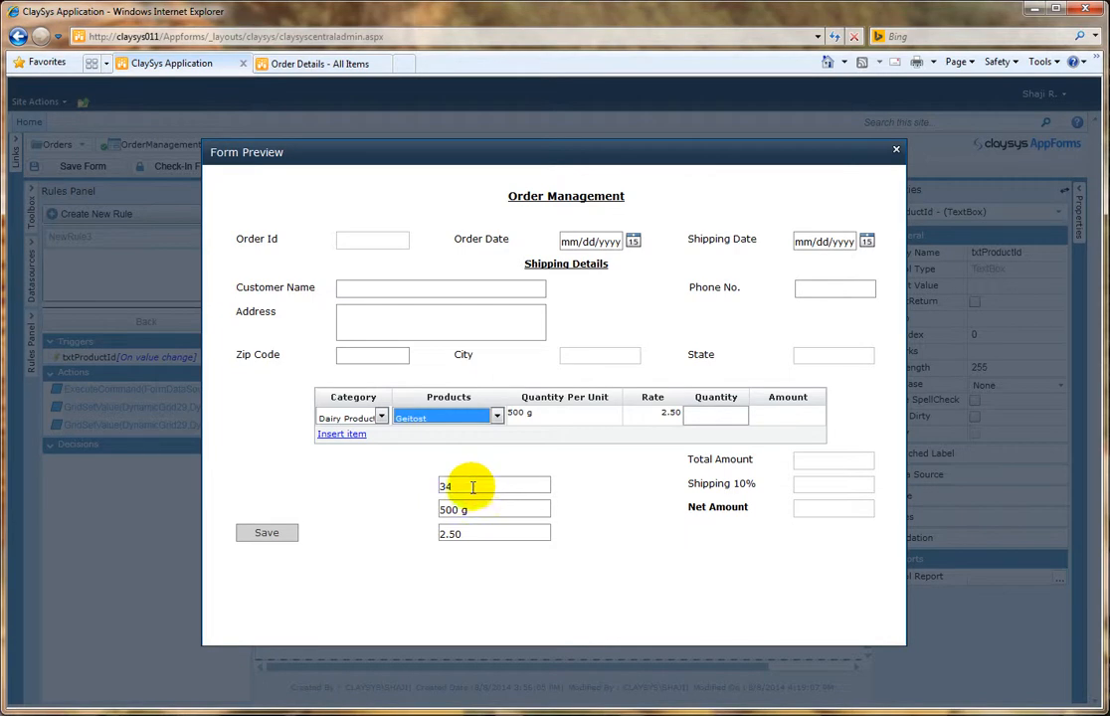
# Step: Check the unit and rate filled into the grid row and text boxes, and close the preview
pyautogui.moveTo(508, 511); pyautogui.dragTo(437, 519)
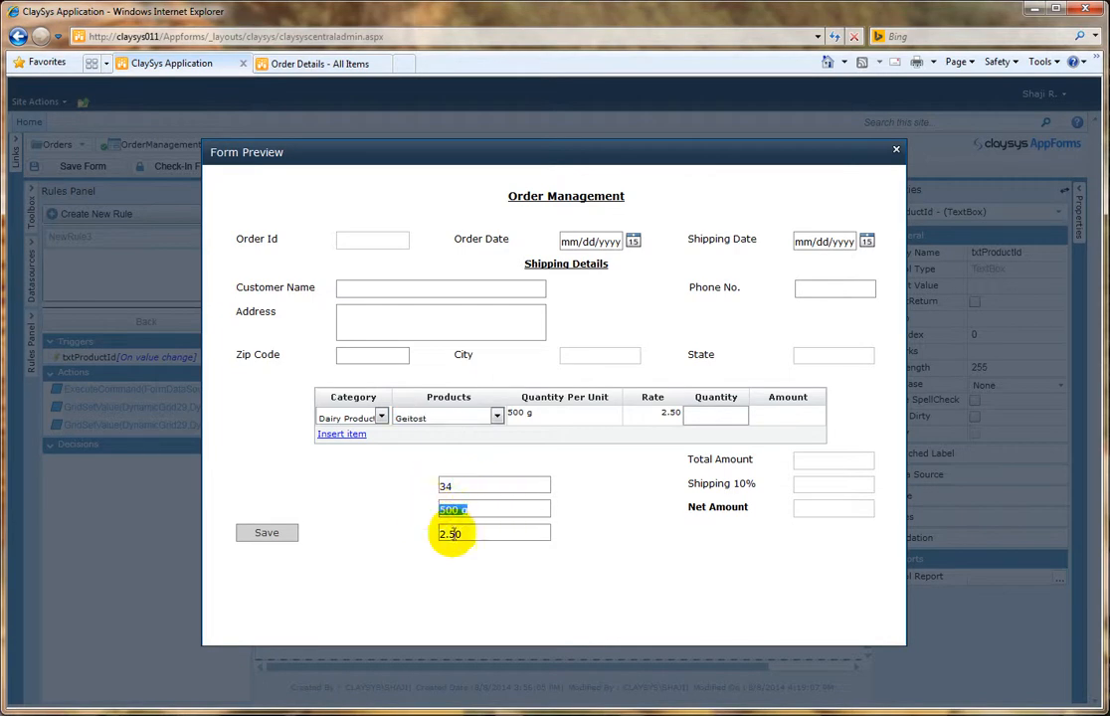
pyautogui.moveTo(559, 423)
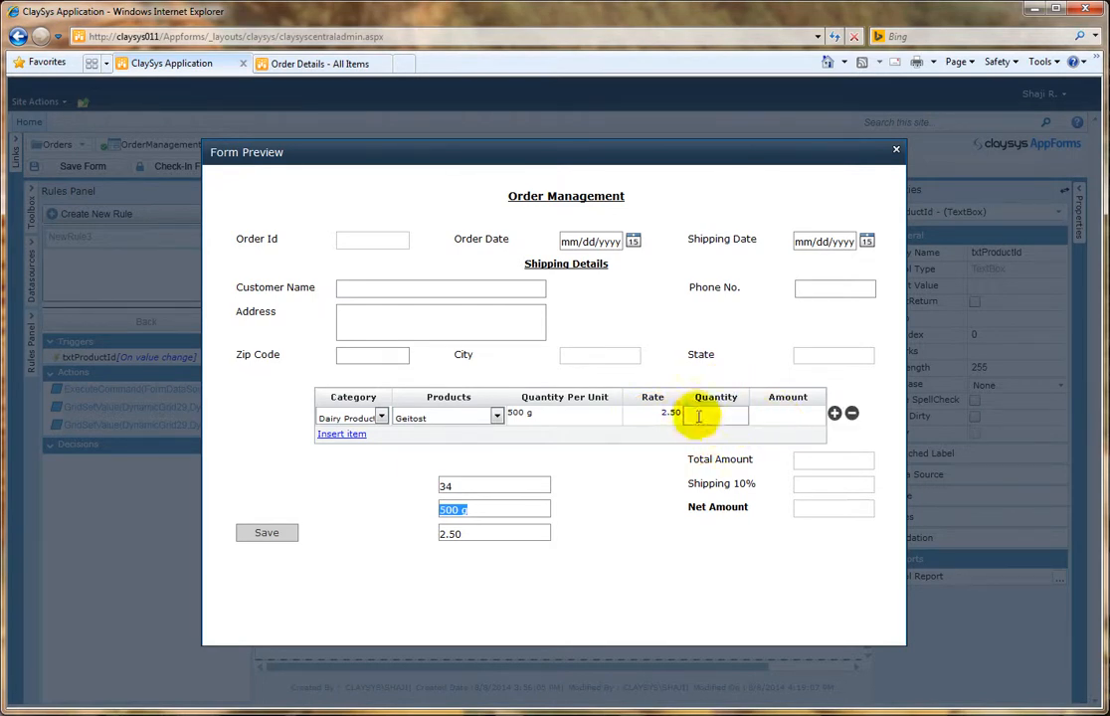
pyautogui.click(742, 418)
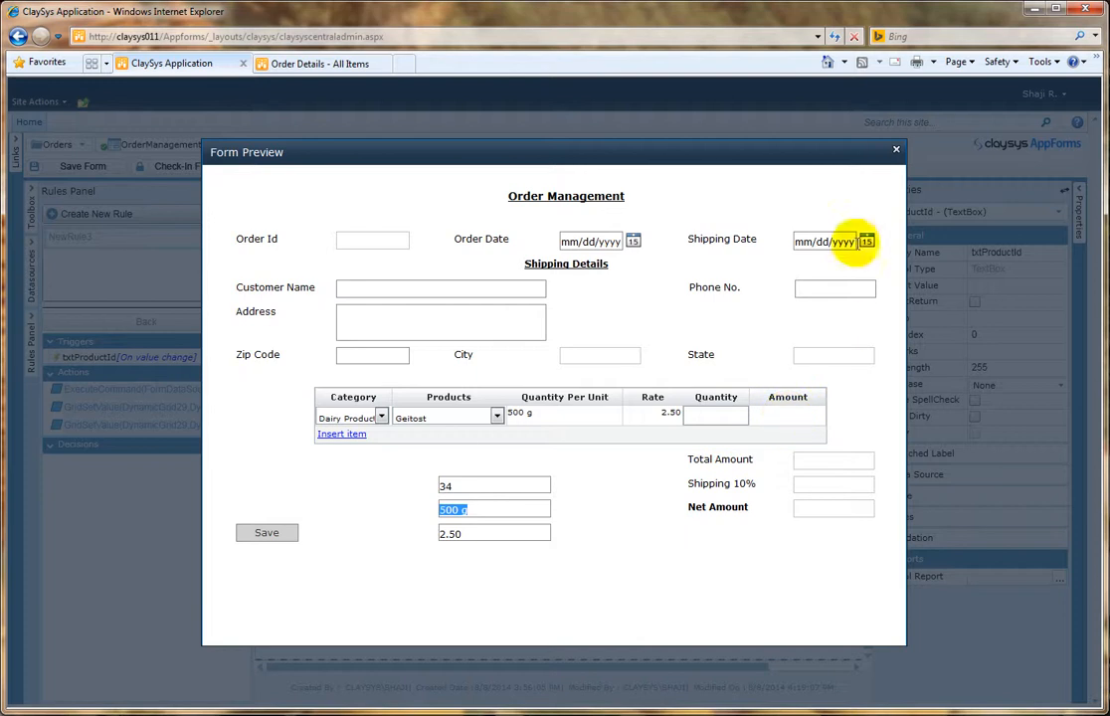
pyautogui.click(894, 154)
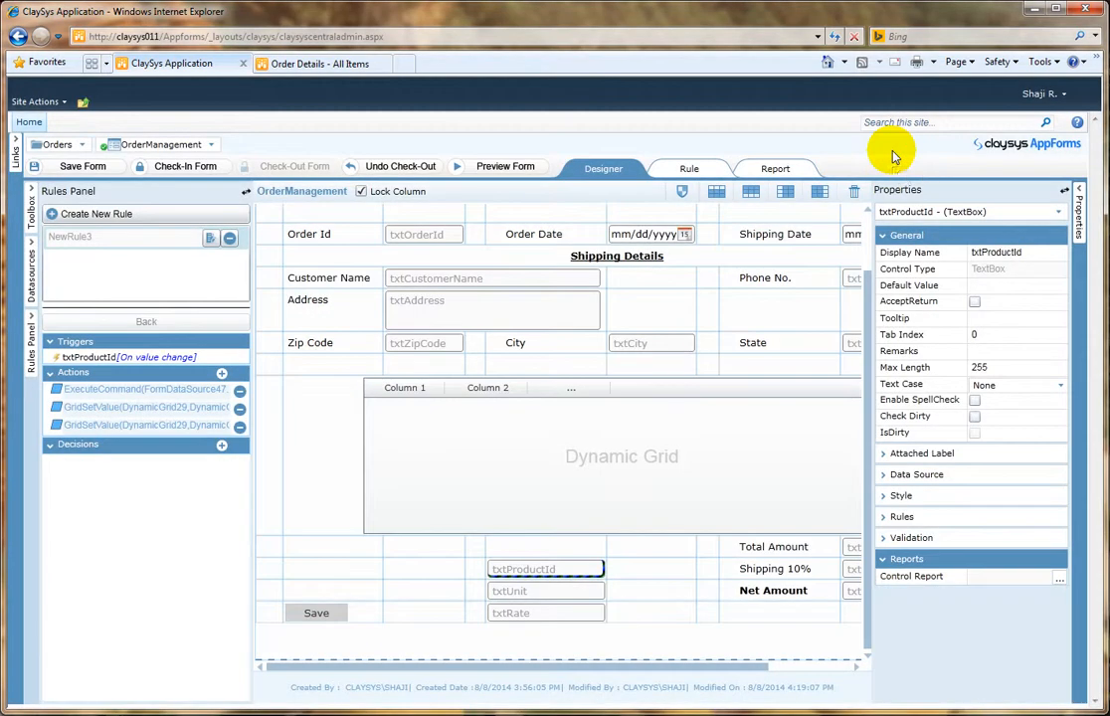
# Step: Open the DynamicGrid29 value-change rule and add a decision DynamicGrid29.ColIndex = 5
pyautogui.click(586, 451)
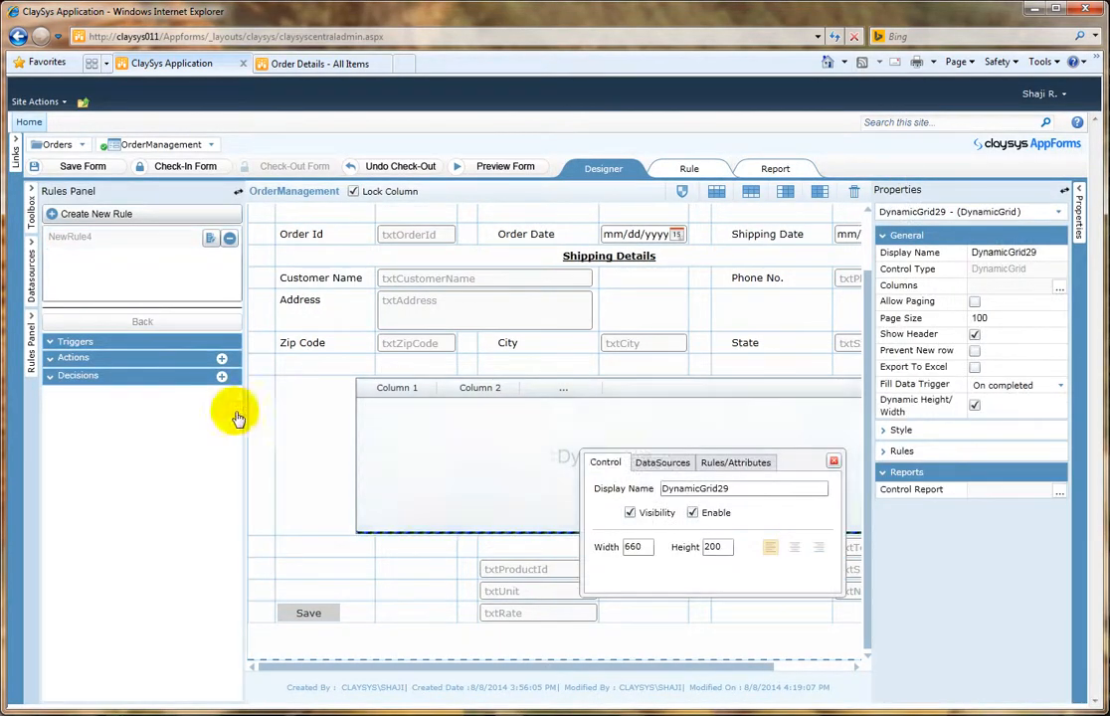
pyautogui.click(129, 238)
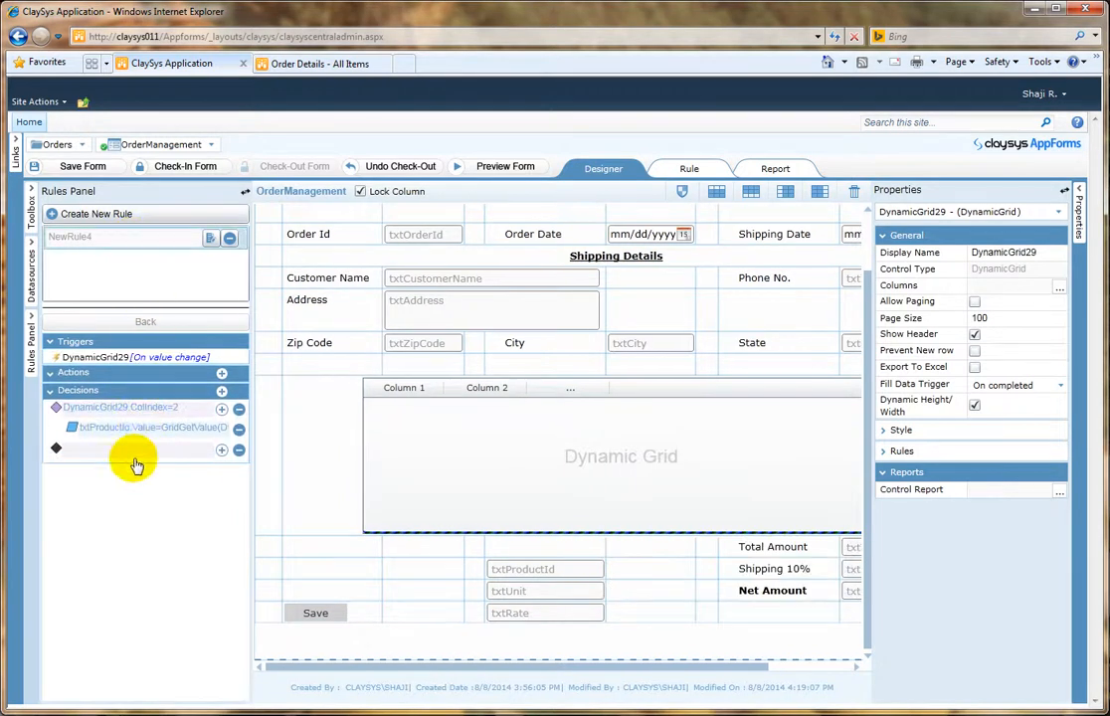
pyautogui.click(222, 393)
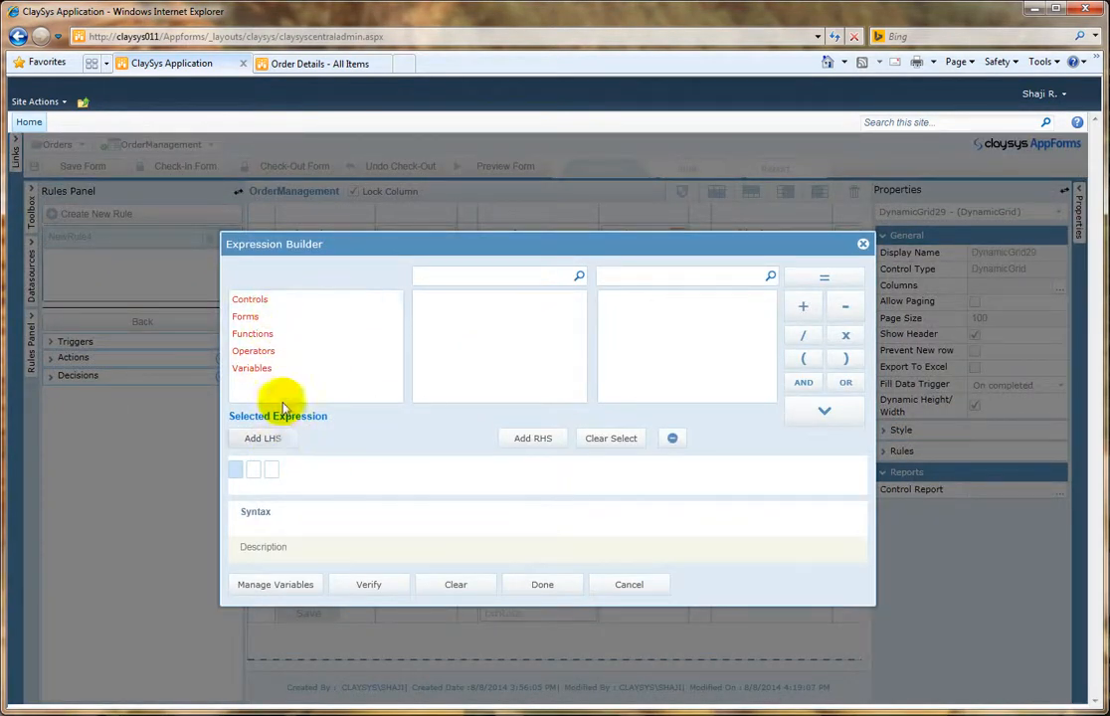
pyautogui.click(278, 300)
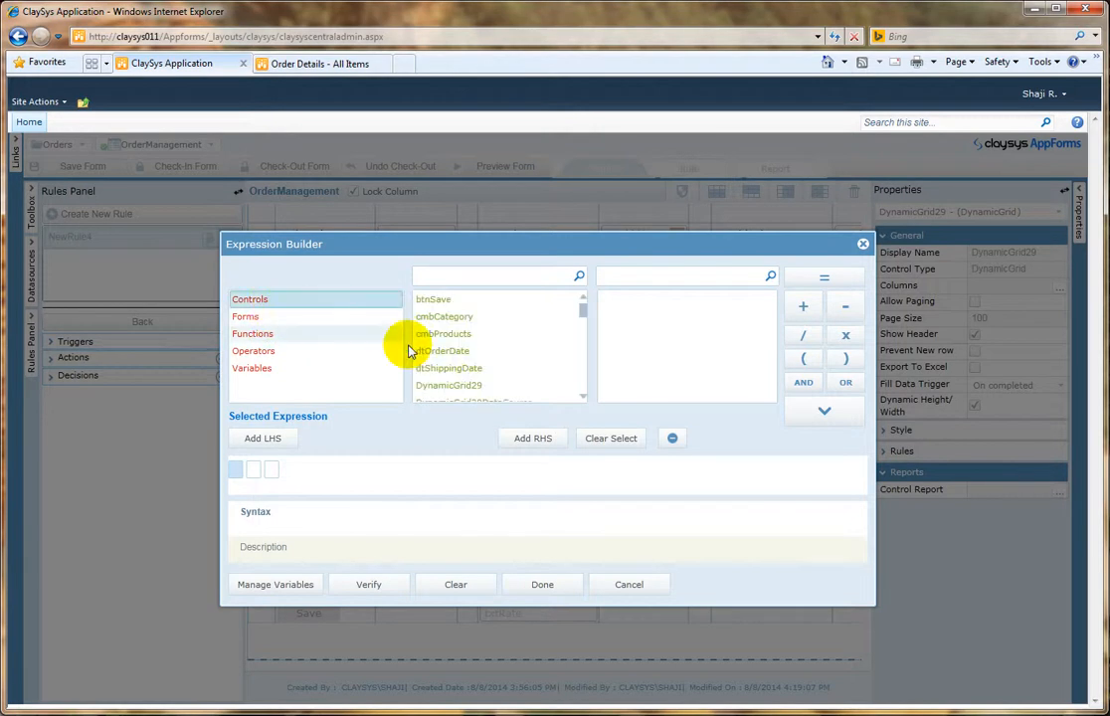
pyautogui.click(496, 385)
pyautogui.click(637, 317)
pyautogui.click(807, 412)
pyautogui.click(811, 283)
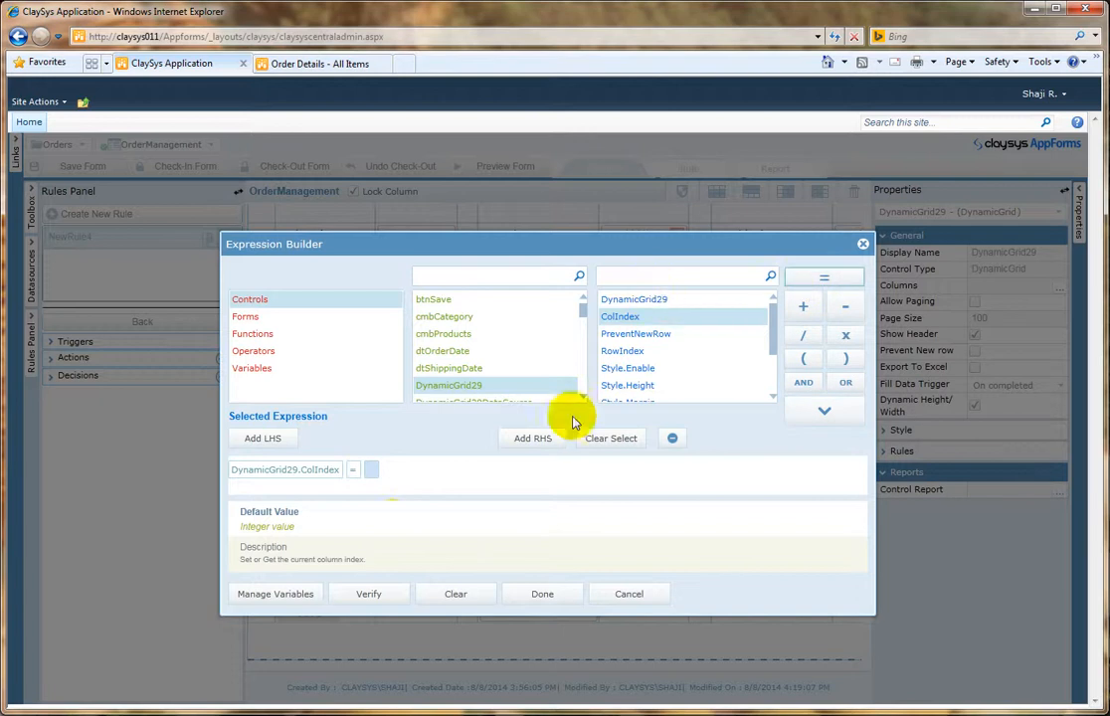
pyautogui.click(369, 467)
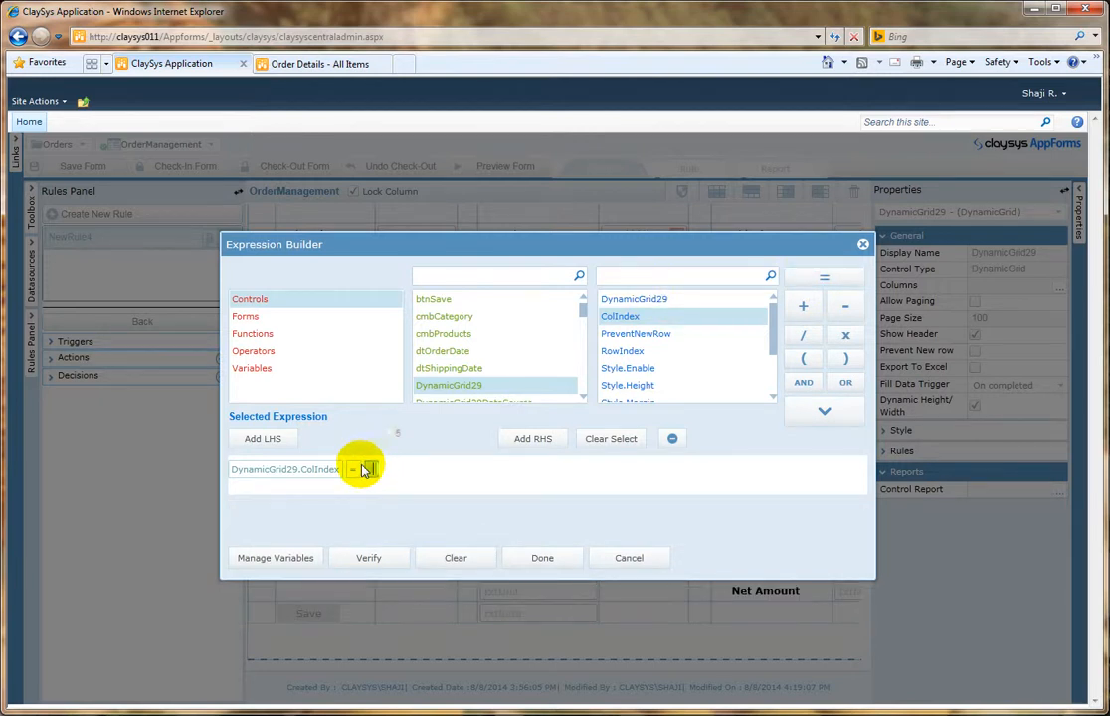
pyautogui.click(545, 559)
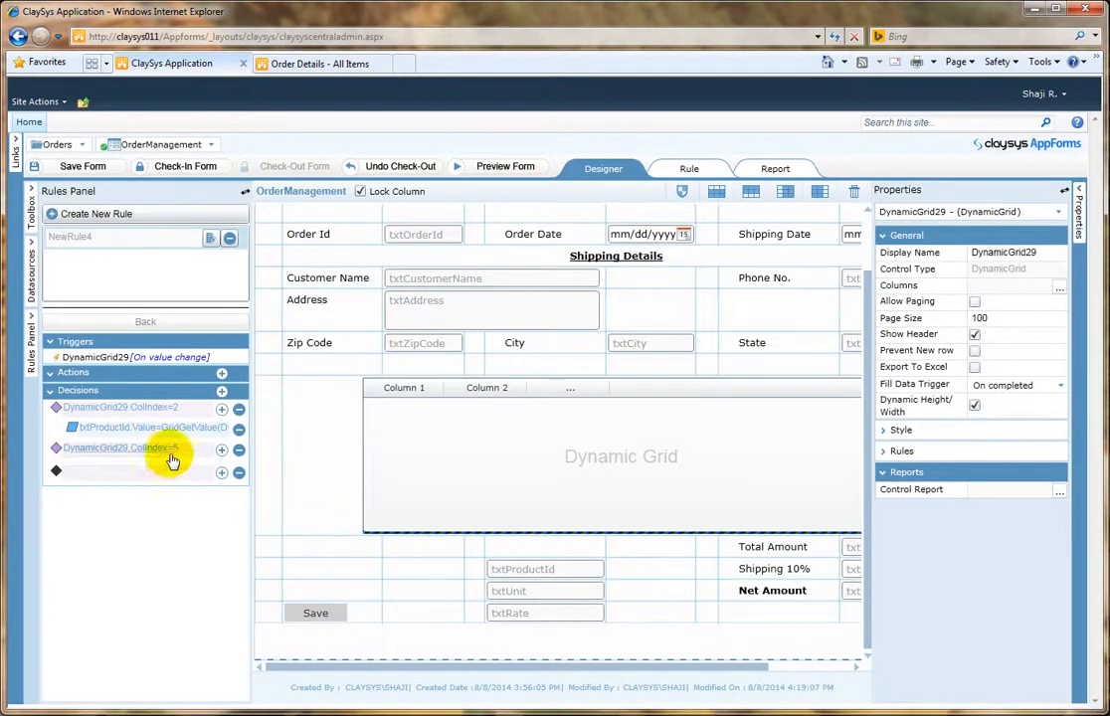
# Step: Add an action under the ColIndex = 5 decision and insert the GridSetValue function from Grid Operations
pyautogui.click(222, 450)
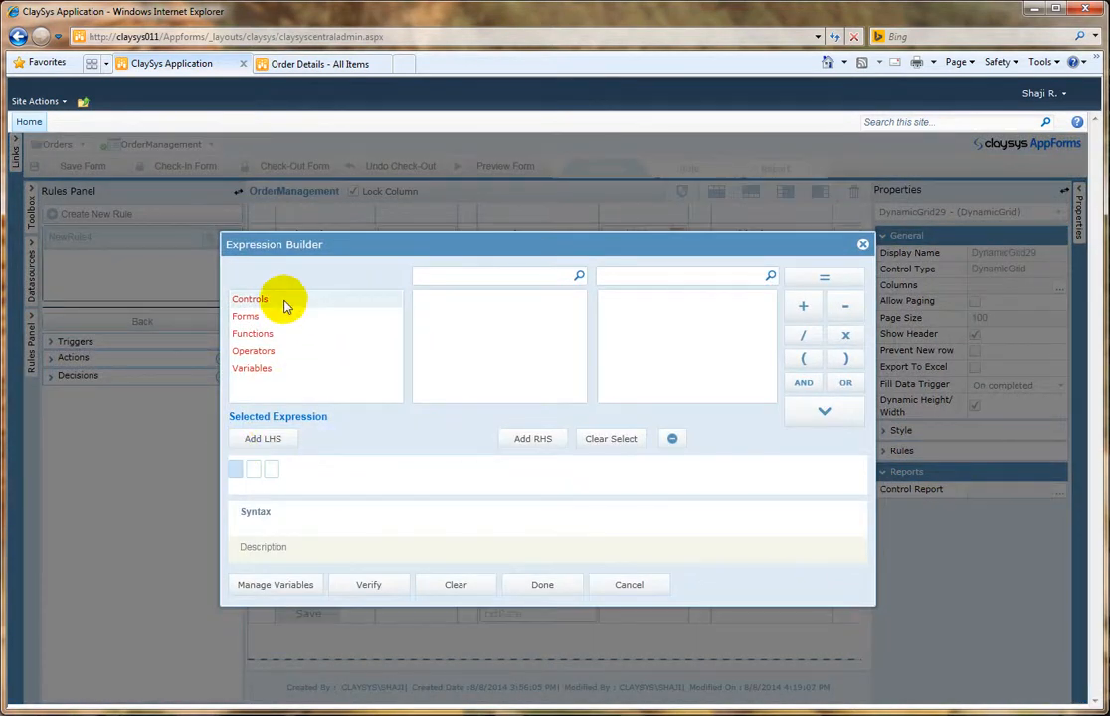
pyautogui.click(319, 336)
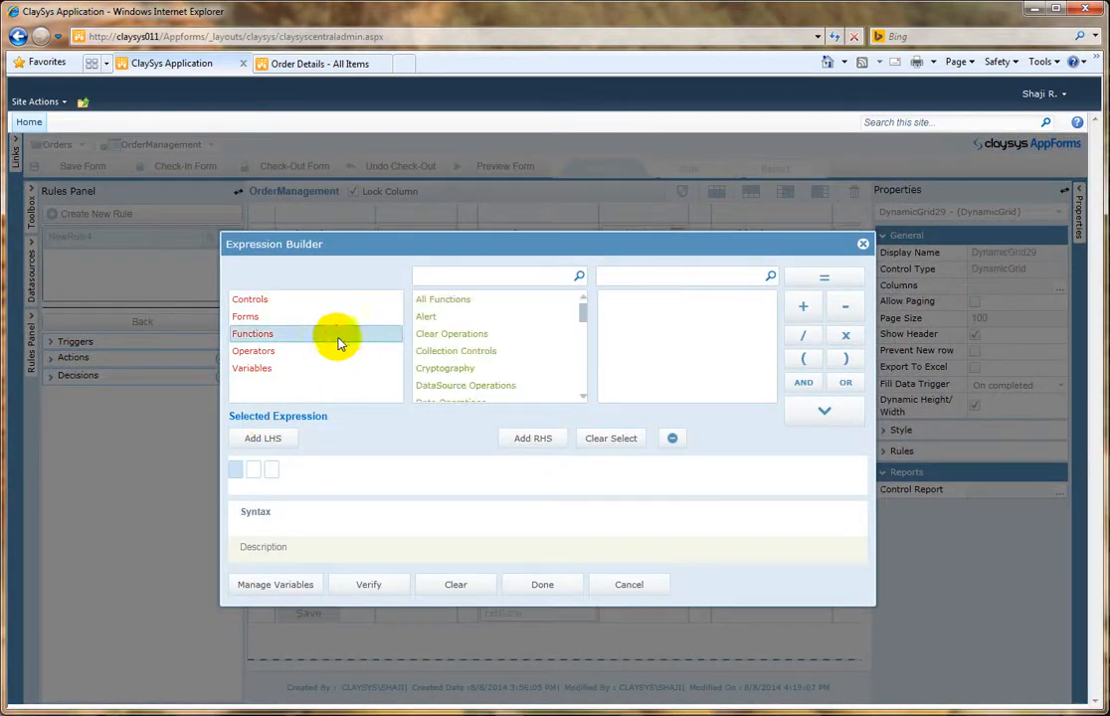
pyautogui.click(582, 397)
pyautogui.scroll(-3, 582, 397)
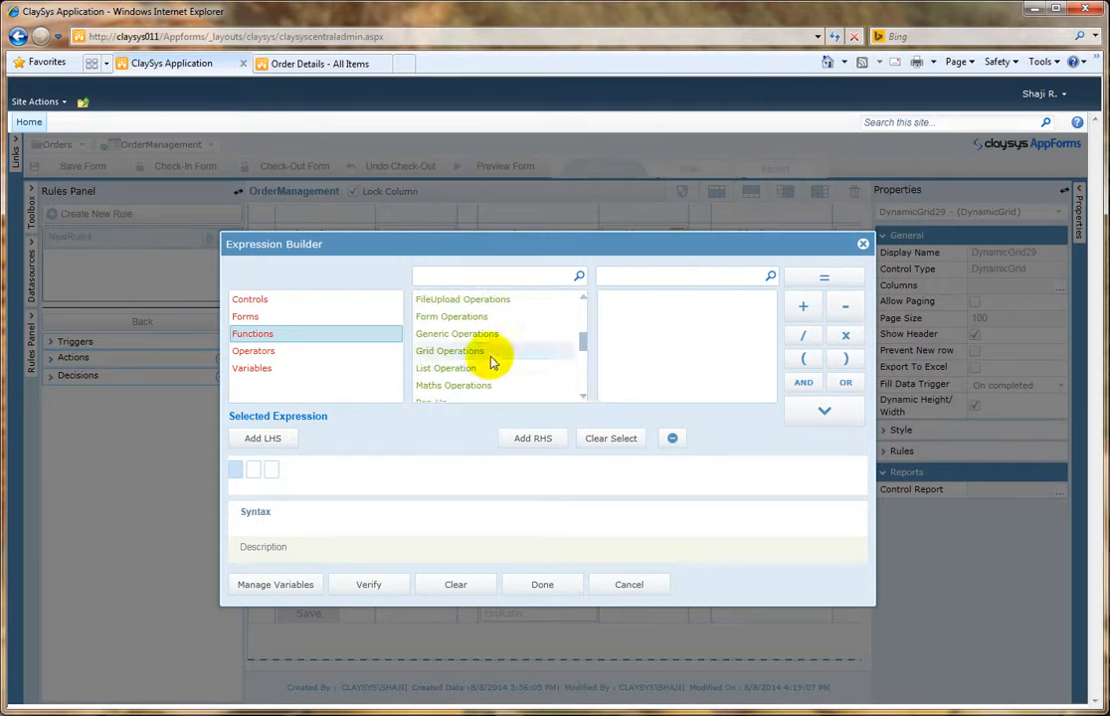
pyautogui.click(490, 356)
pyautogui.moveTo(774, 308); pyautogui.dragTo(773, 367)
pyautogui.click(681, 370)
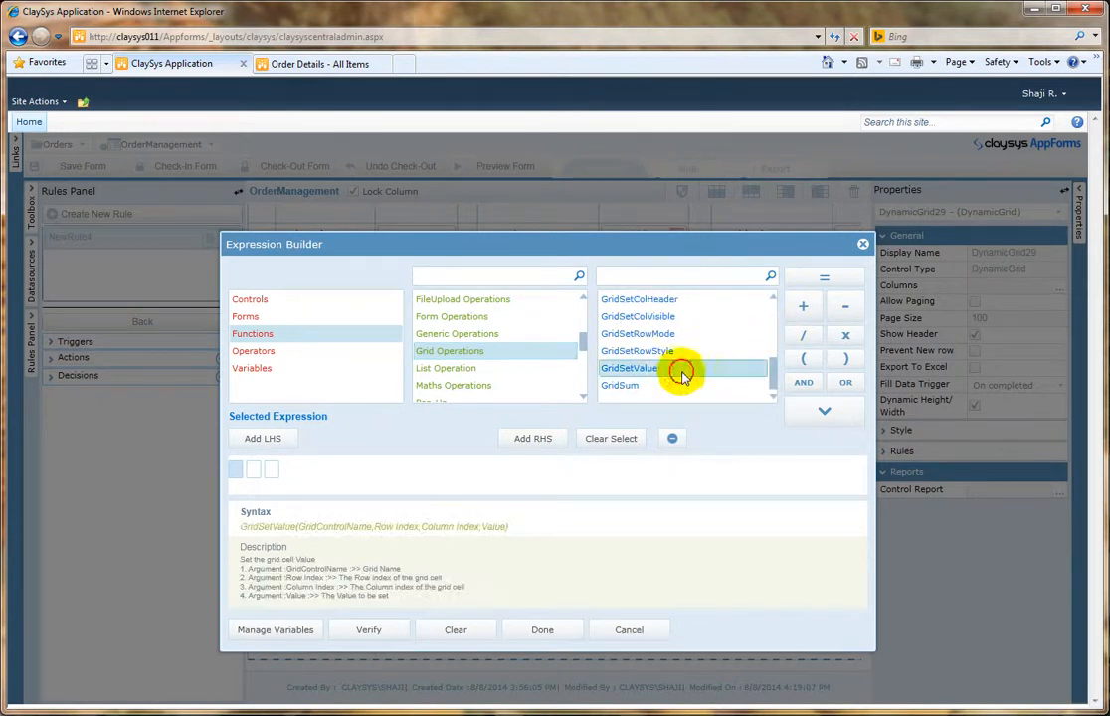
pyautogui.click(823, 410)
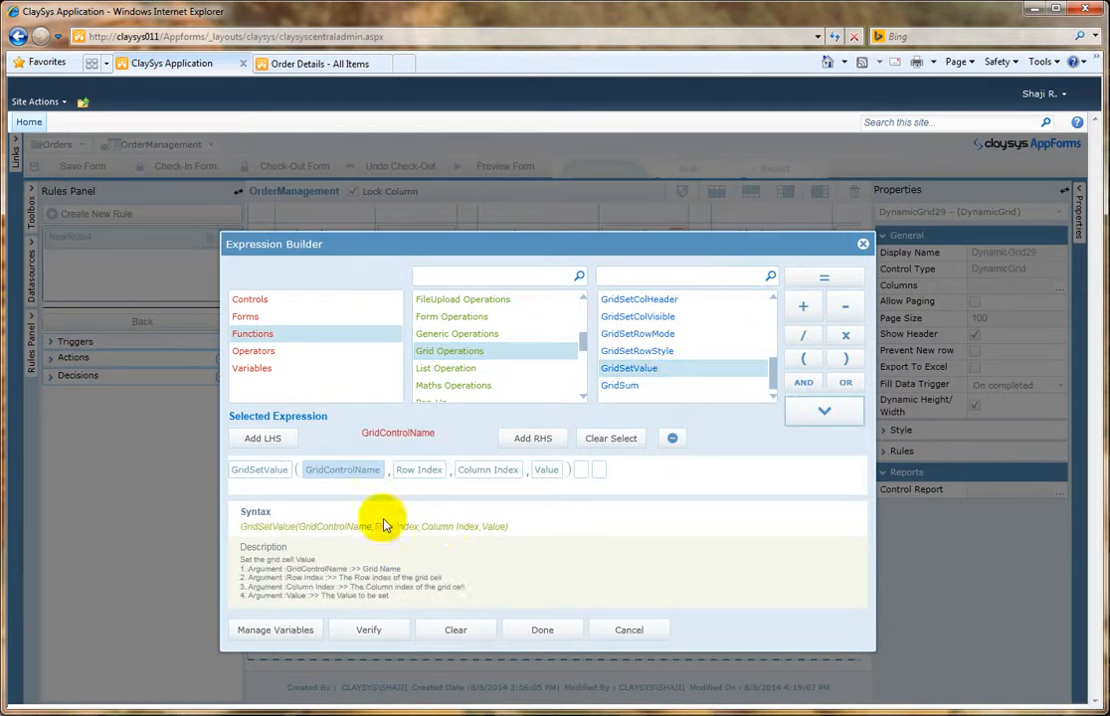
# Step: Fill GridSetValue's arguments with grid DynamicGrid29, row index DynamicGrid29.RowIndex and column index 6
pyautogui.click(303, 300)
pyautogui.moveTo(582, 331); pyautogui.dragTo(583, 333)
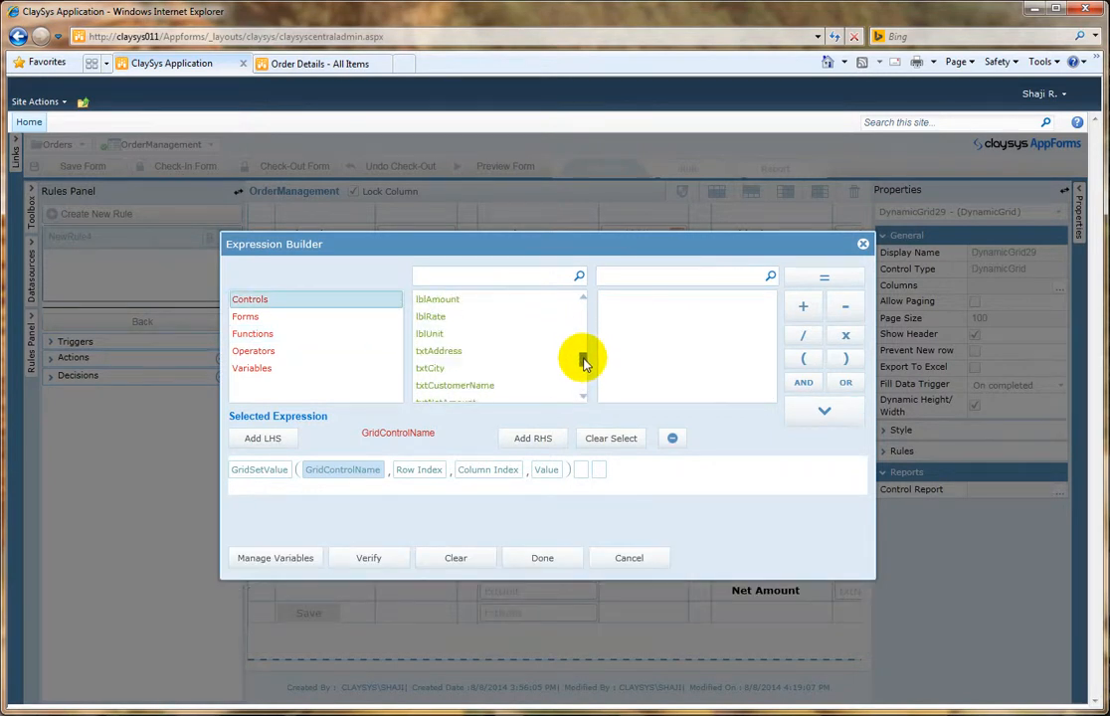
pyautogui.moveTo(583, 370); pyautogui.dragTo(582, 308)
pyautogui.click(488, 386)
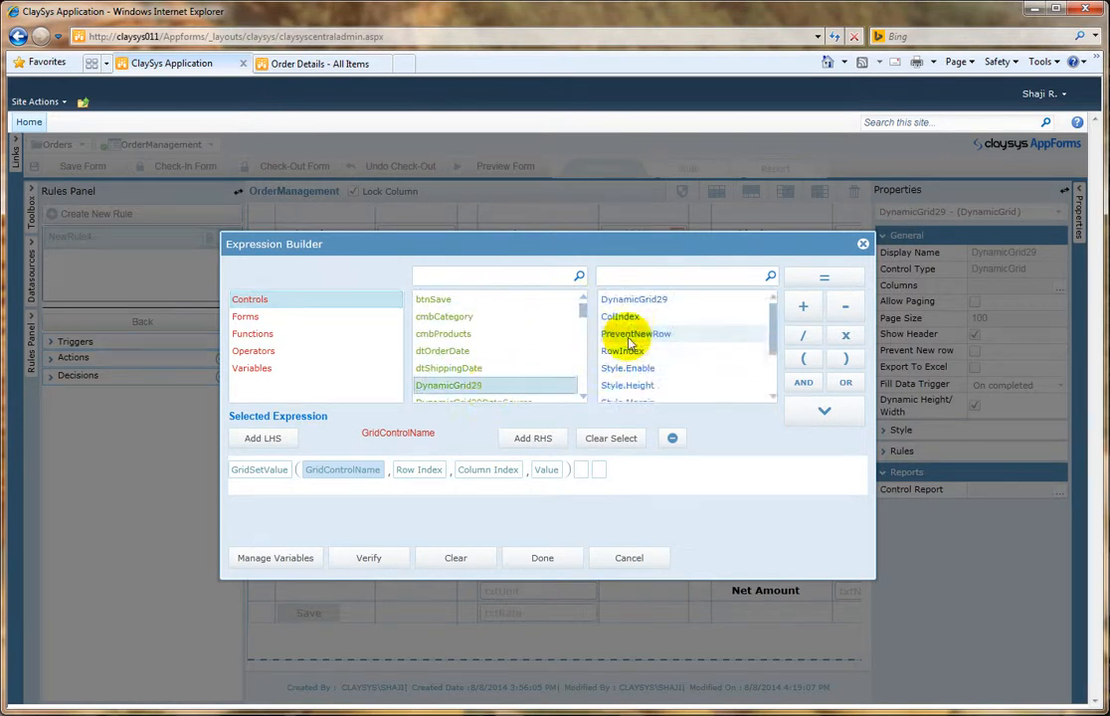
pyautogui.click(673, 299)
pyautogui.click(815, 413)
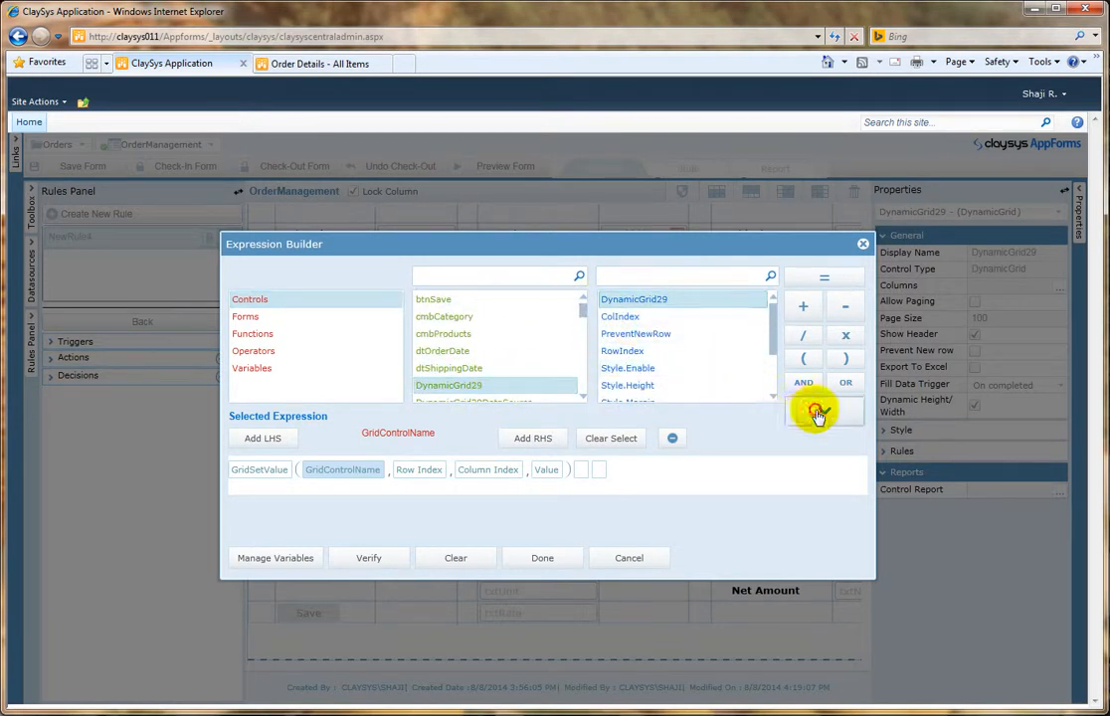
pyautogui.click(633, 350)
pyautogui.click(818, 415)
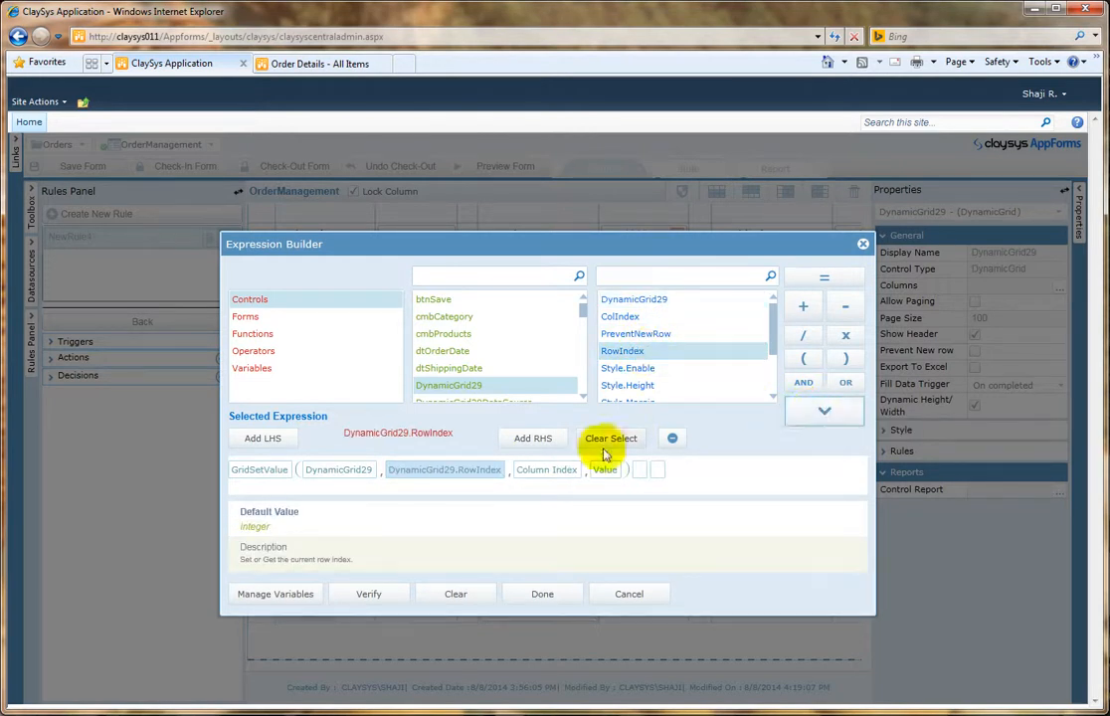
pyautogui.click(546, 470)
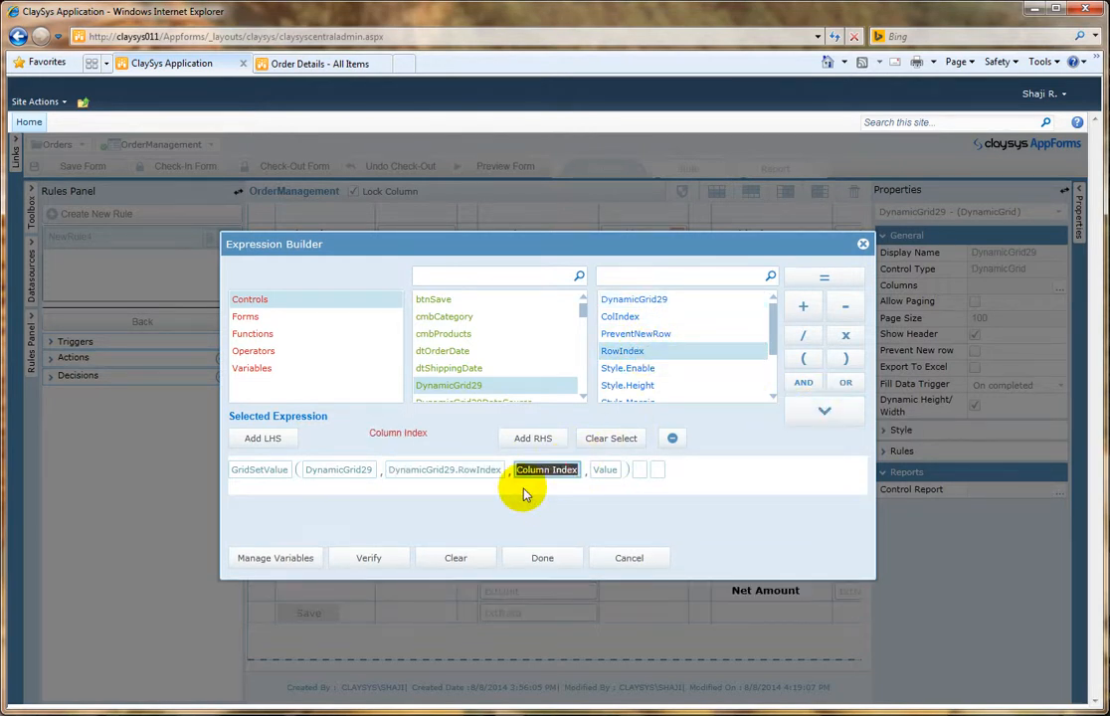
pyautogui.write('6')
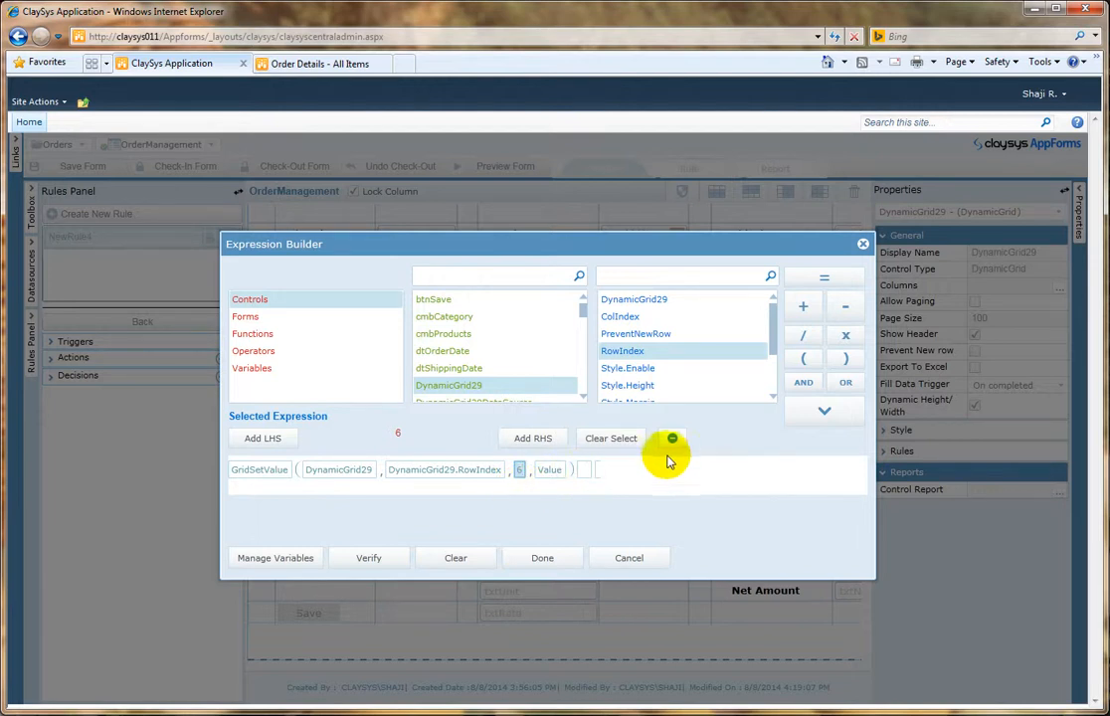
# Step: Set GridSetValue's value argument to the GridGetValue function from Grid Operations
pyautogui.click(550, 470)
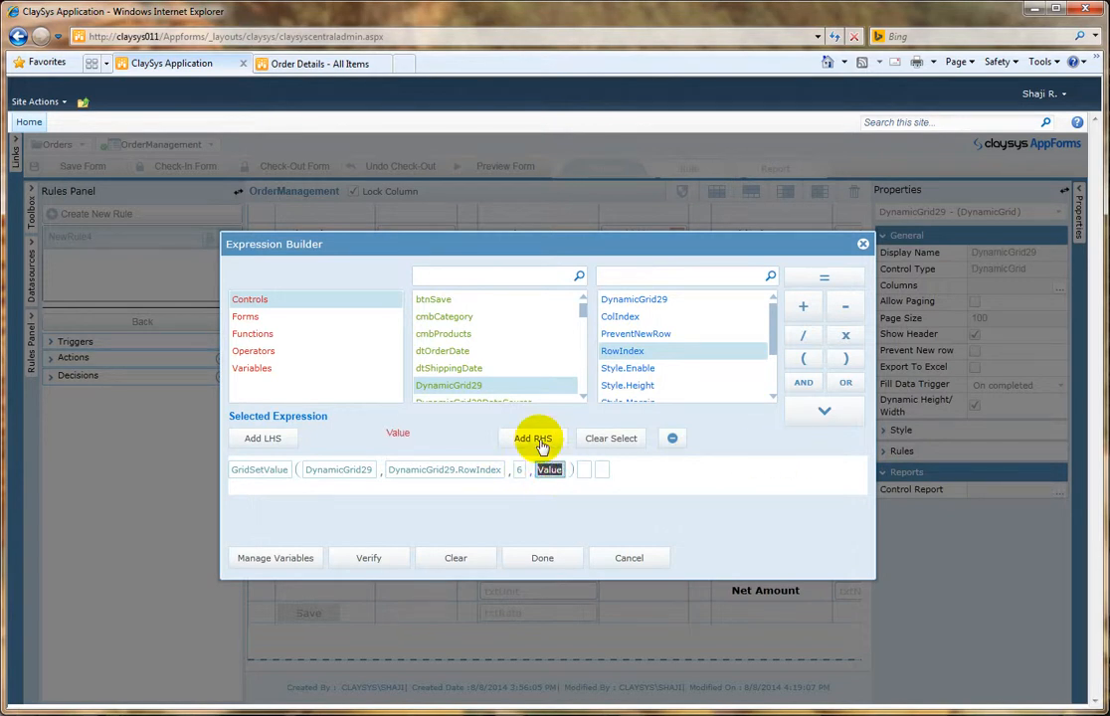
pyautogui.click(460, 279)
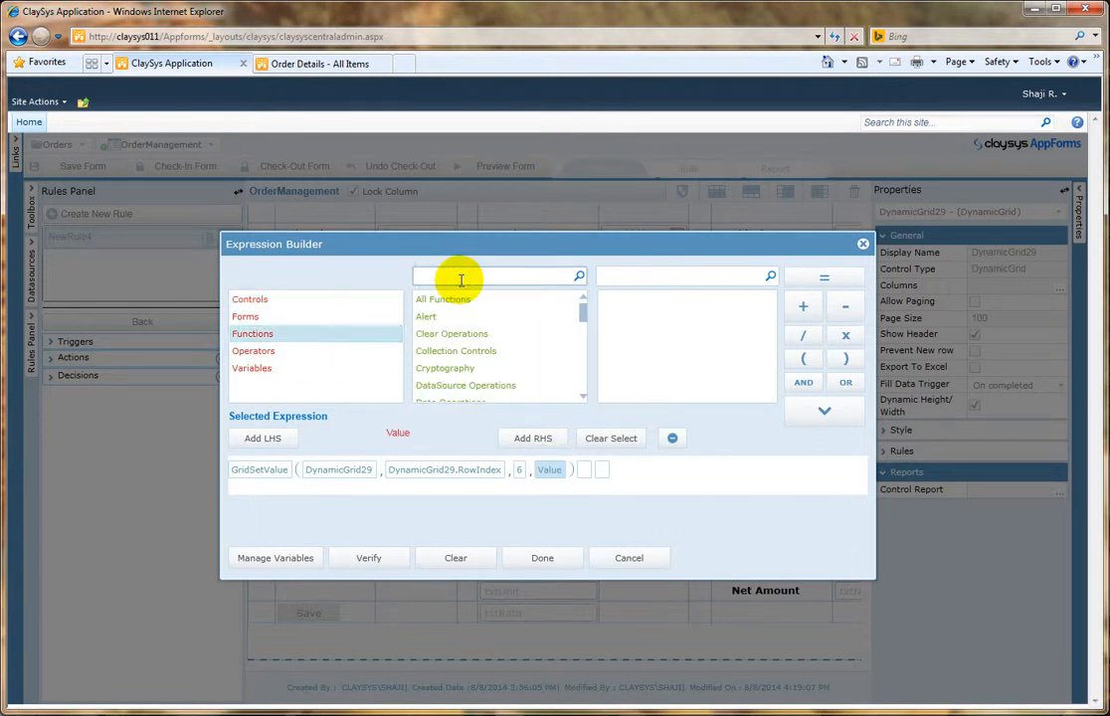
pyautogui.write('gr')
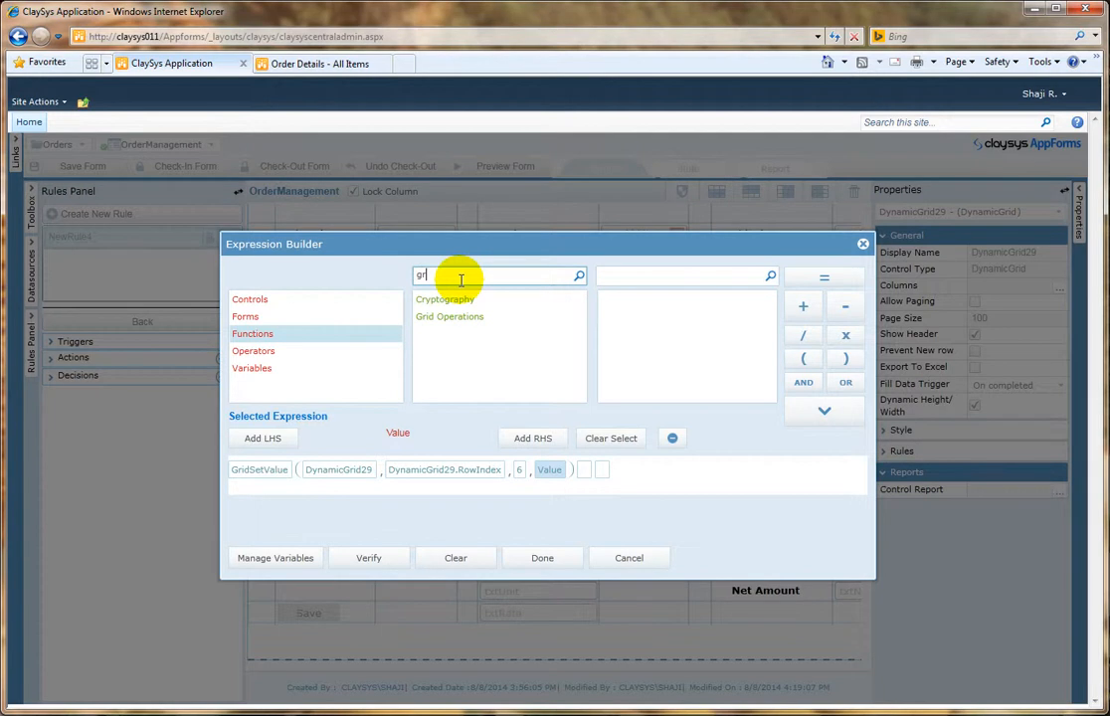
pyautogui.click(453, 316)
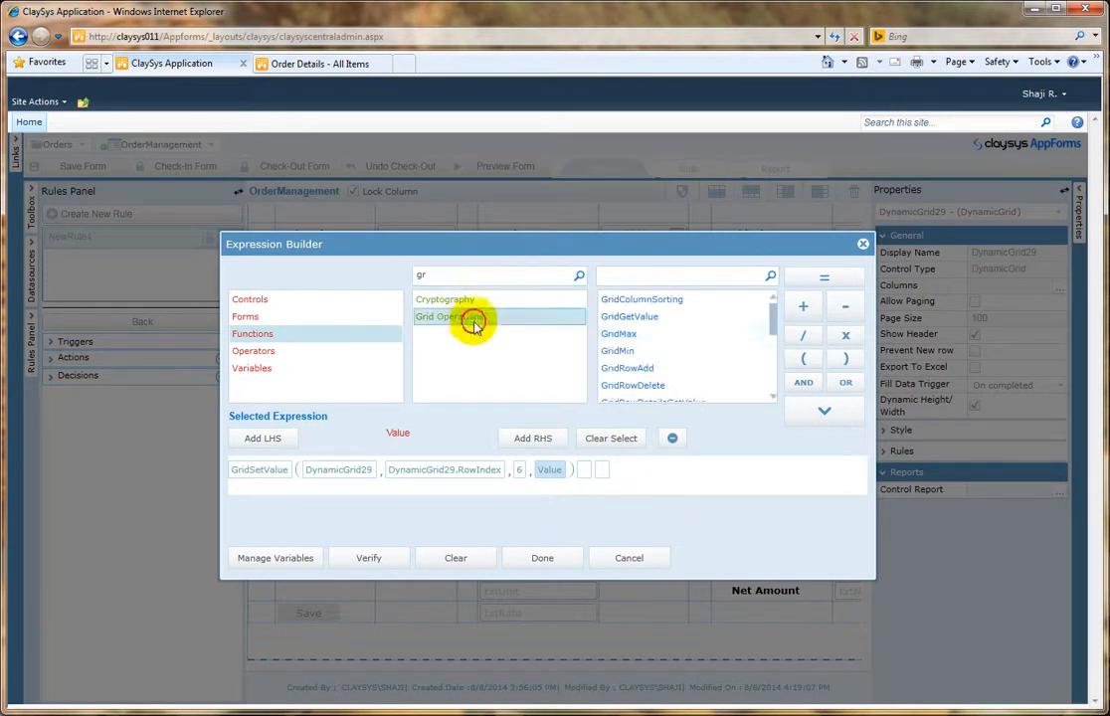
pyautogui.click(714, 321)
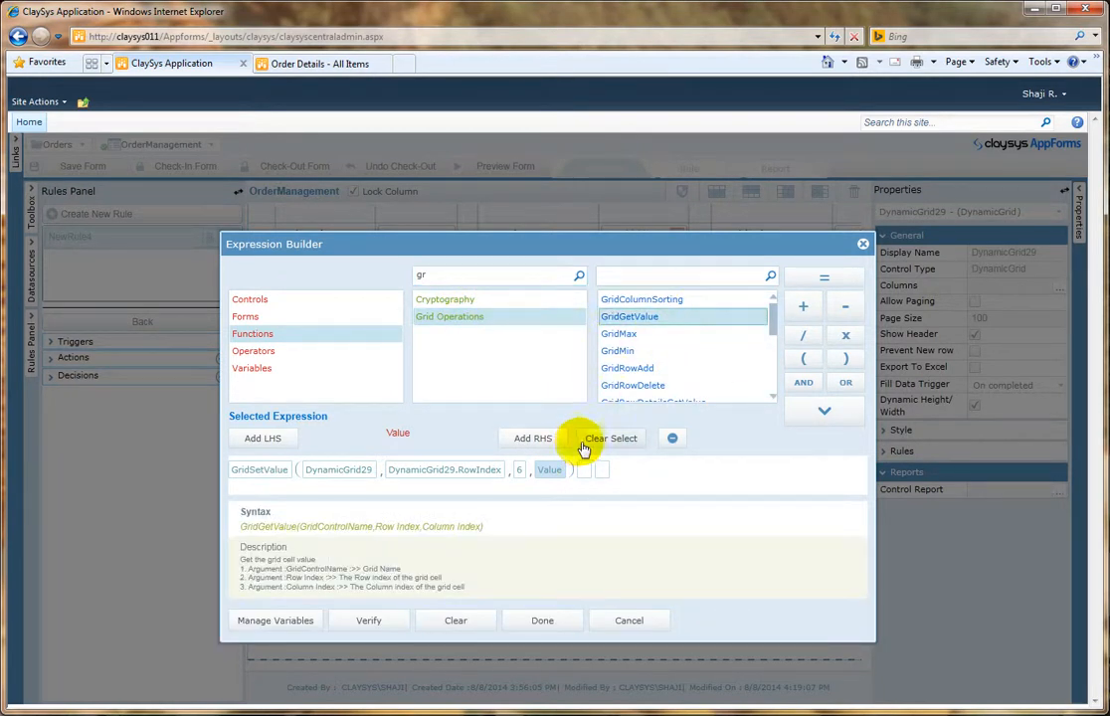
pyautogui.click(815, 412)
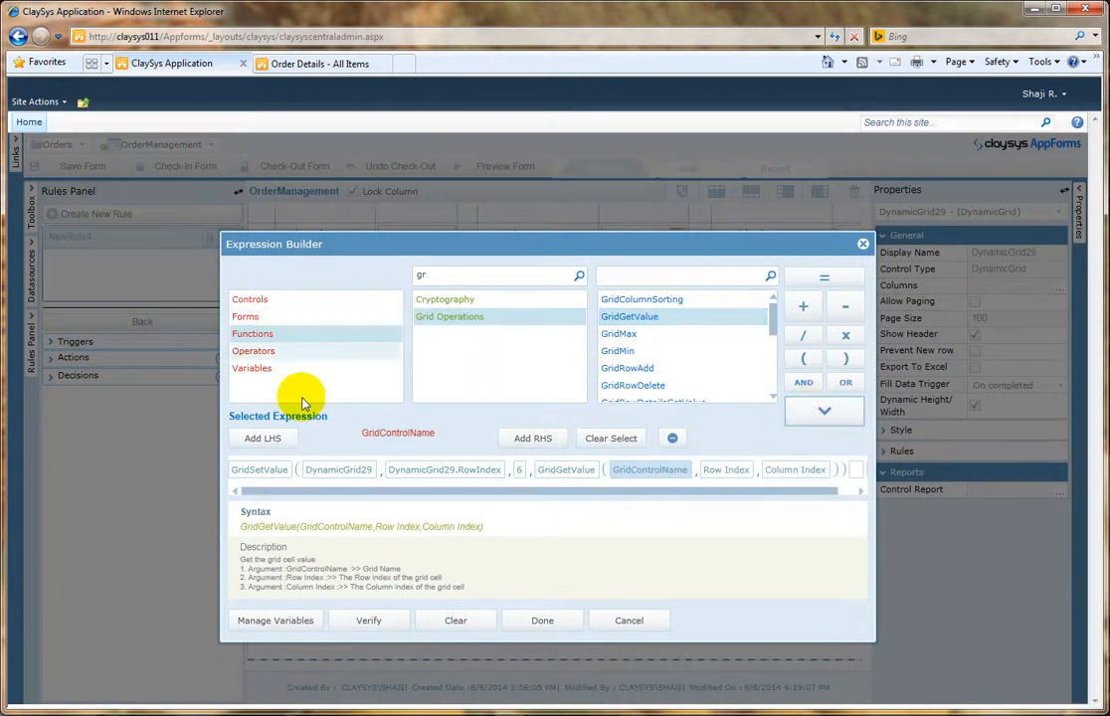
pyautogui.click(338, 470)
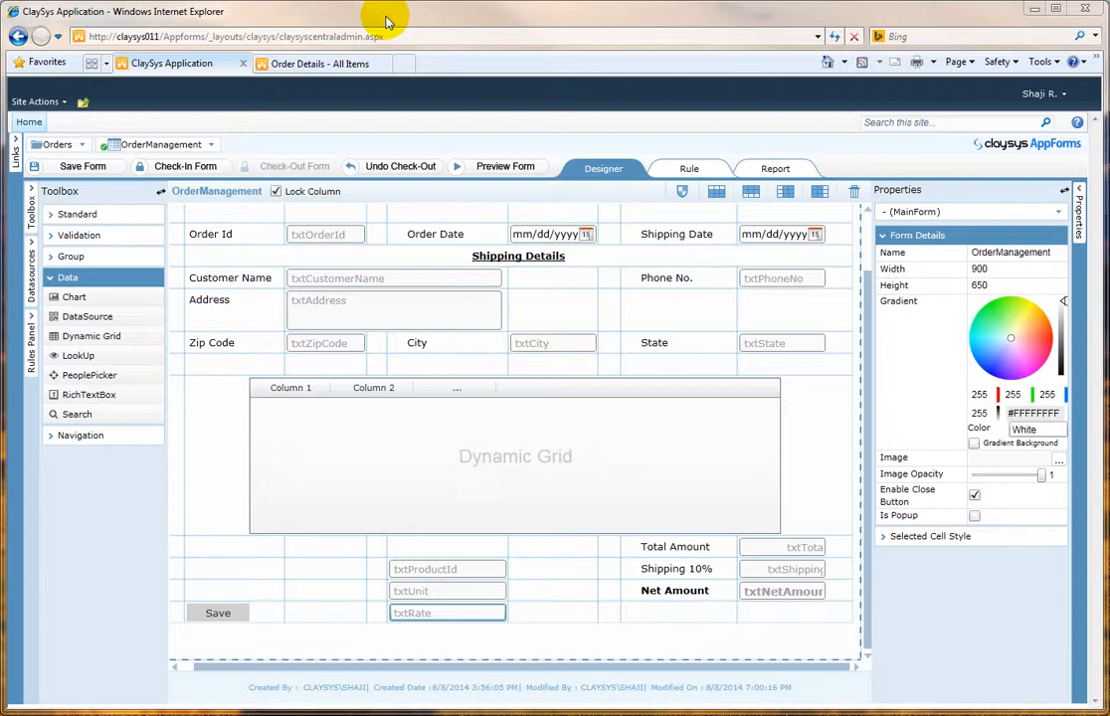
# Step: Open the DynamicGrid29 rule in the Rules Panel and review the ColIndex = 2 action expression
pyautogui.click(481, 460)
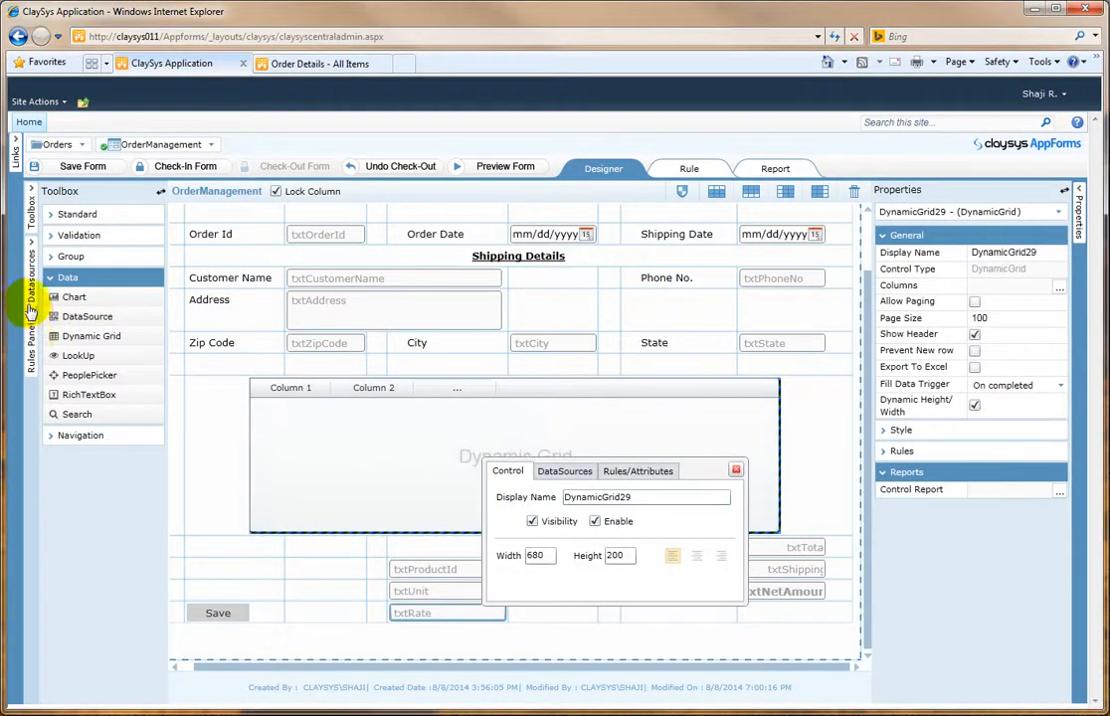
pyautogui.click(32, 338)
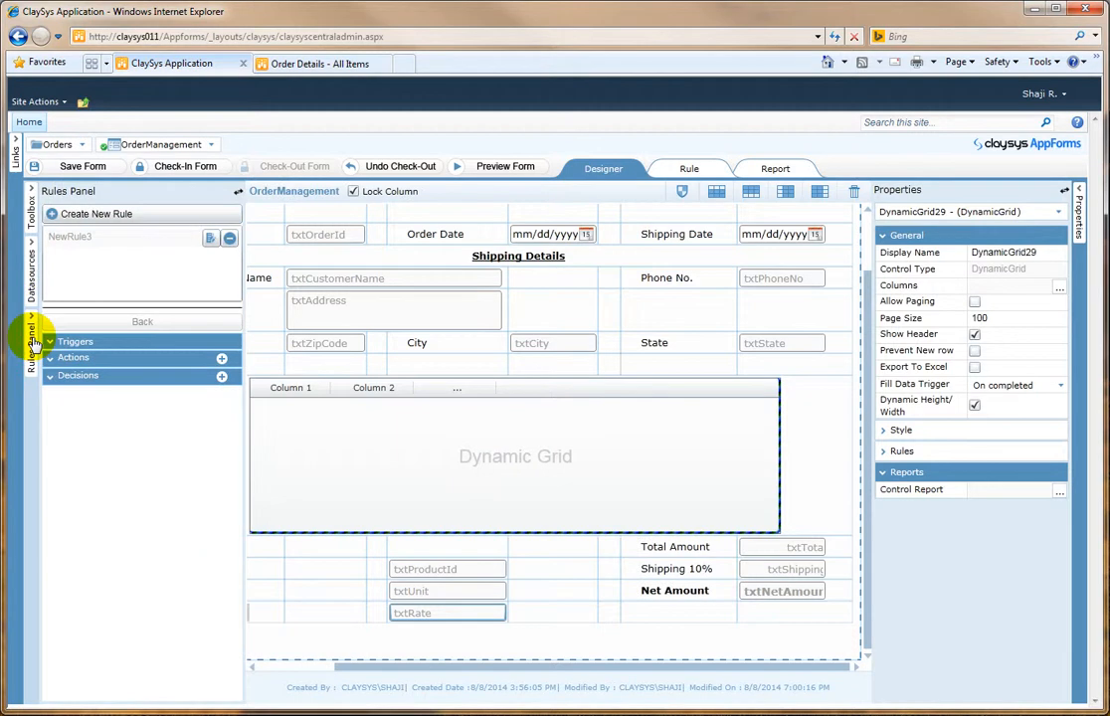
pyautogui.click(121, 239)
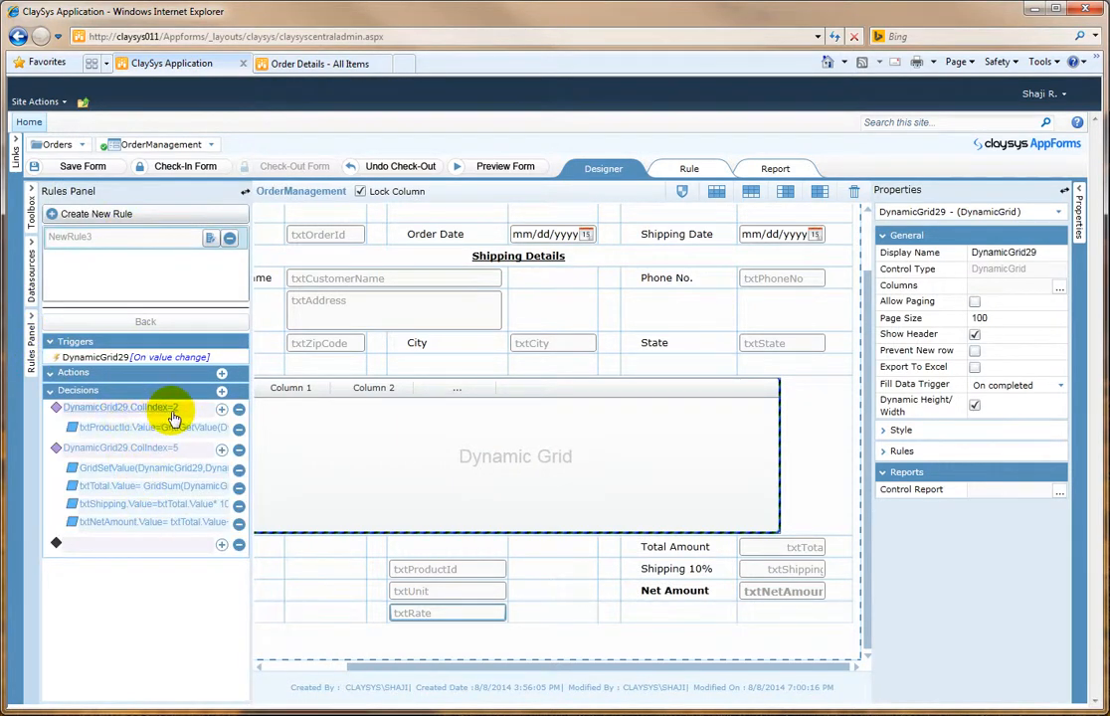
pyautogui.click(149, 427)
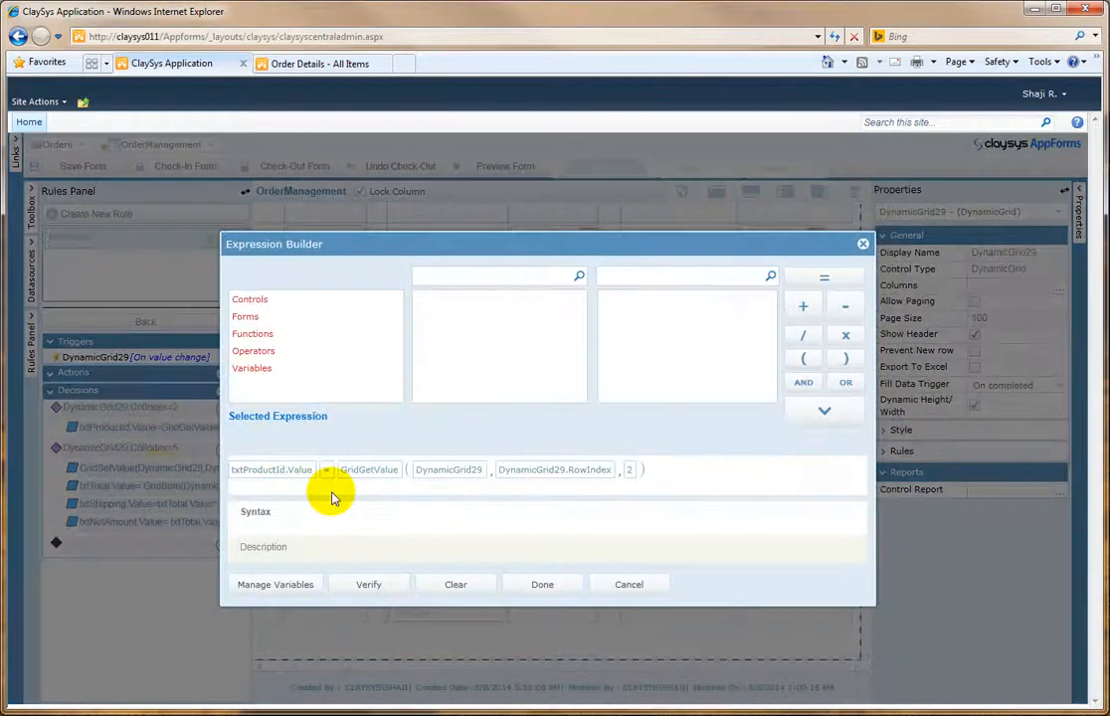
pyautogui.click(566, 591)
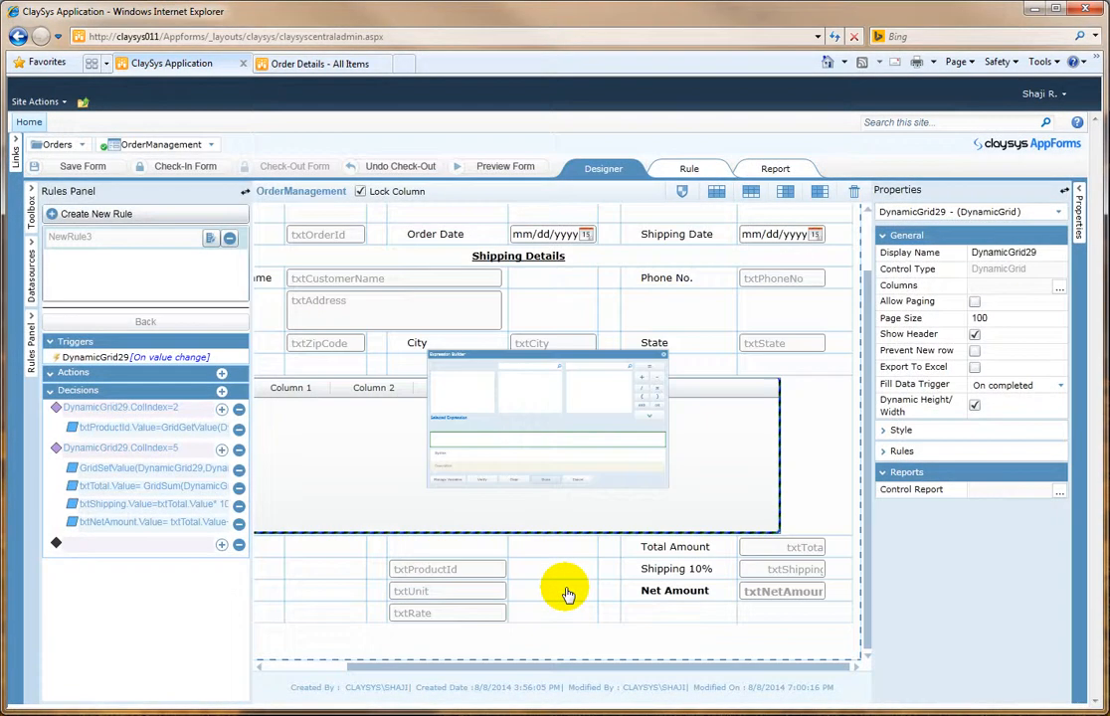
# Step: Review each action expression under the ColIndex = 5 decision, closing each one
pyautogui.click(191, 466)
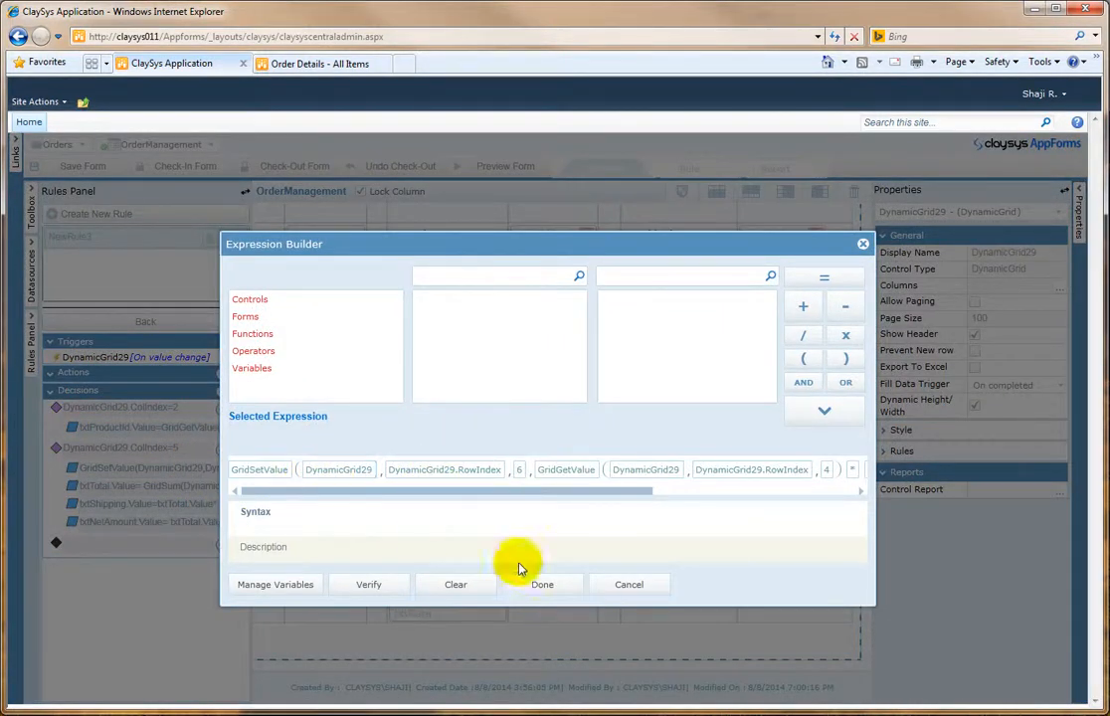
pyautogui.click(543, 587)
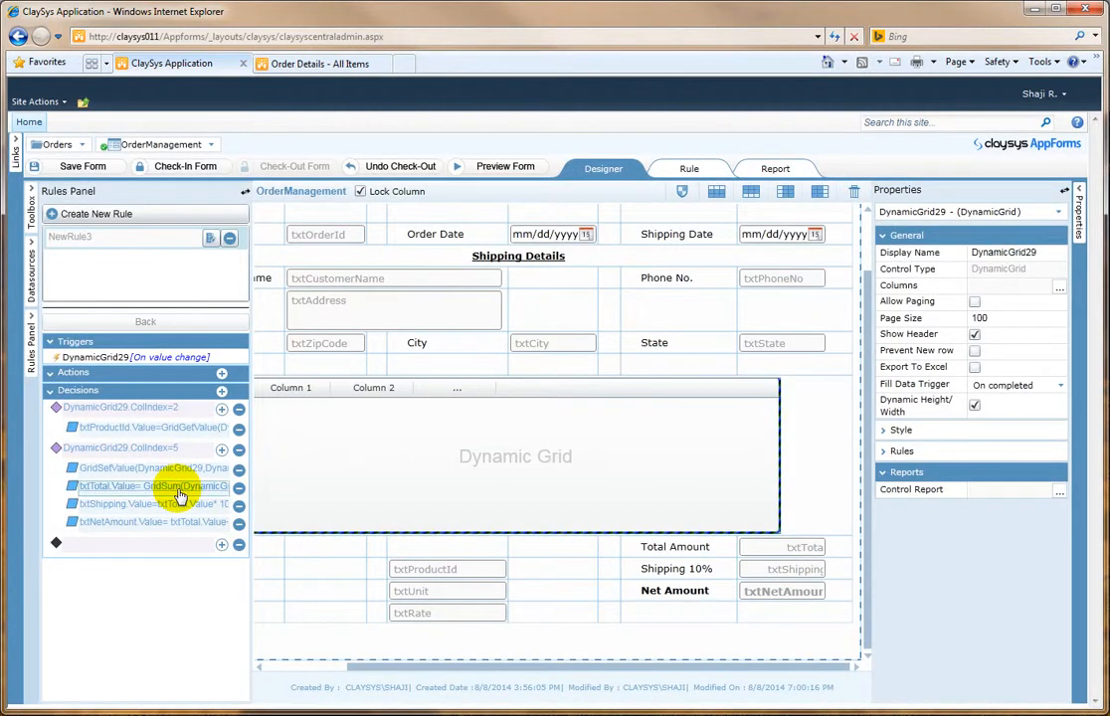
pyautogui.click(179, 490)
pyautogui.click(545, 587)
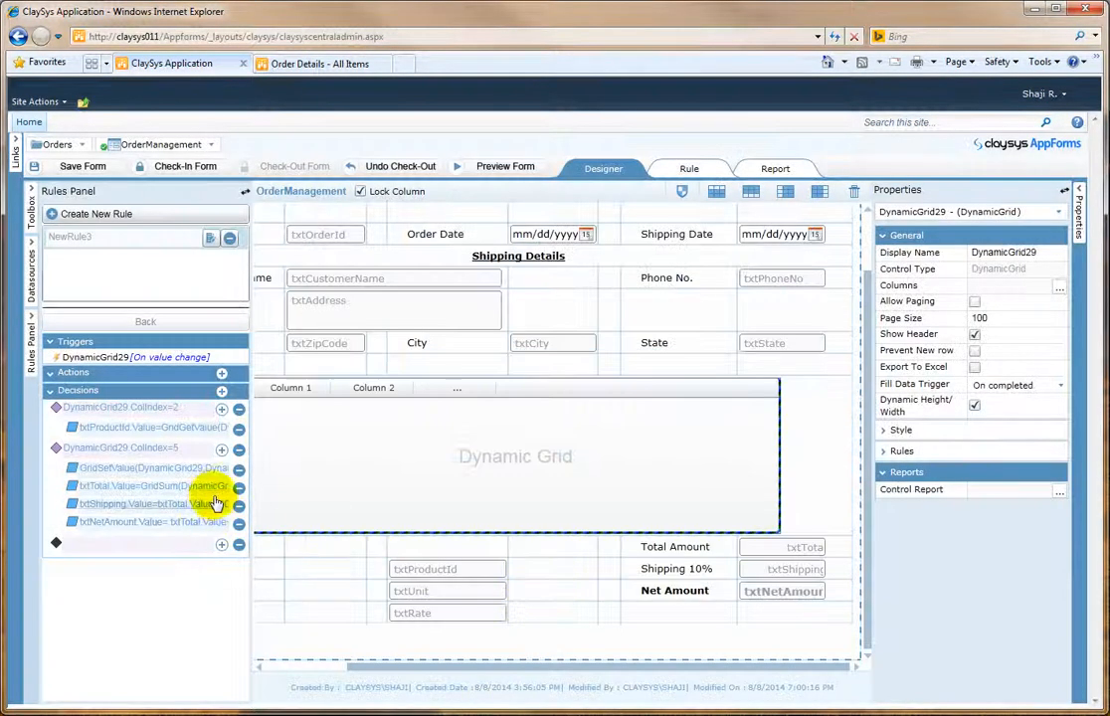
pyautogui.click(211, 513)
pyautogui.click(547, 587)
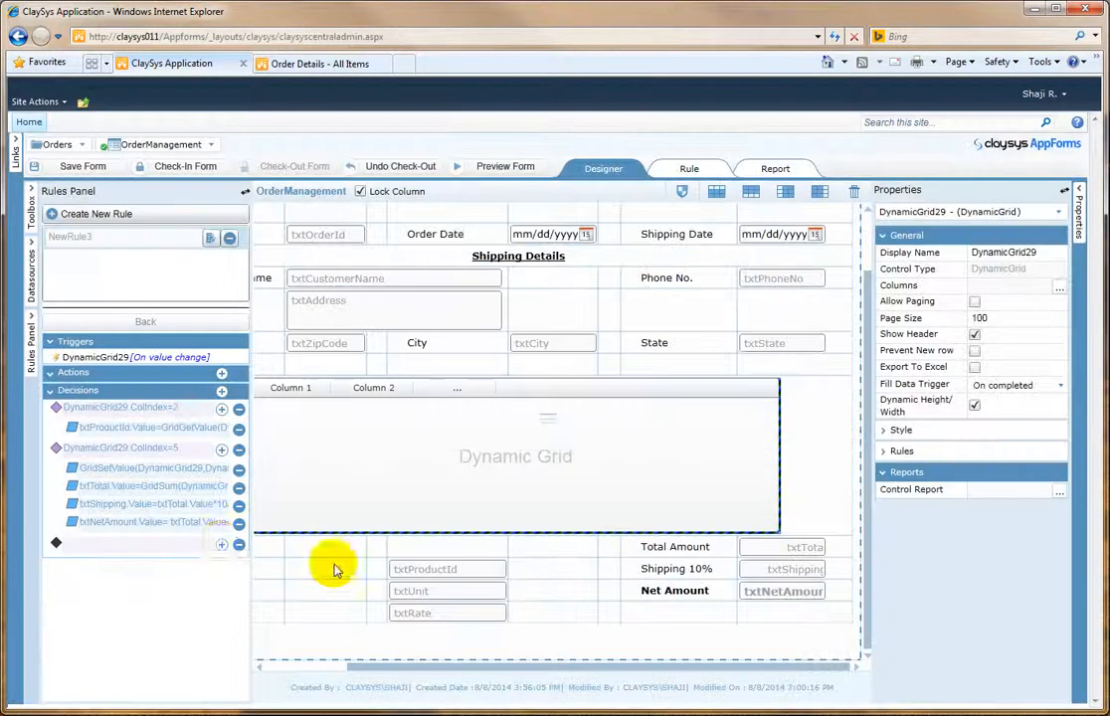
pyautogui.click(193, 523)
pyautogui.click(557, 584)
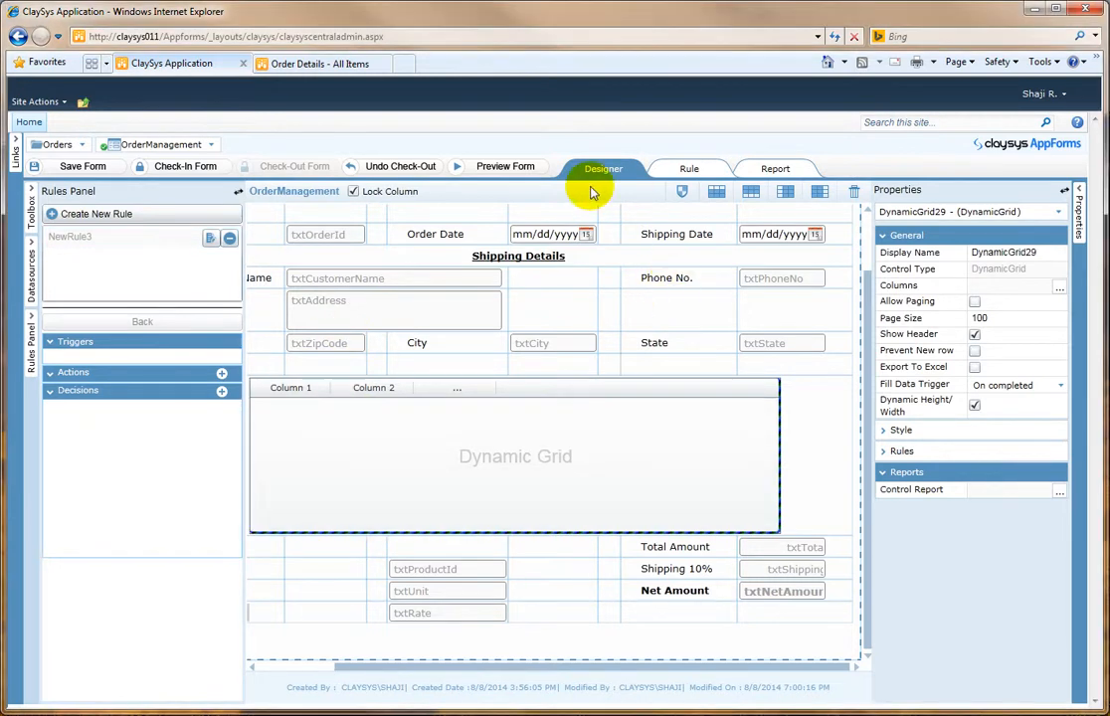
# Step: Preview the form and enter order date 08/08/2014, shipping date 08/11/2014, and the customer's name, phone, address and zip code
pyautogui.click(520, 169)
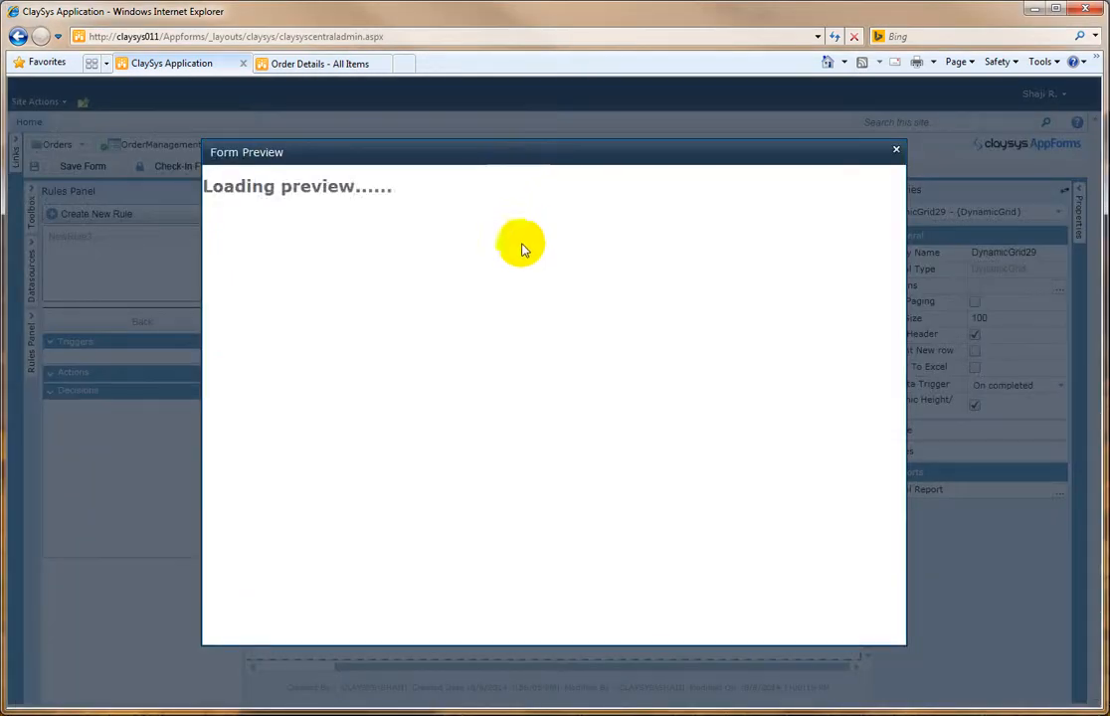
pyautogui.click(600, 240)
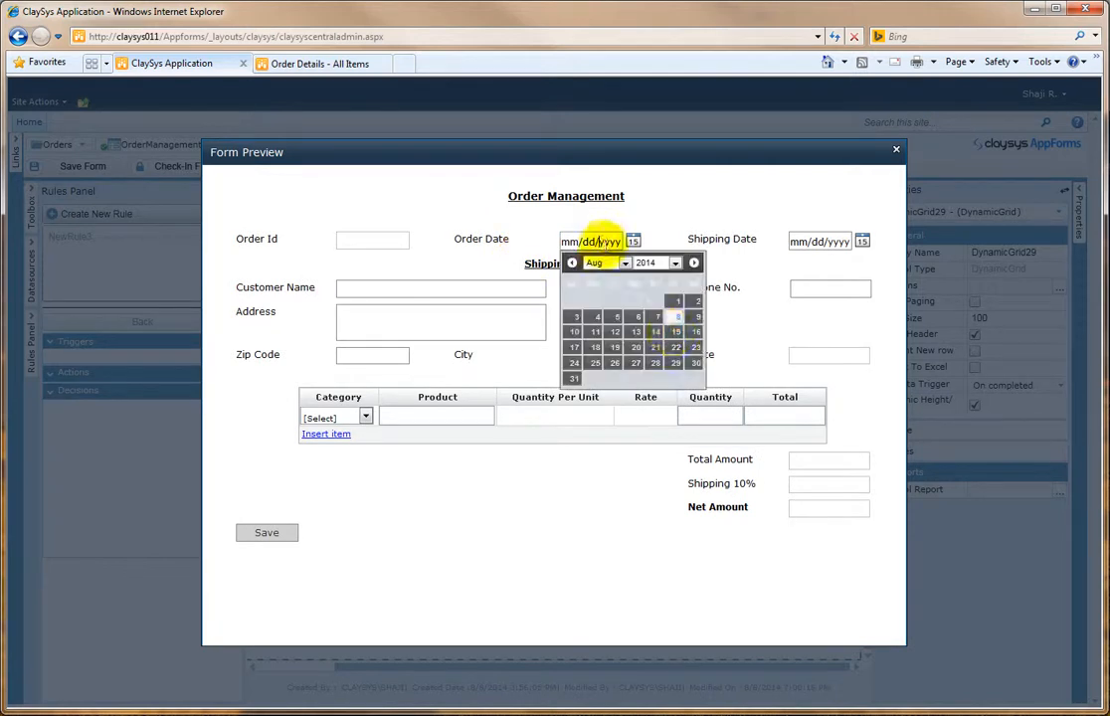
pyautogui.click(680, 318)
pyautogui.click(781, 242)
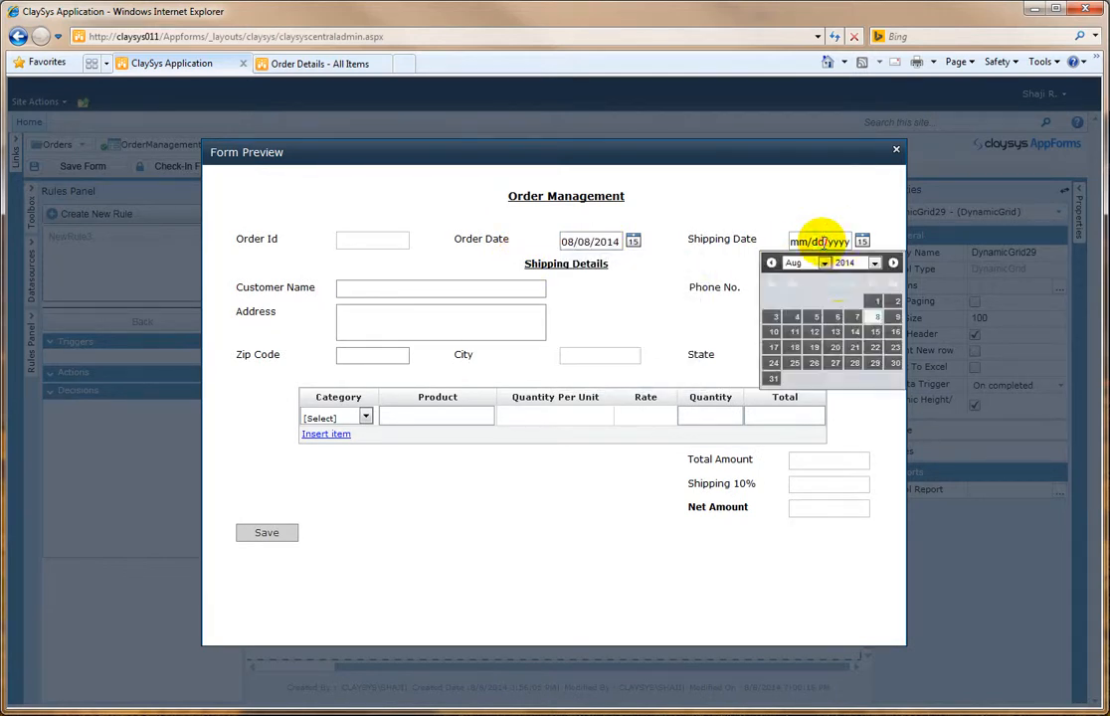
pyautogui.click(797, 334)
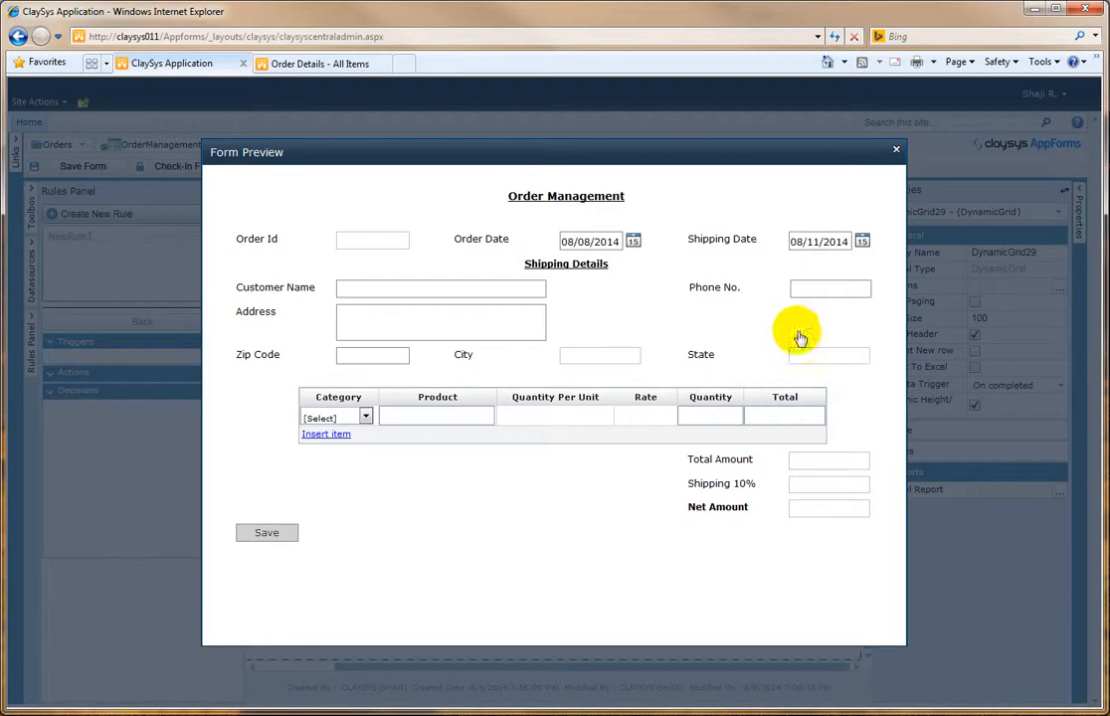
pyautogui.click(475, 286)
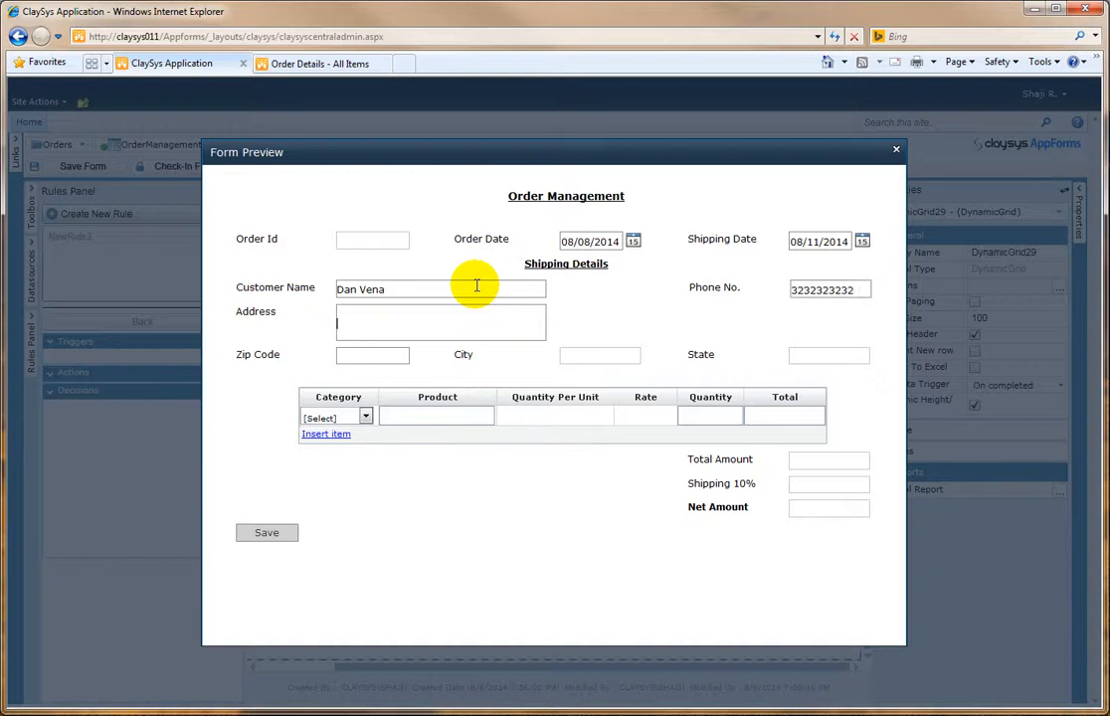
pyautogui.click(370, 354)
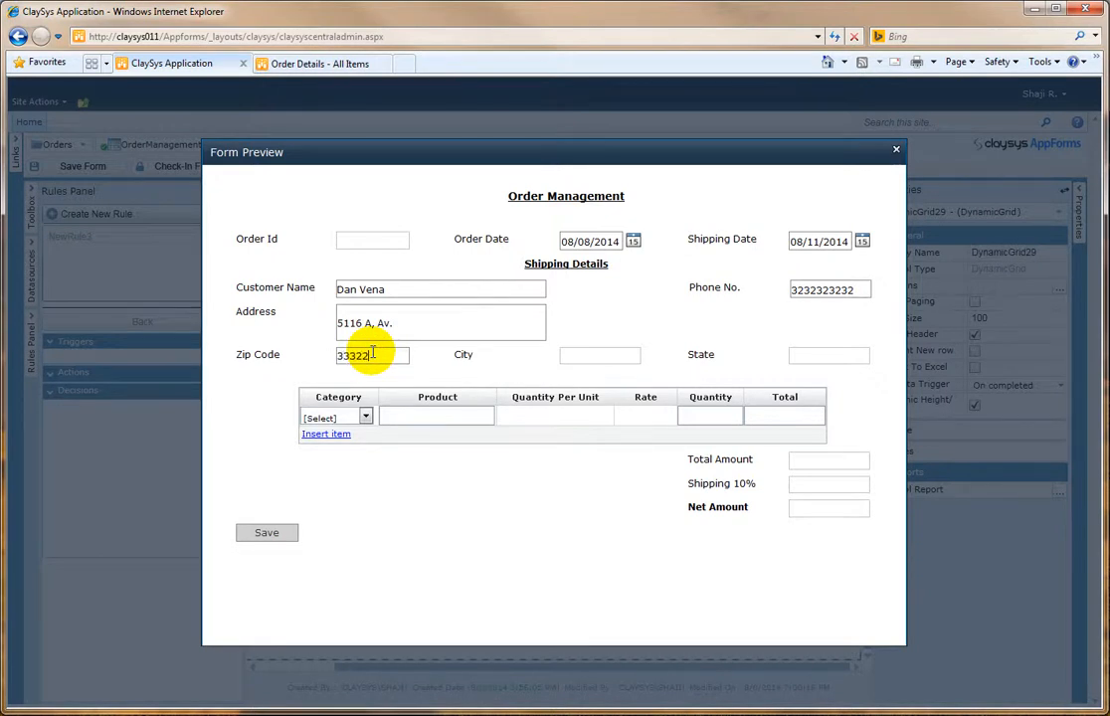
# Step: Fill the first grid row with category Beverages, product Ipoh Coffee and quantity 2
pyautogui.click(348, 417)
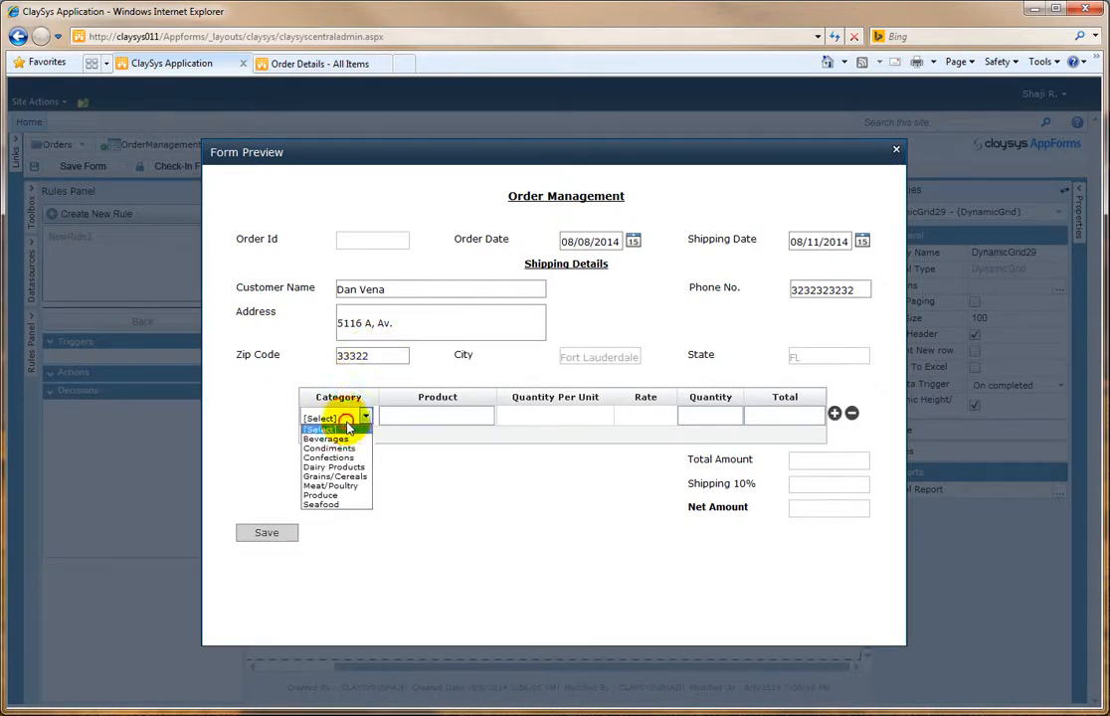
pyautogui.click(340, 440)
pyautogui.click(431, 417)
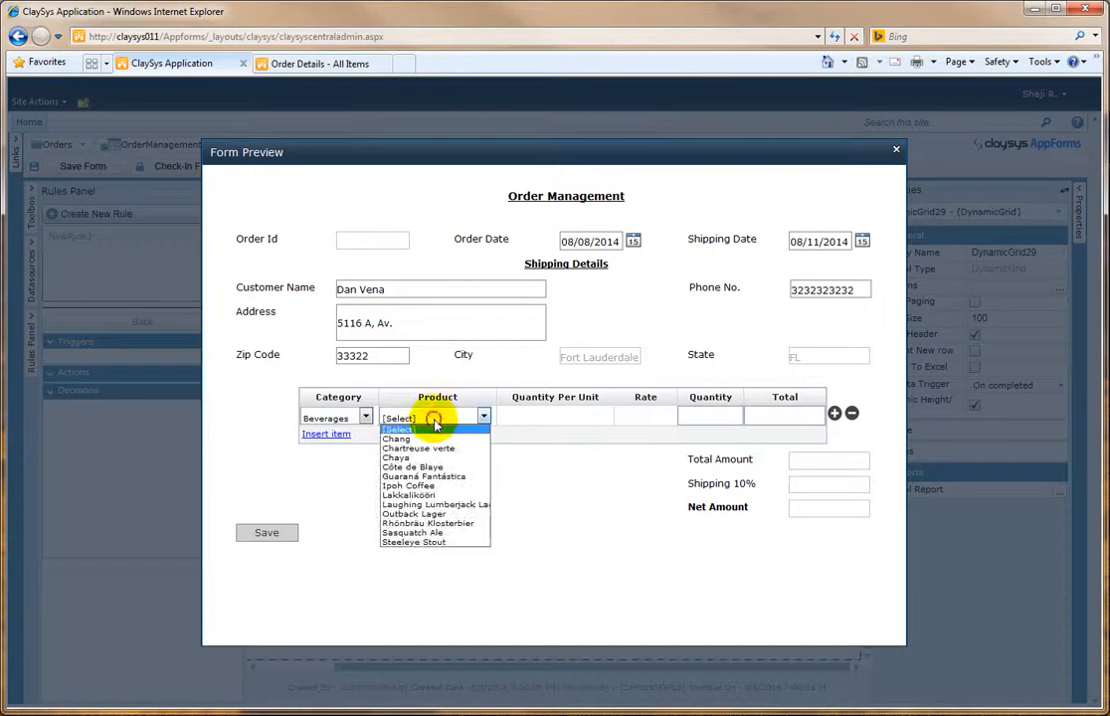
pyautogui.click(441, 485)
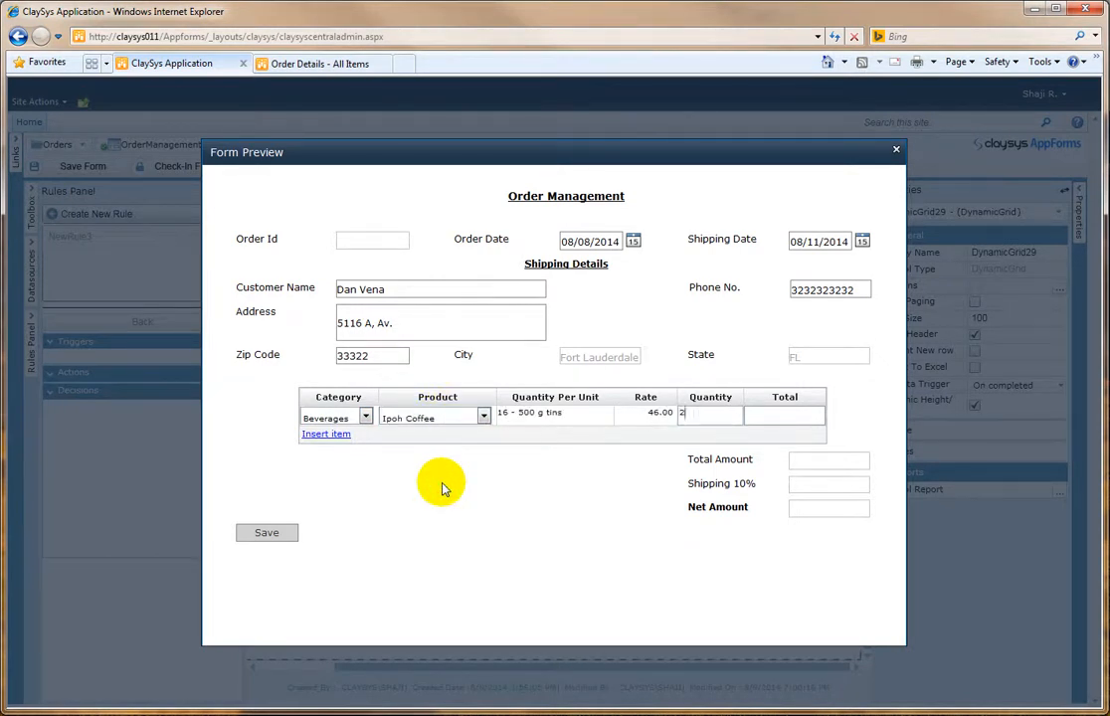
pyautogui.press('Tab')
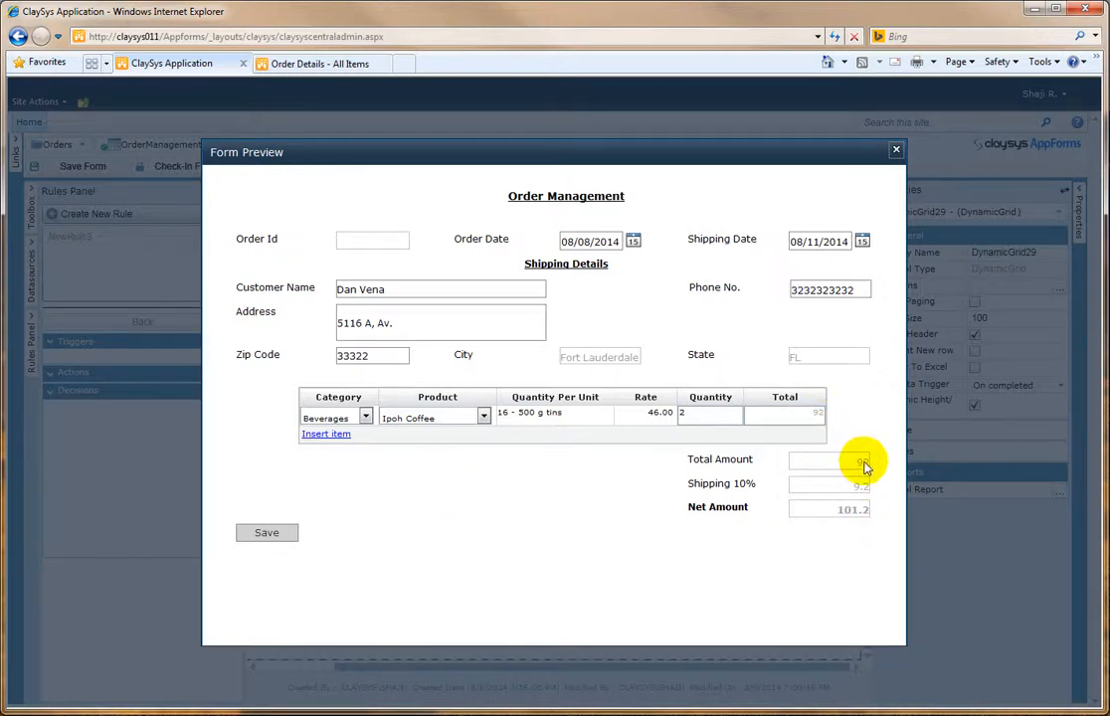
# Step: Insert a second grid row with category Meat/Poultry, product Alice Mutton and quantity 2
pyautogui.click(330, 434)
pyautogui.click(356, 438)
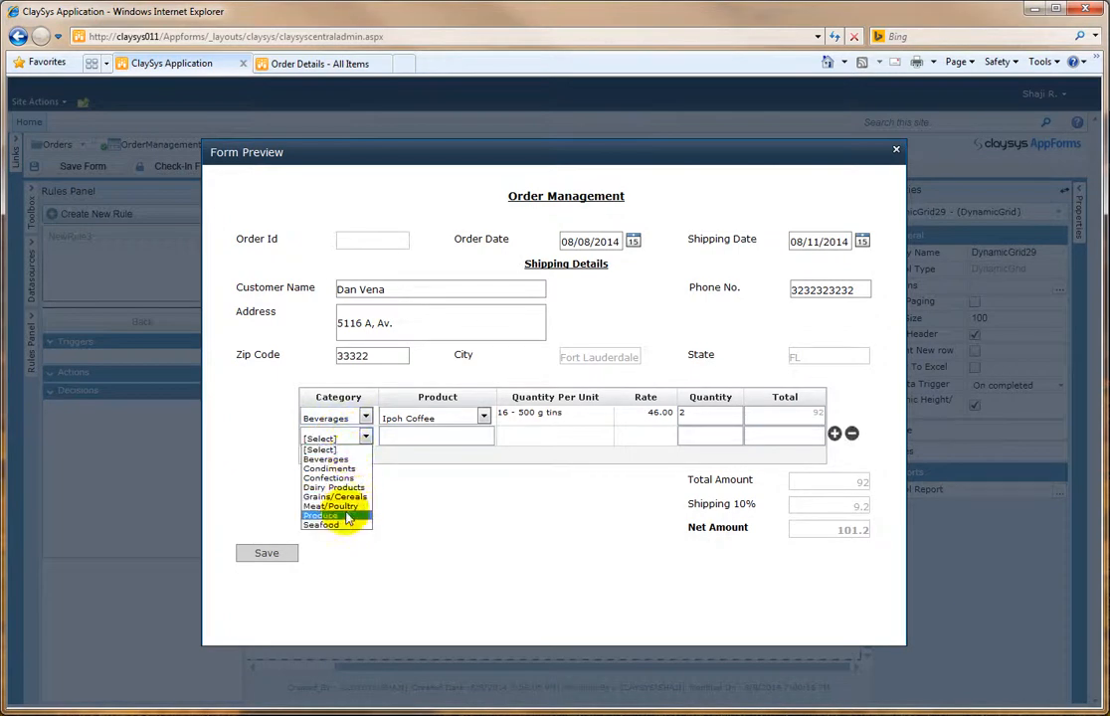
pyautogui.click(346, 508)
pyautogui.click(457, 441)
pyautogui.click(463, 461)
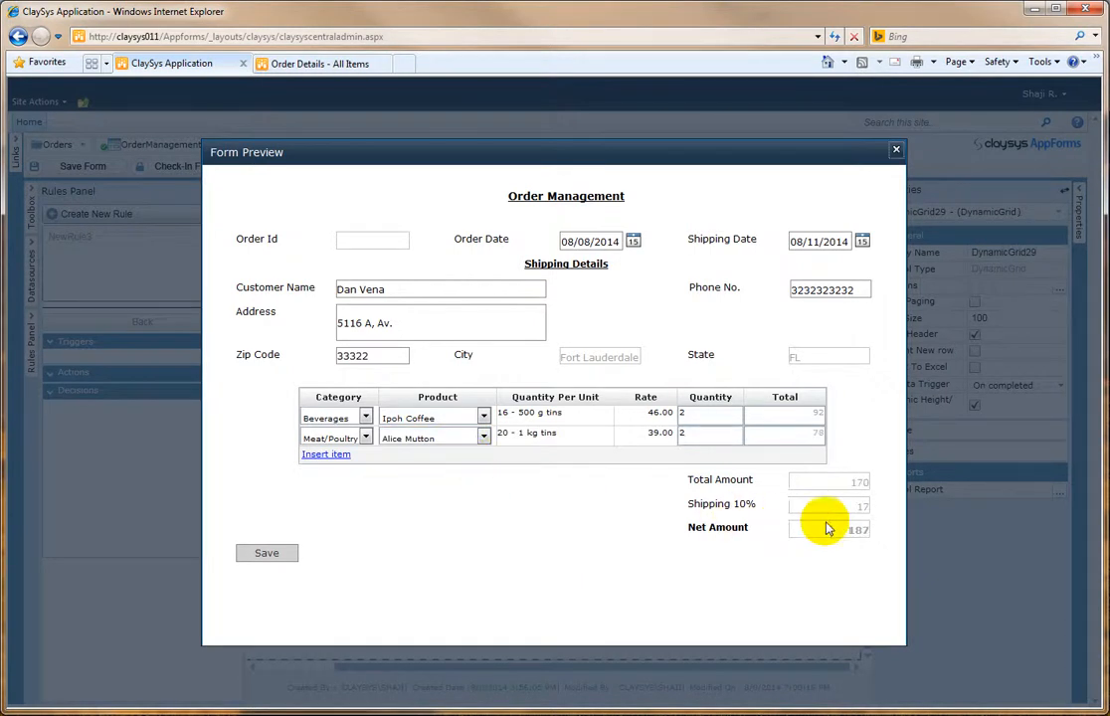
# Step: Save the order and check the new records in the Order Details and Orders lists
pyautogui.click(266, 554)
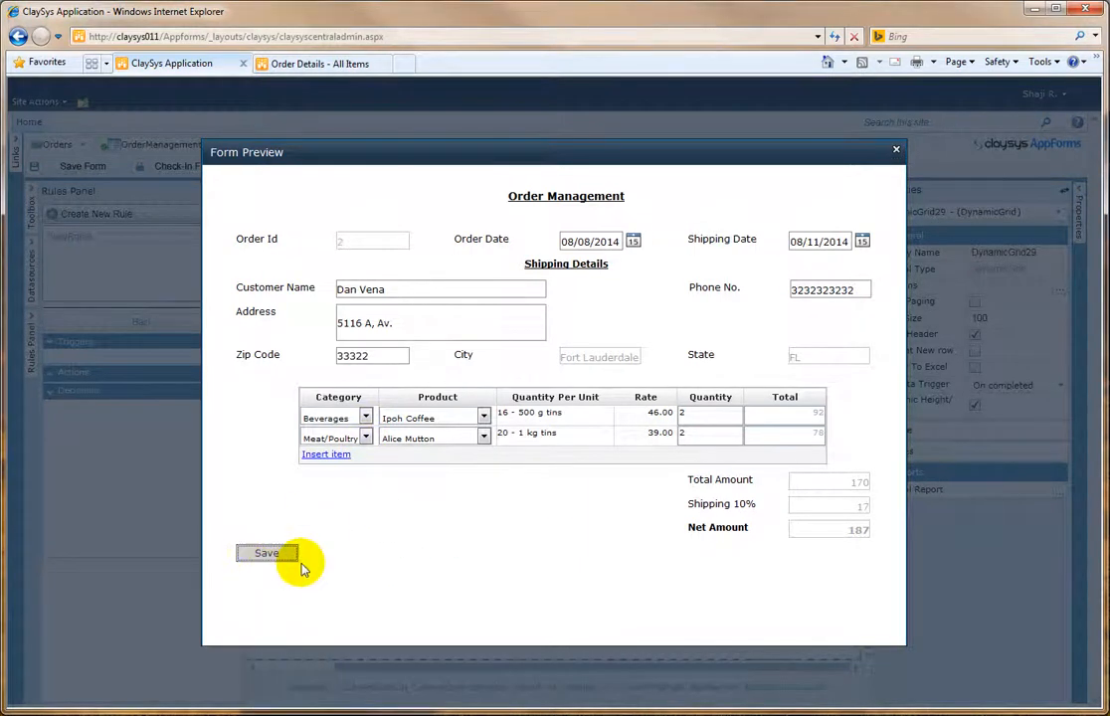
pyautogui.click(328, 63)
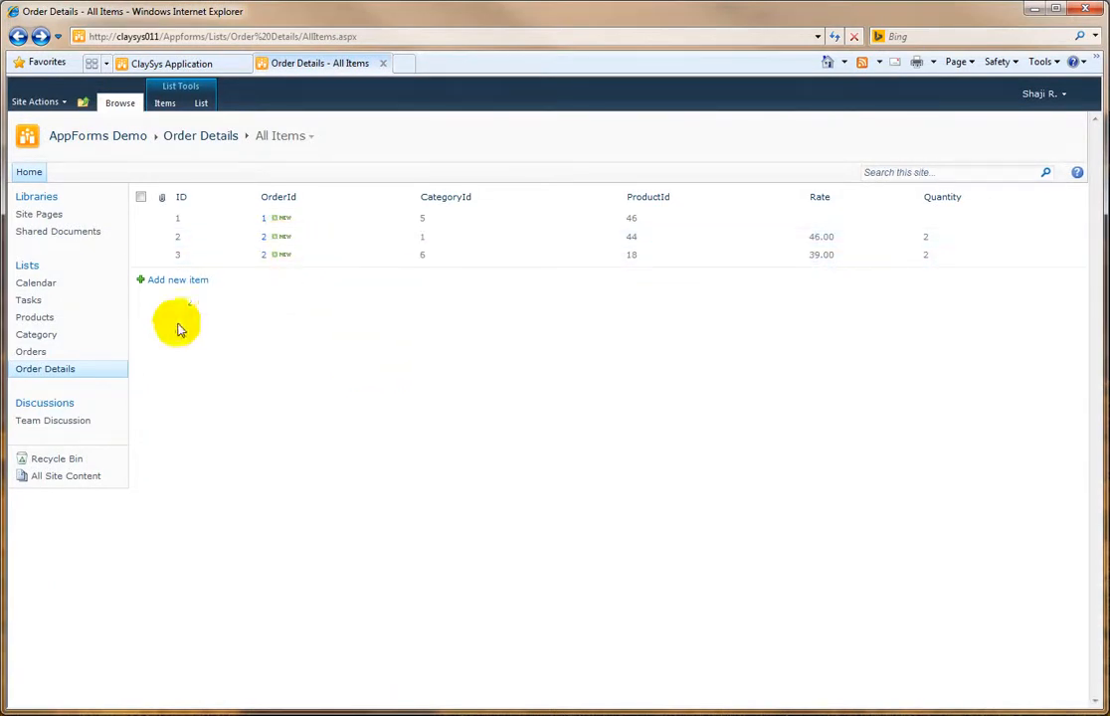
pyautogui.click(34, 352)
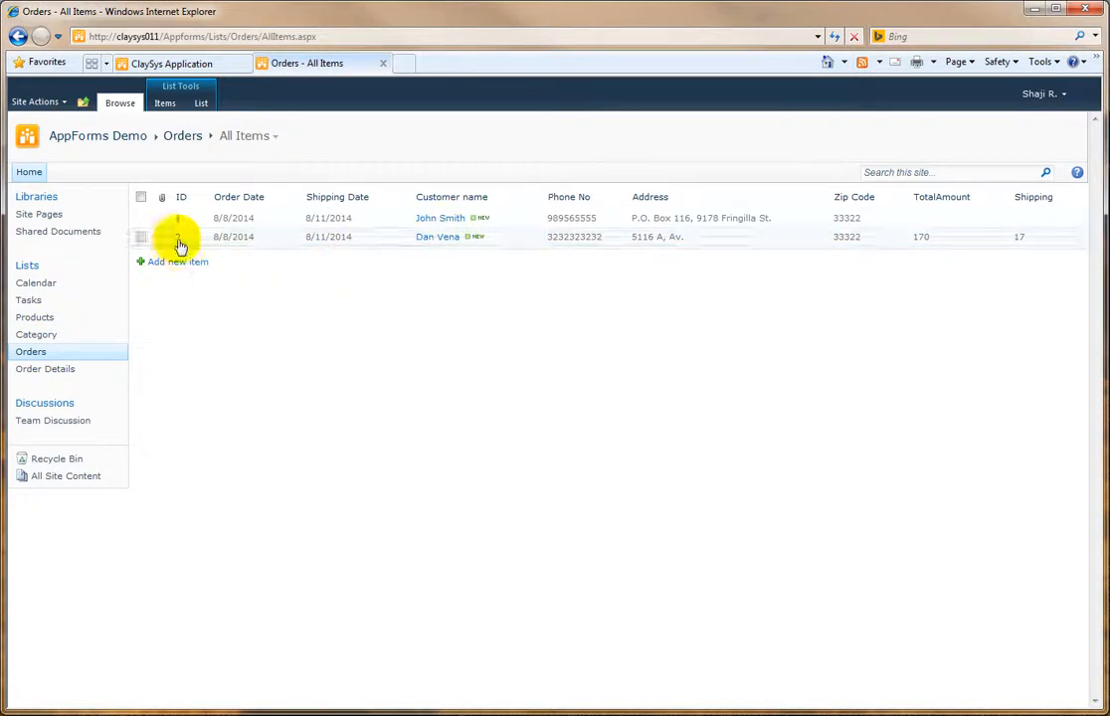
pyautogui.click(56, 372)
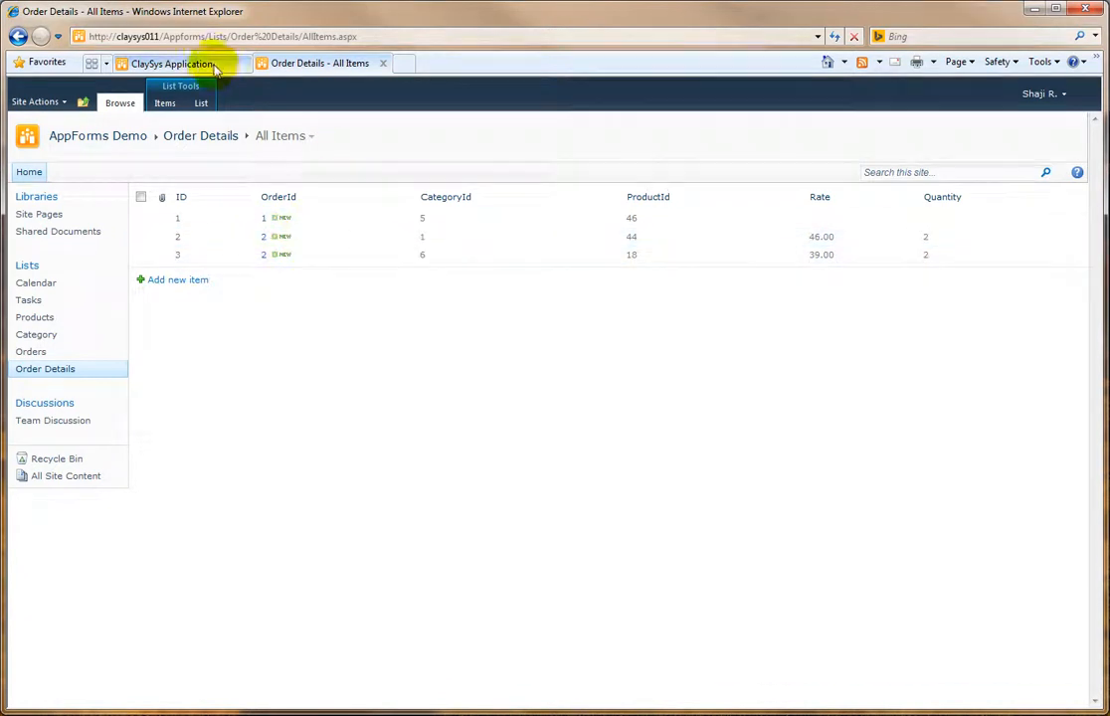
pyautogui.click(179, 62)
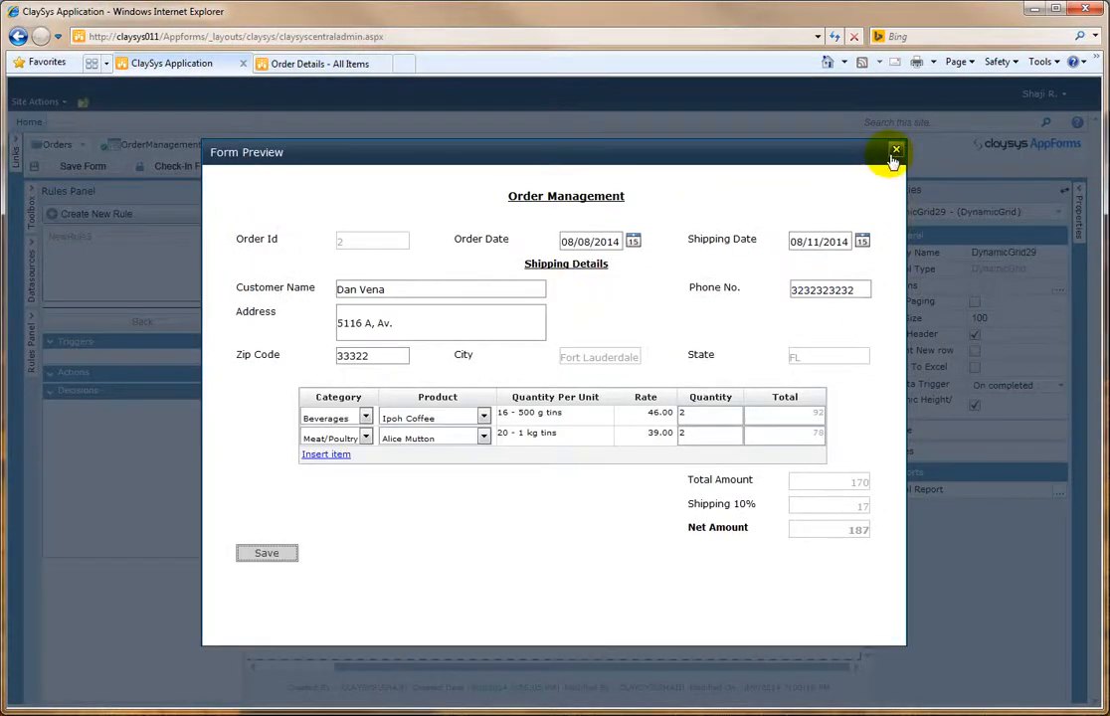